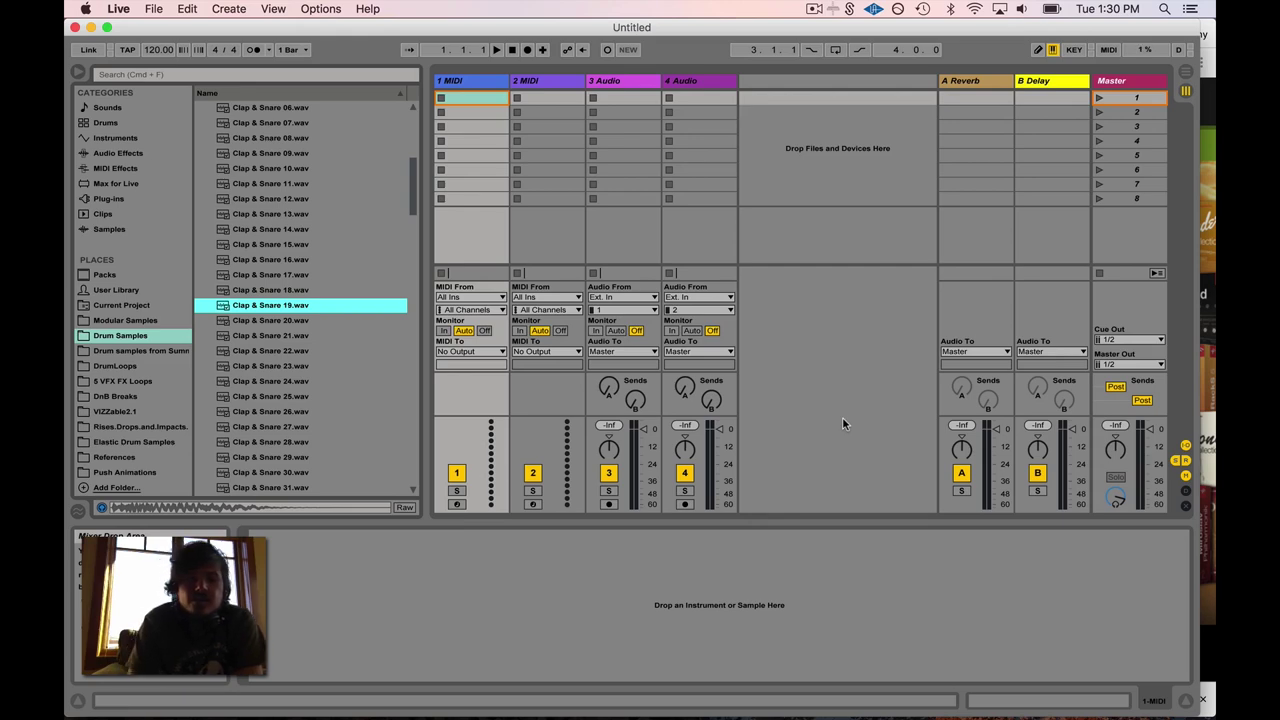
# Step: Show all open windows with Mission Control to find the Chrome window with the SampleRadar article
pyautogui.hotkey('ctrl', 'Up')
# Step: Bring Chrome forward and look through the SampleRadar, Looperman, Index of and SampleSwap tabs
pyautogui.click(400, 430)
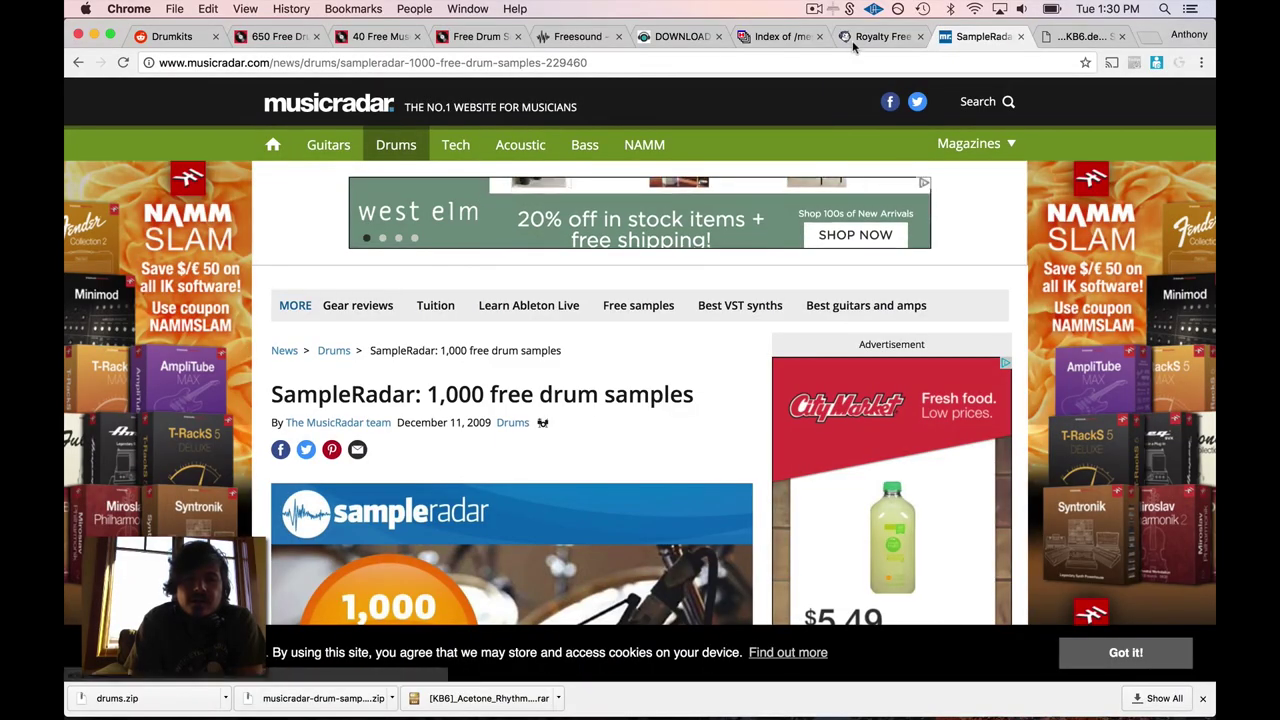
pyautogui.click(1090, 37)
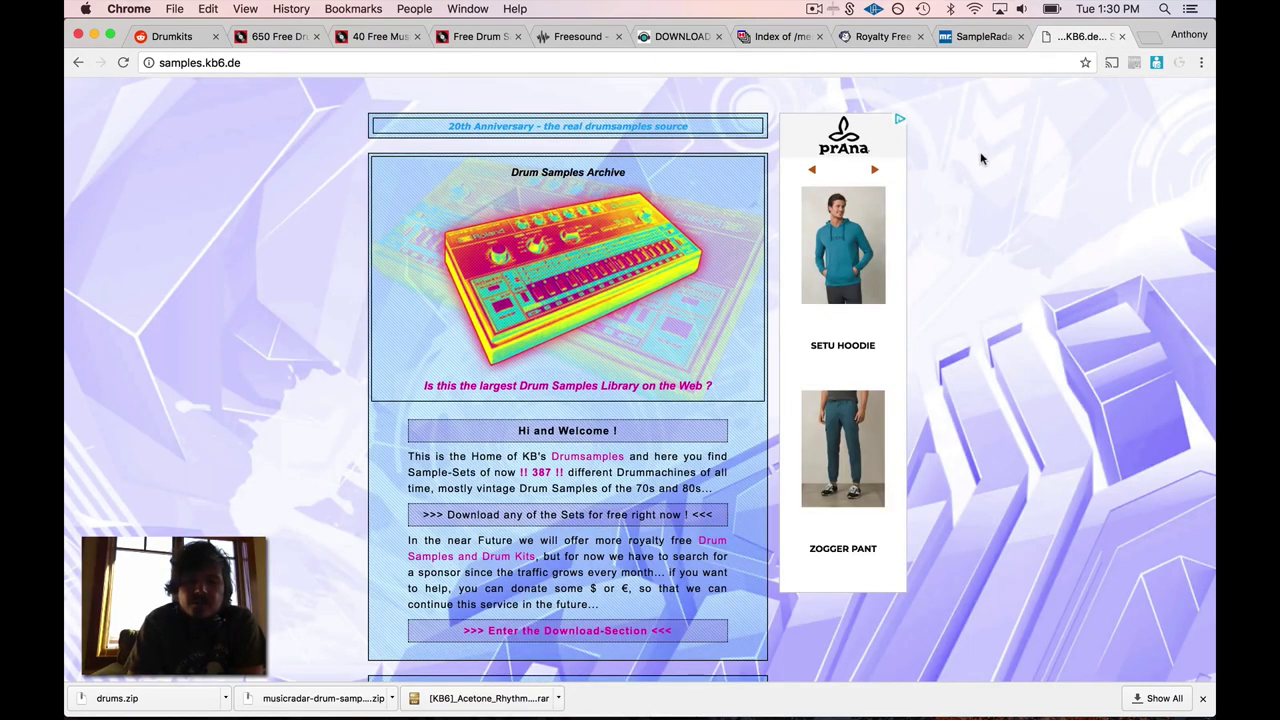
pyautogui.click(980, 37)
pyautogui.click(892, 37)
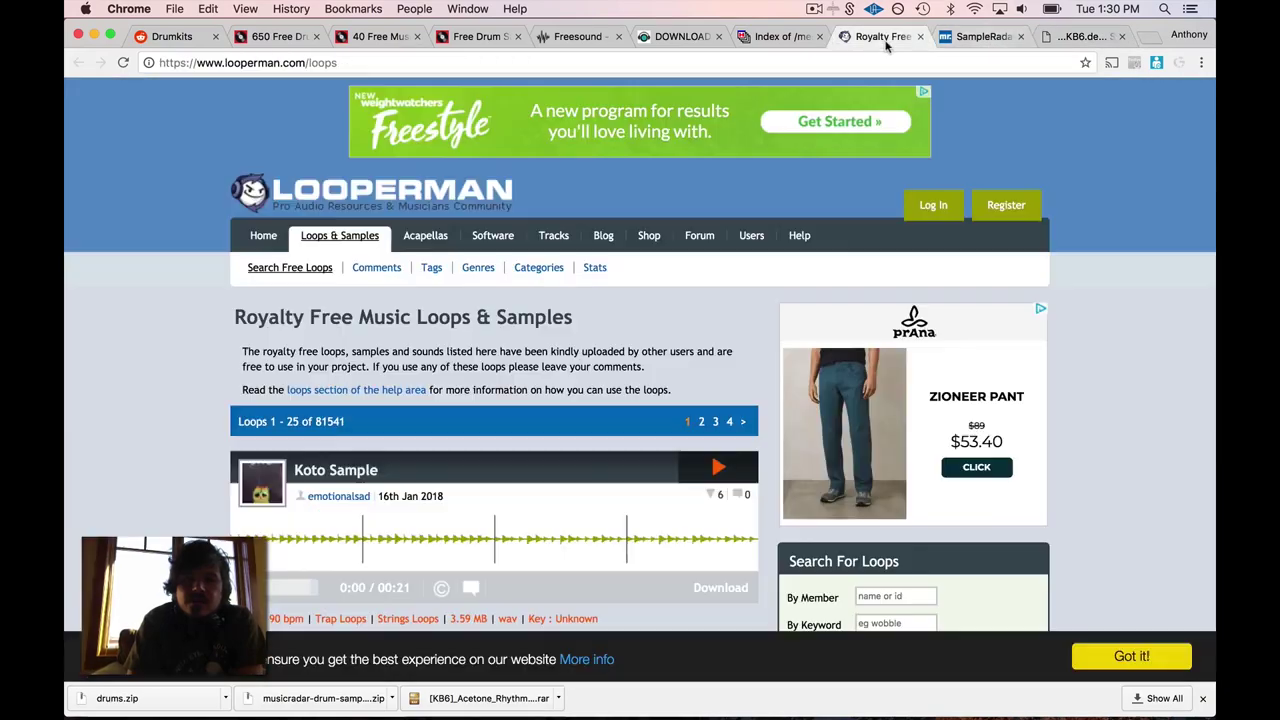
pyautogui.click(775, 40)
pyautogui.click(671, 40)
# Step: Return to the KB6 tab and scroll its home page listing 287 drum sets
pyautogui.click(1082, 37)
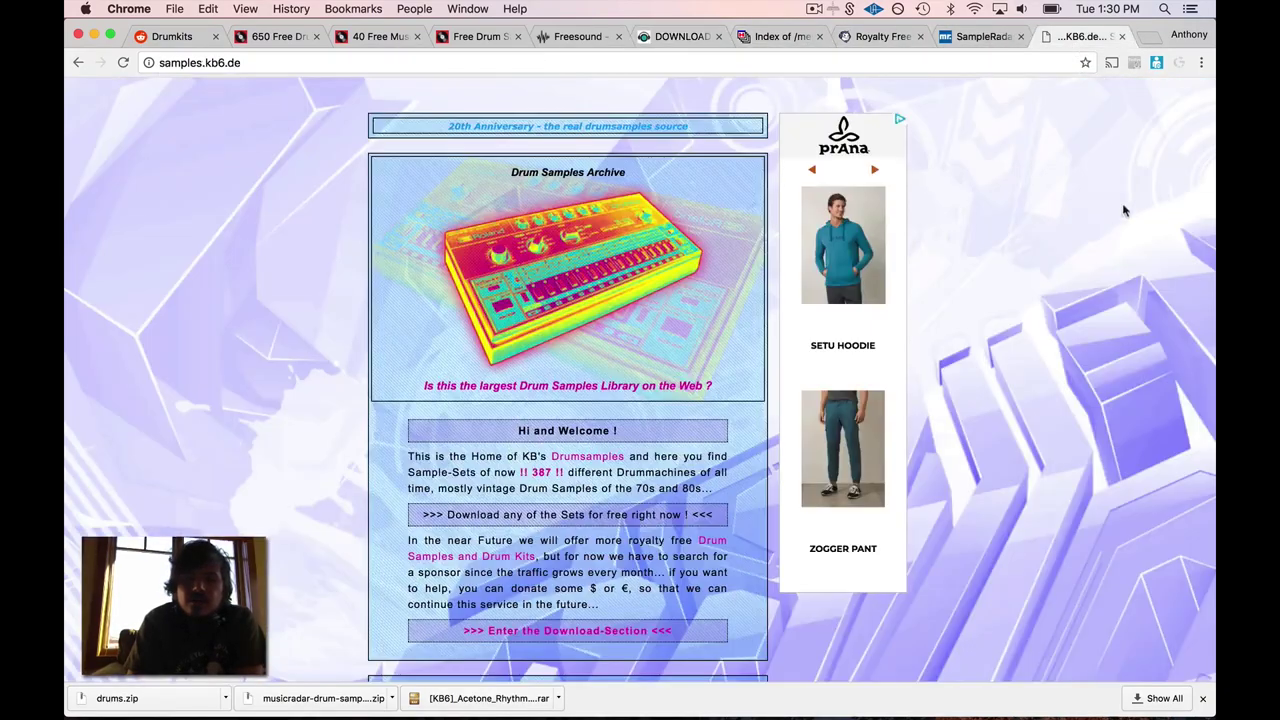
pyautogui.scroll(-2, 978, 395)
pyautogui.scroll(1, 978, 395)
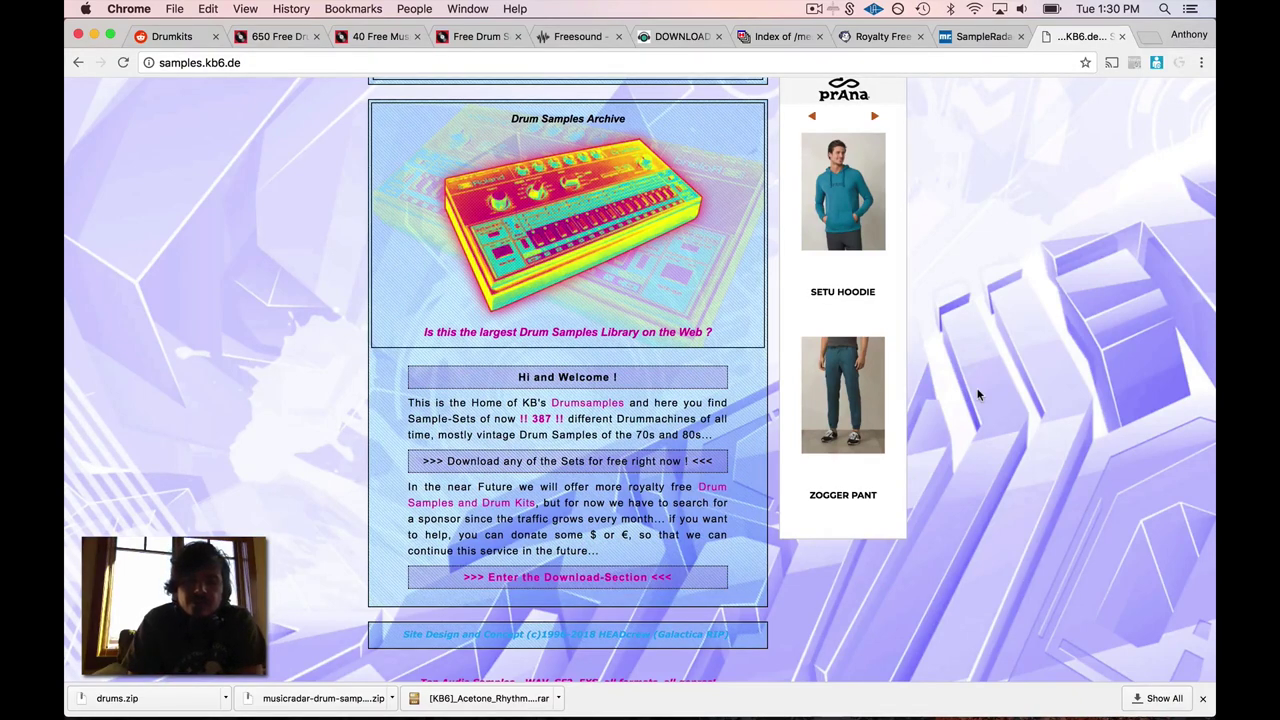
pyautogui.scroll(1, 978, 395)
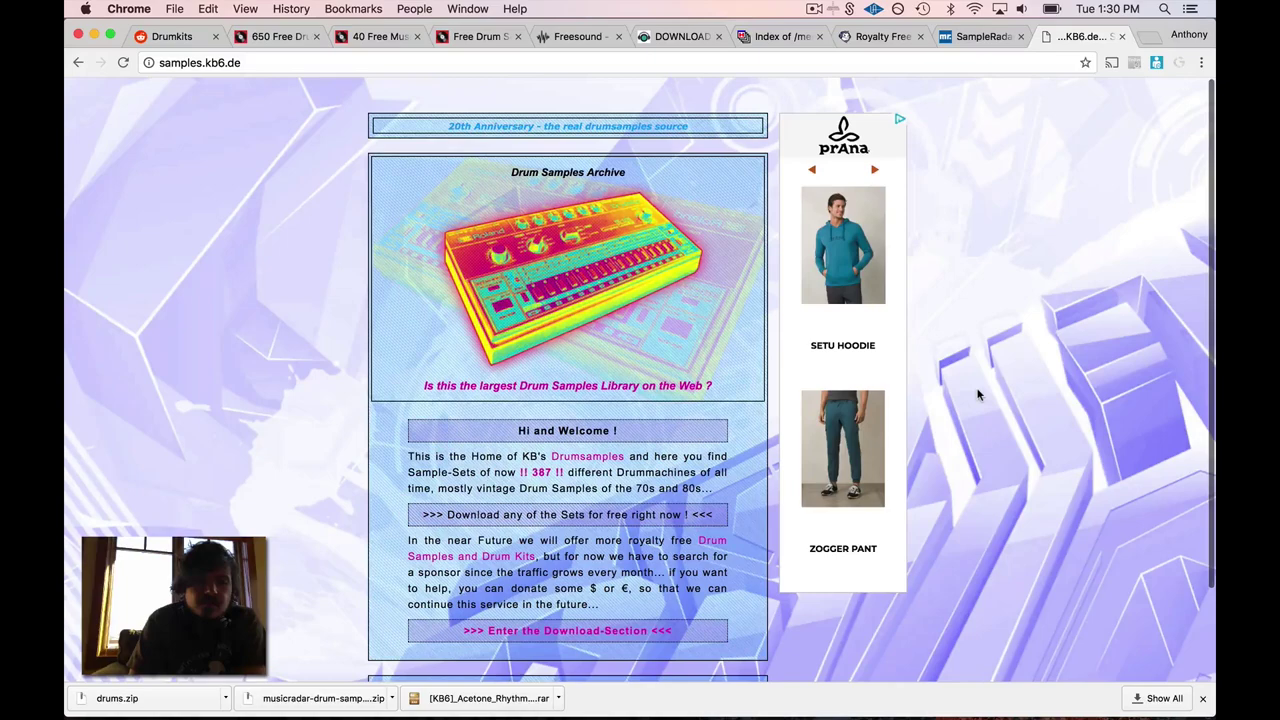
pyautogui.scroll(-1, 978, 395)
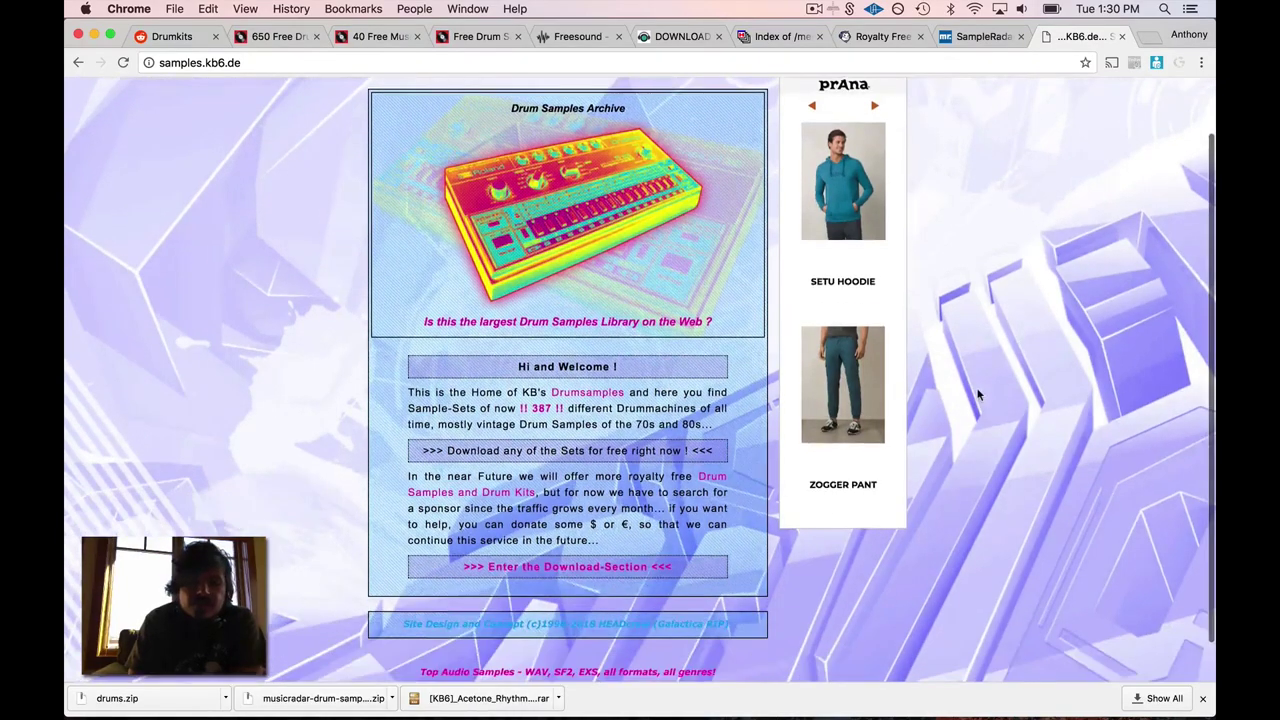
# Step: Enter KB6's Download-Section and scroll the drum-set list down to EMU Pro-Cussion
pyautogui.click(556, 572)
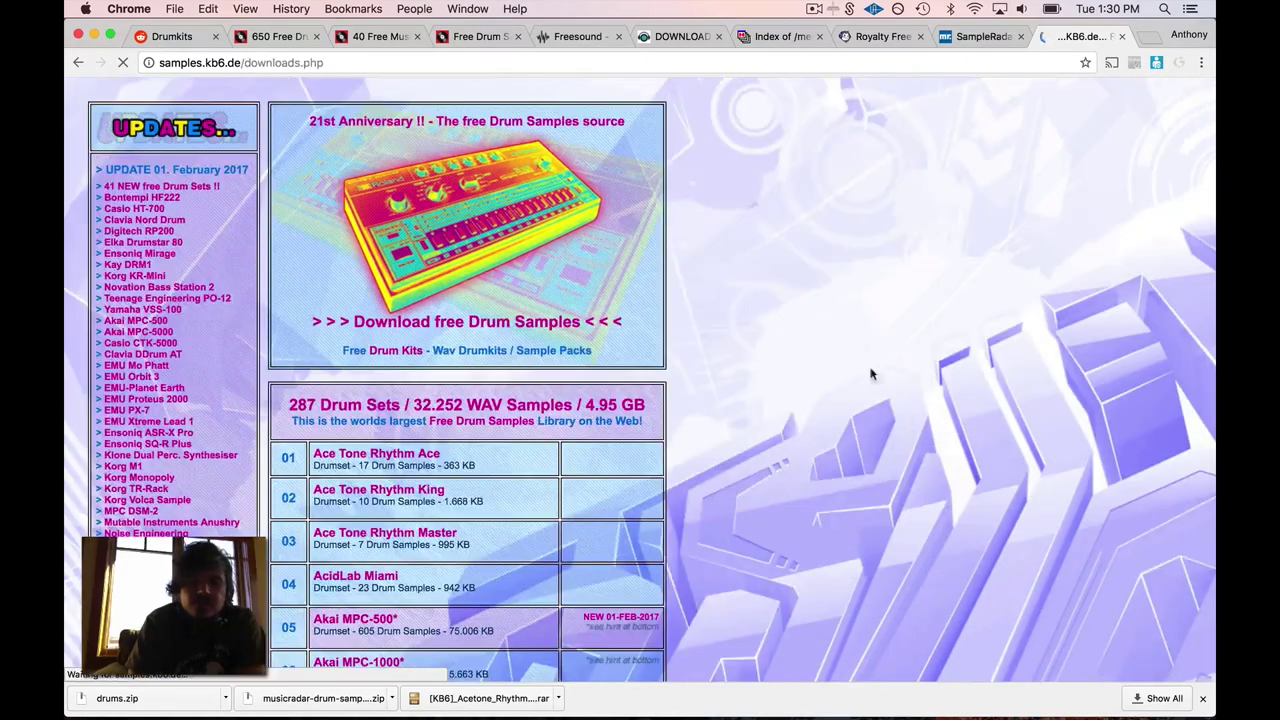
pyautogui.scroll(-3, 810, 330)
pyautogui.scroll(-5, 545, 356)
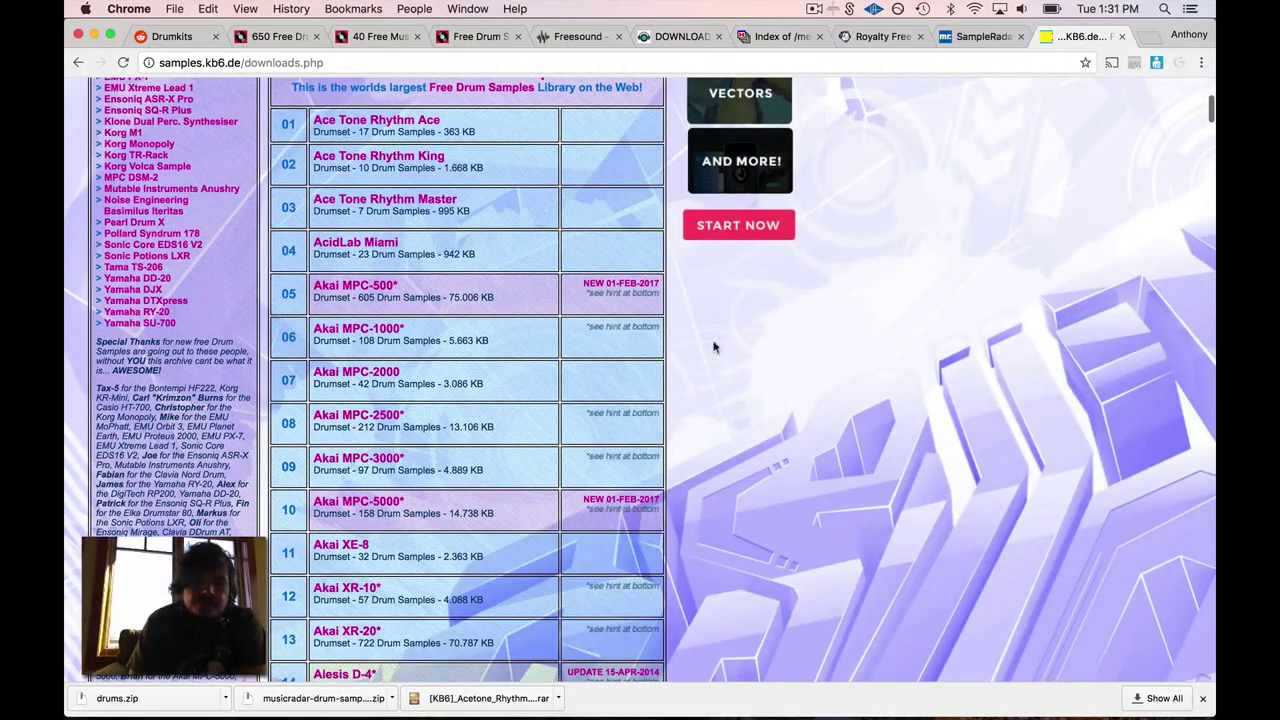
pyautogui.scroll(-2, 677, 270)
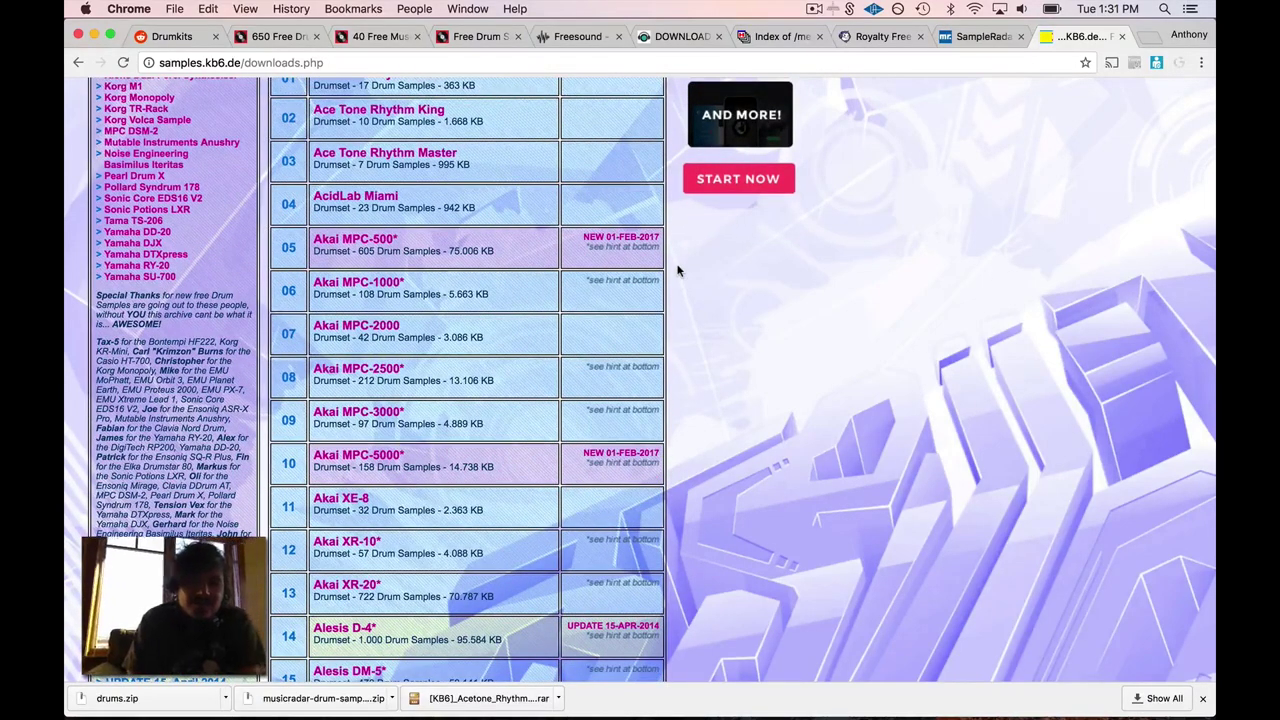
pyautogui.scroll(-7, 677, 270)
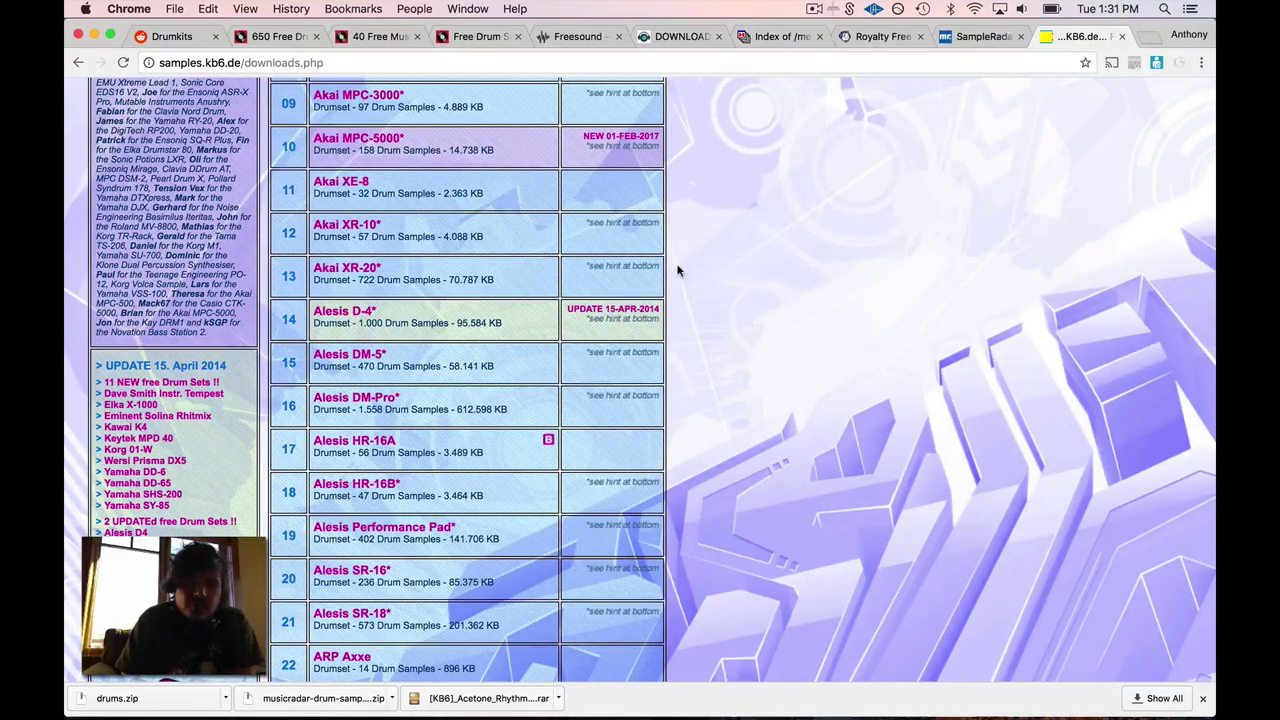
pyautogui.scroll(-7, 677, 270)
pyautogui.scroll(-3, 677, 270)
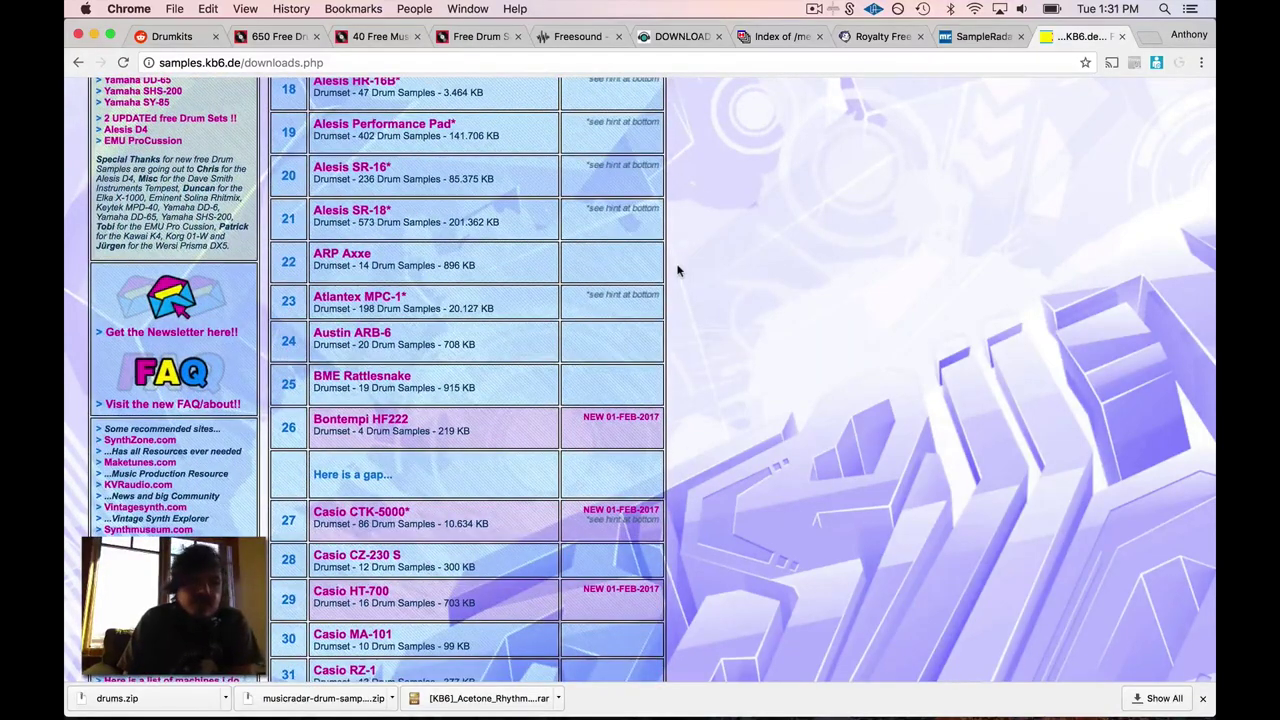
pyautogui.scroll(-13, 677, 270)
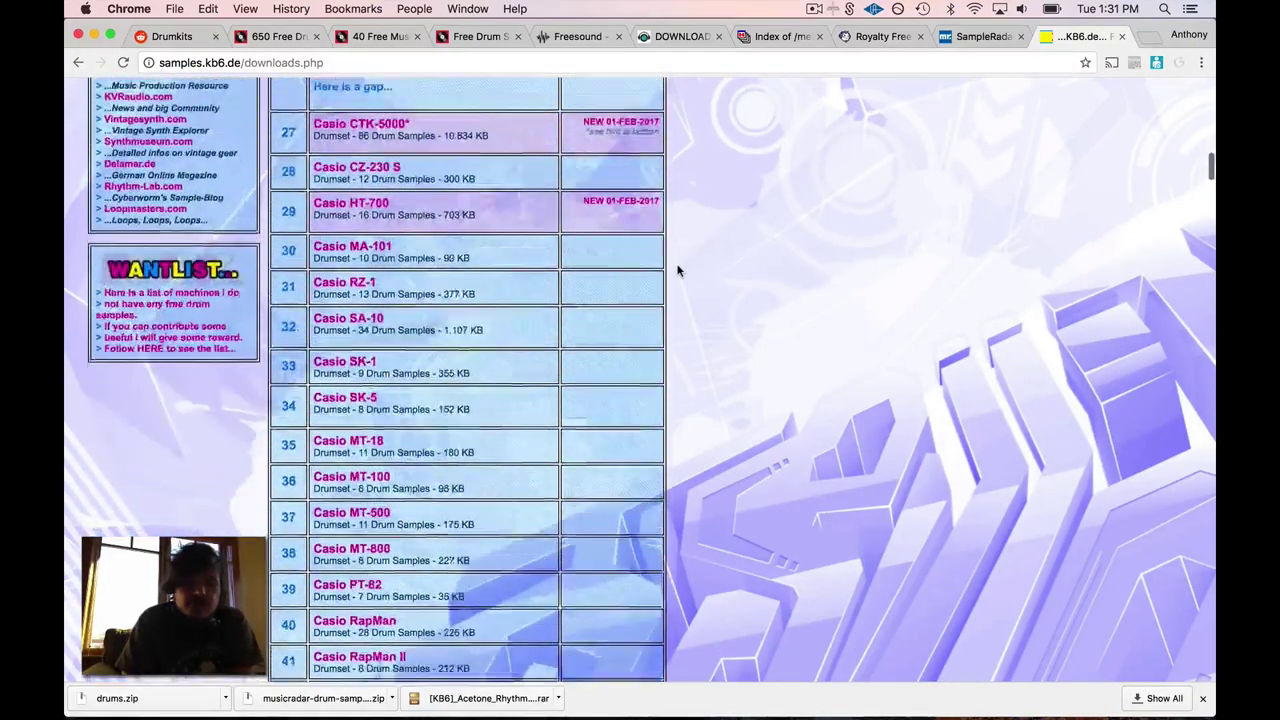
pyautogui.scroll(-2, 677, 270)
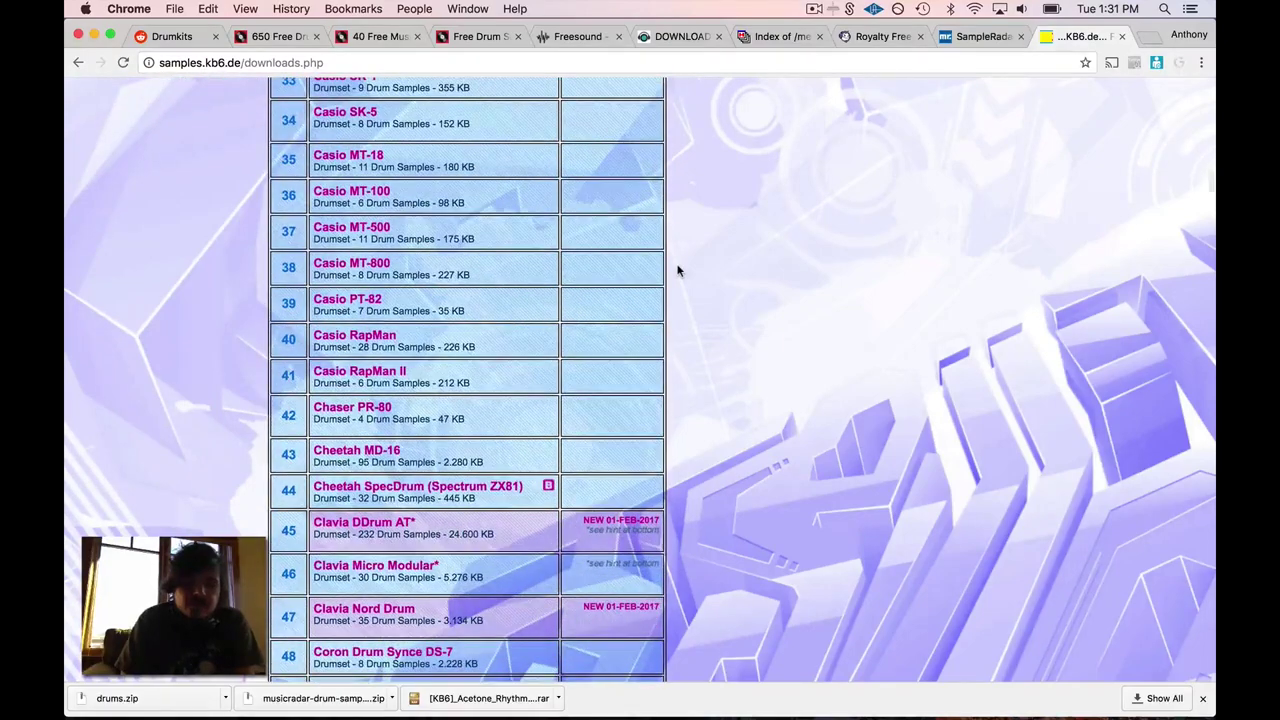
pyautogui.scroll(-12, 677, 270)
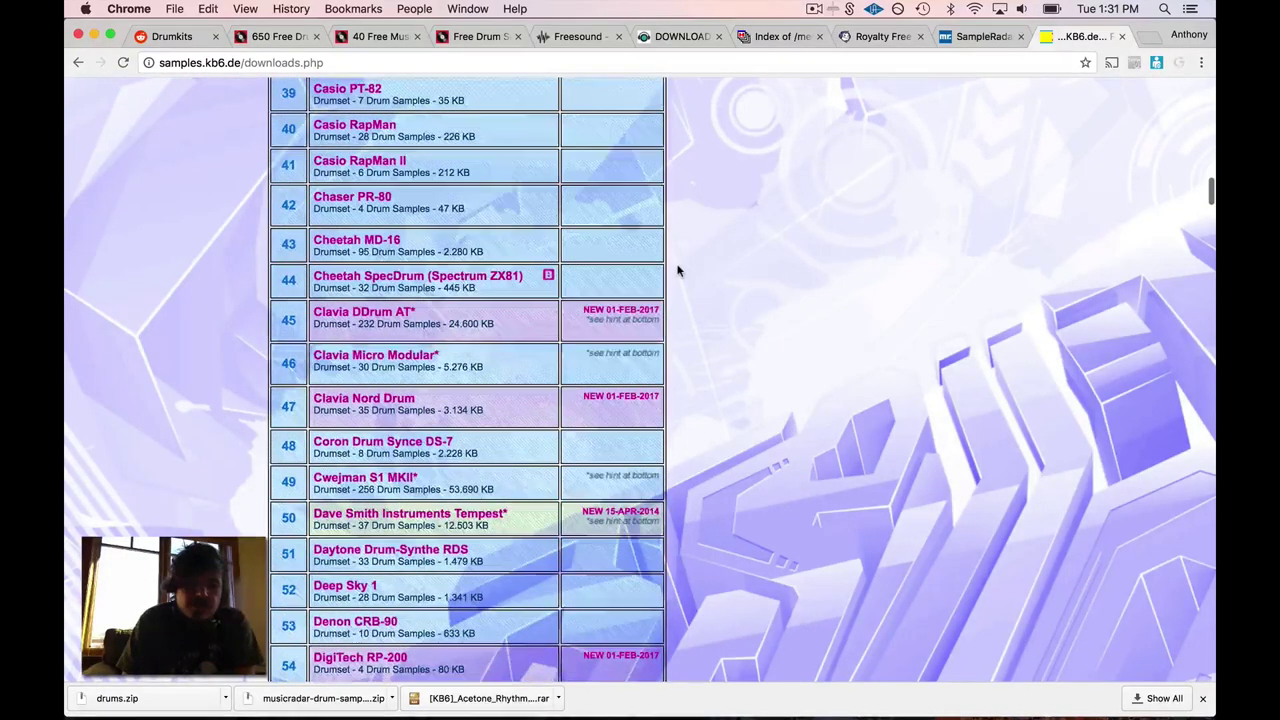
pyautogui.scroll(-6, 677, 270)
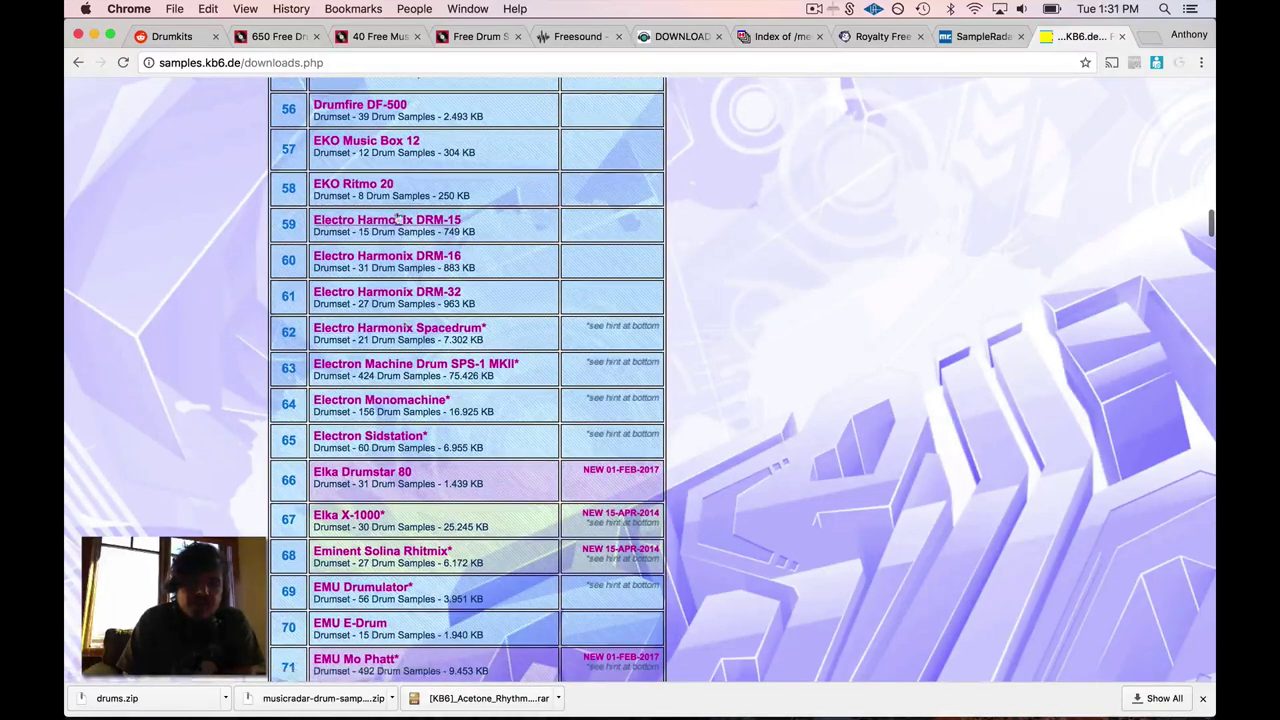
pyautogui.scroll(-7, 714, 243)
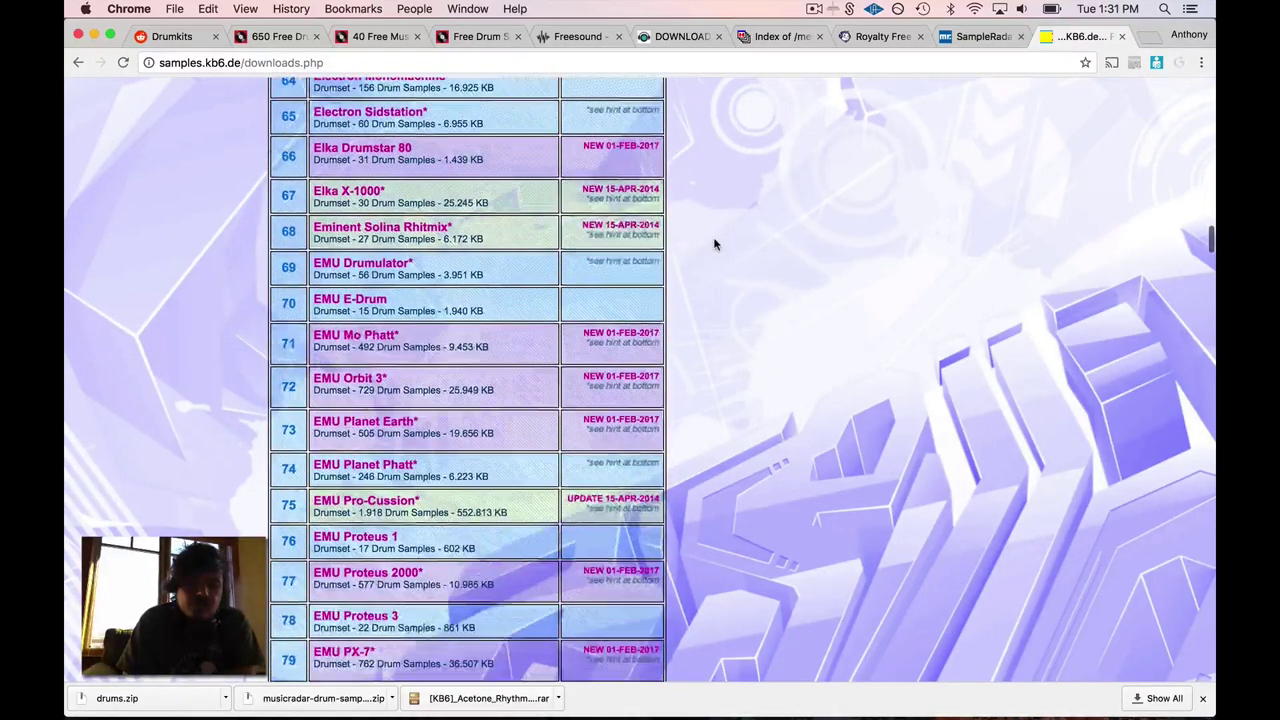
pyautogui.scroll(-2, 714, 243)
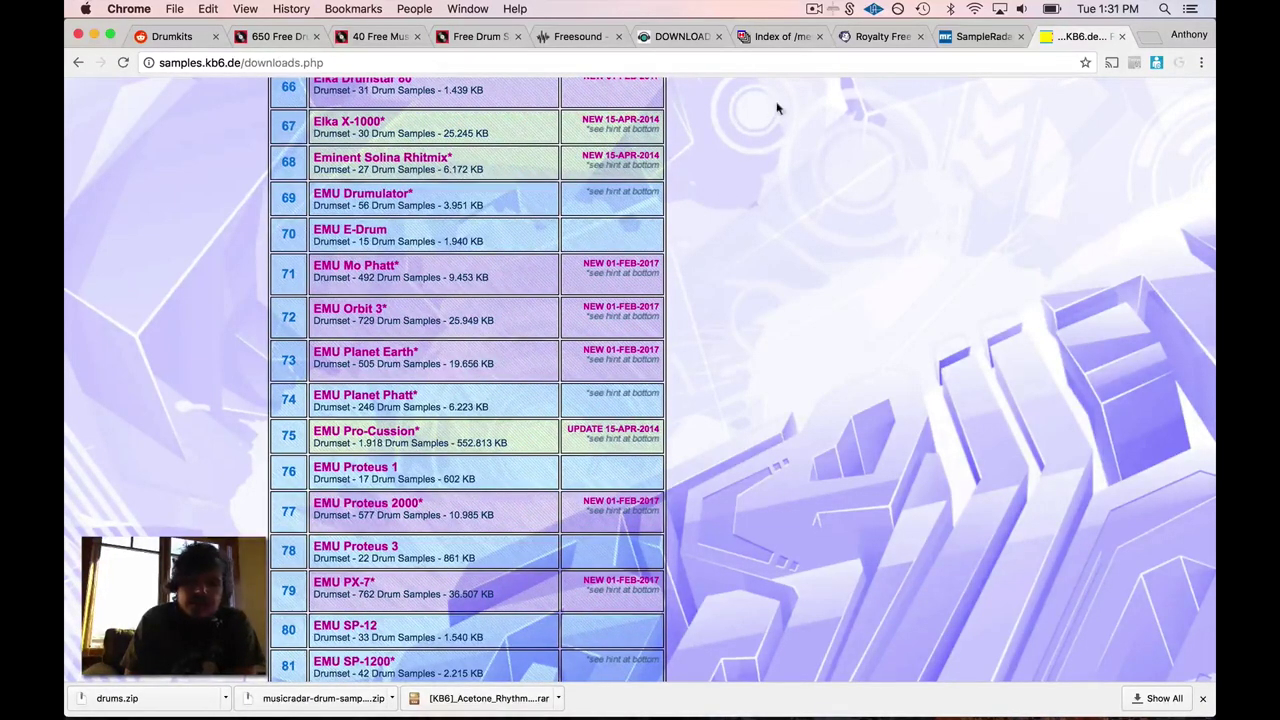
# Step: Return to the SampleRadar article, scroll down and download the 'Drum samples (254MB)' zip
pyautogui.click(977, 37)
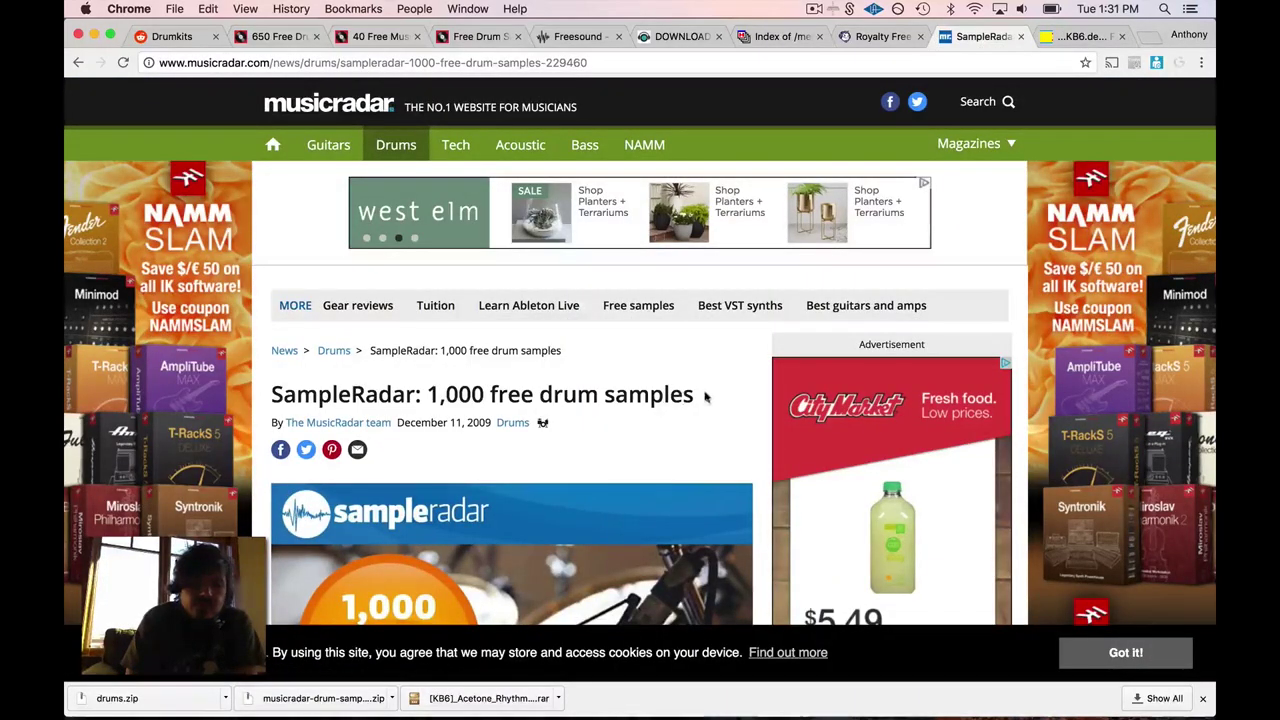
pyautogui.scroll(-2, 733, 393)
pyautogui.scroll(-5, 733, 393)
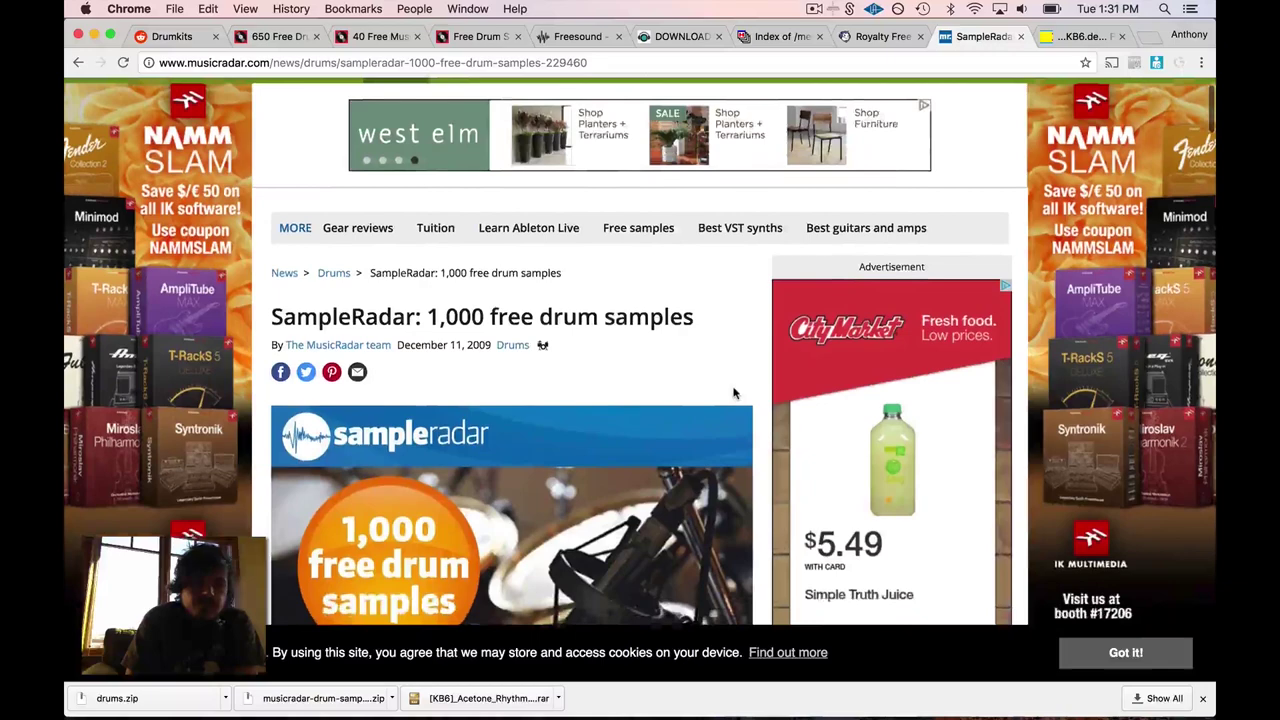
pyautogui.scroll(-2, 733, 393)
pyautogui.scroll(1, 733, 393)
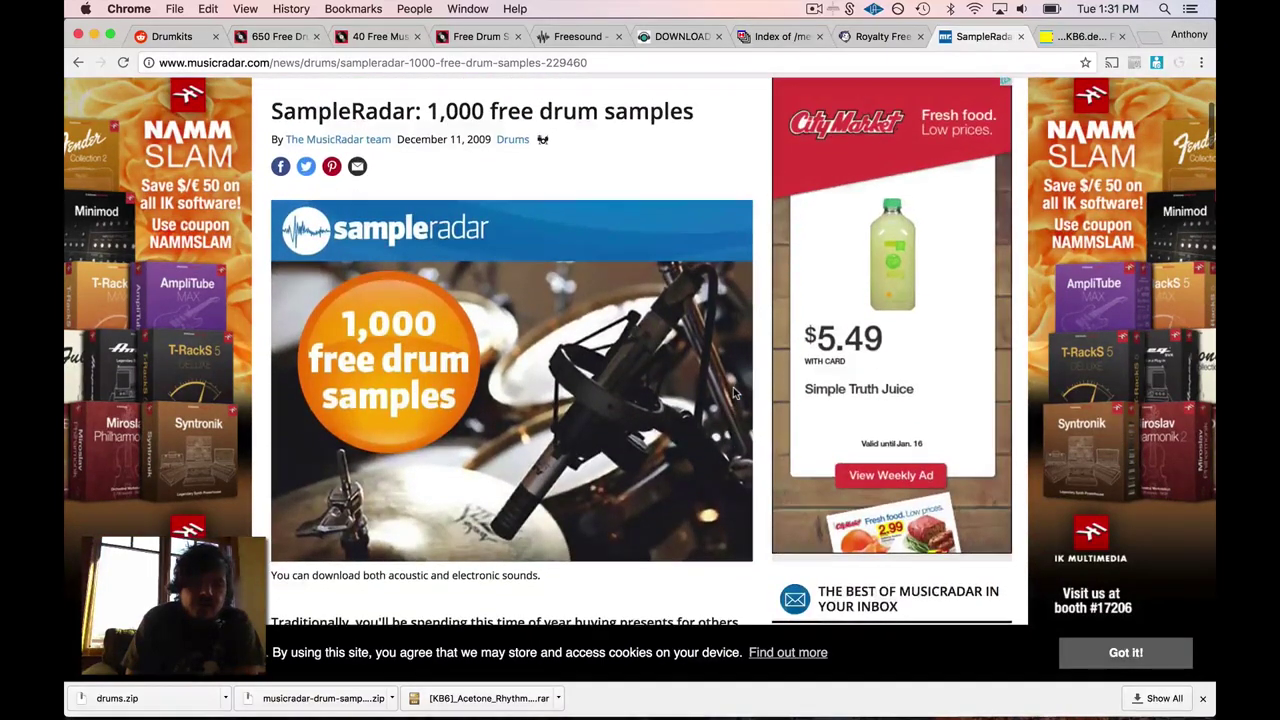
pyautogui.scroll(-2, 733, 393)
pyautogui.scroll(-1, 733, 393)
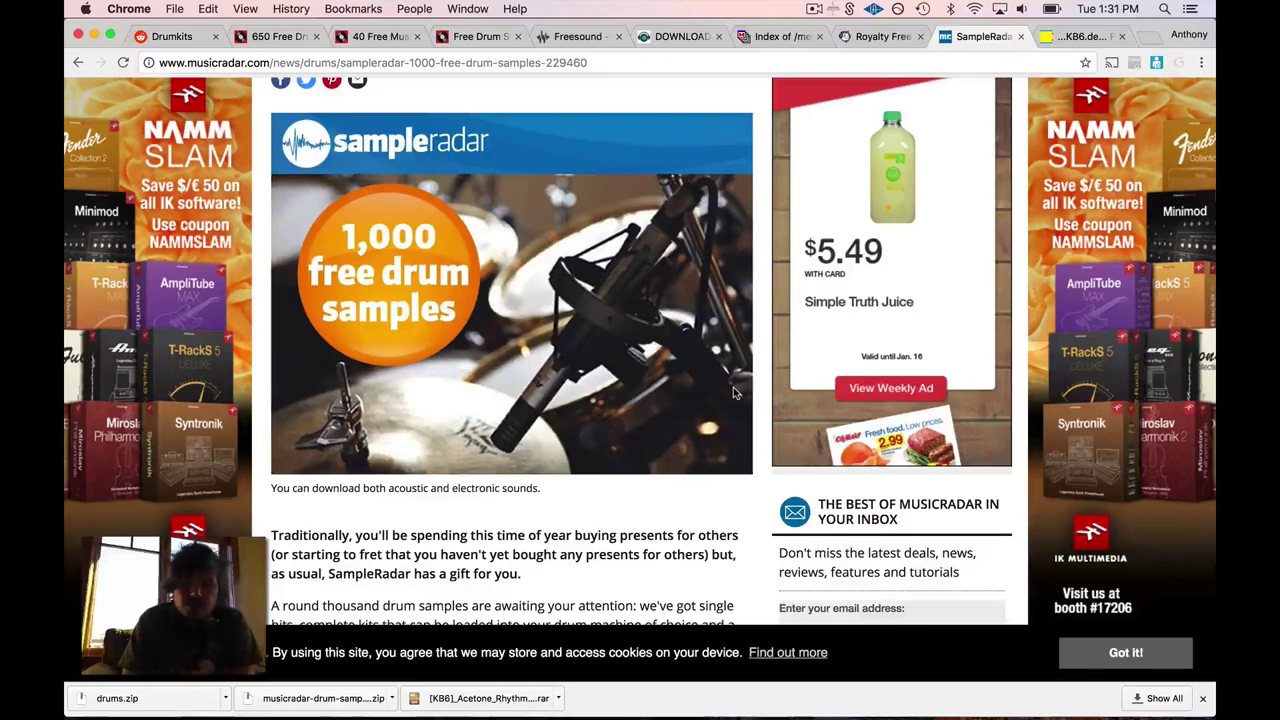
pyautogui.scroll(-10, 733, 393)
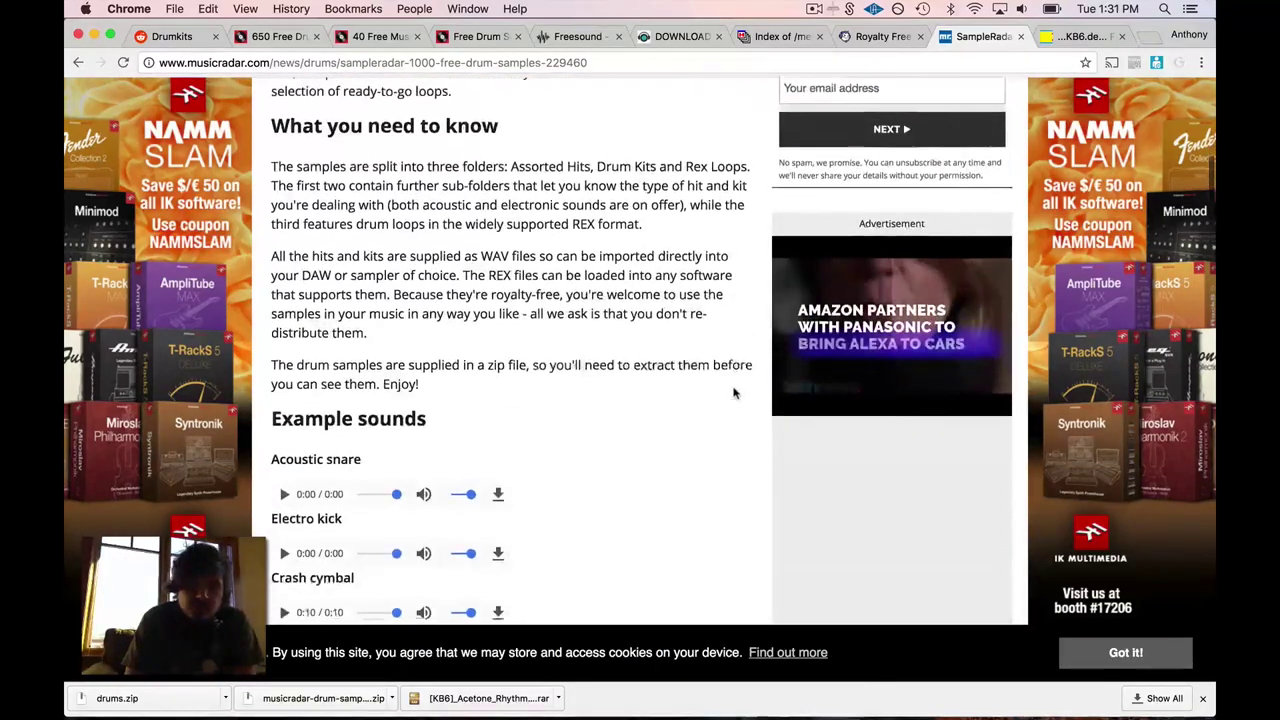
pyautogui.scroll(-3, 733, 393)
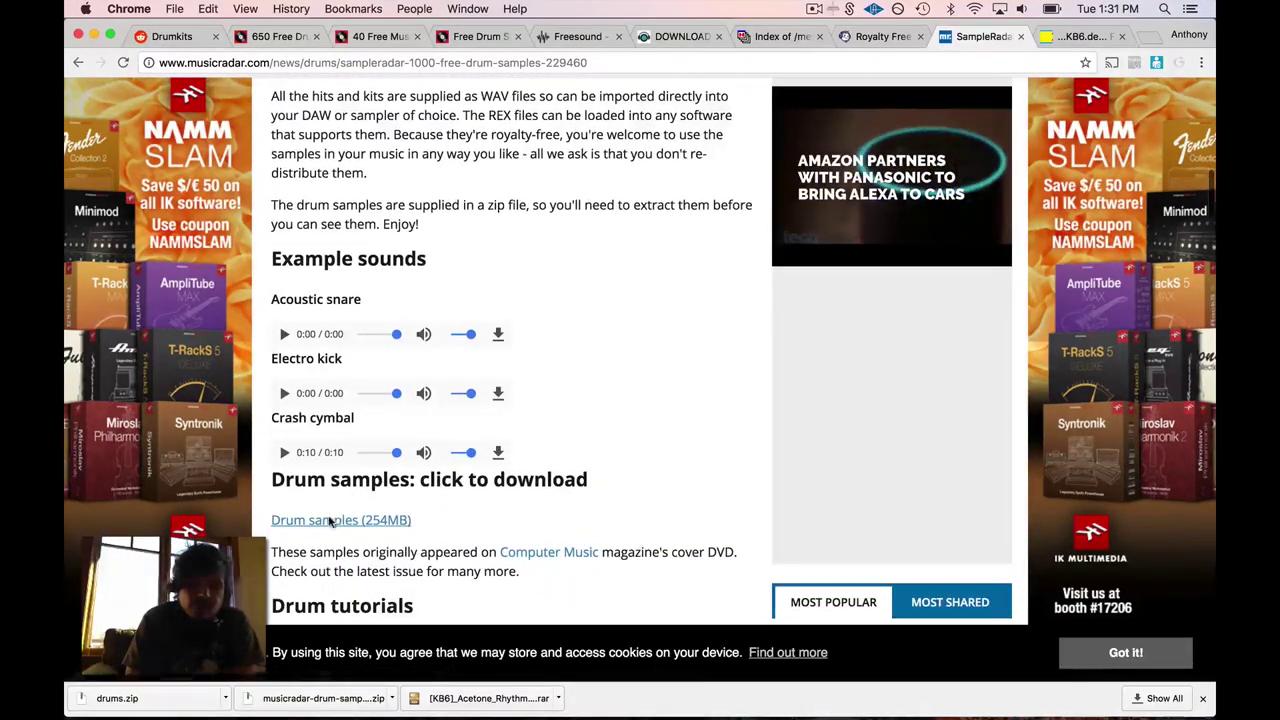
pyautogui.click(338, 521)
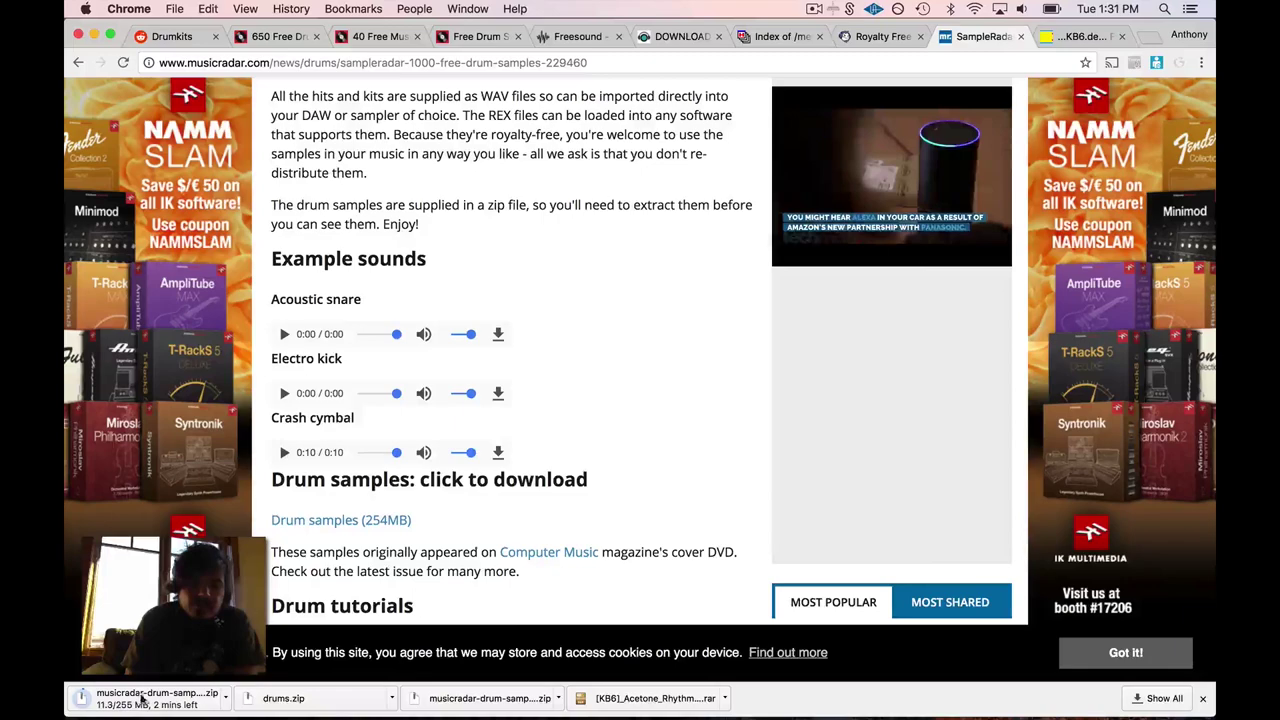
# Step: On Looperman, try a keyword search for 'drum', then go back from the error page
pyautogui.click(875, 37)
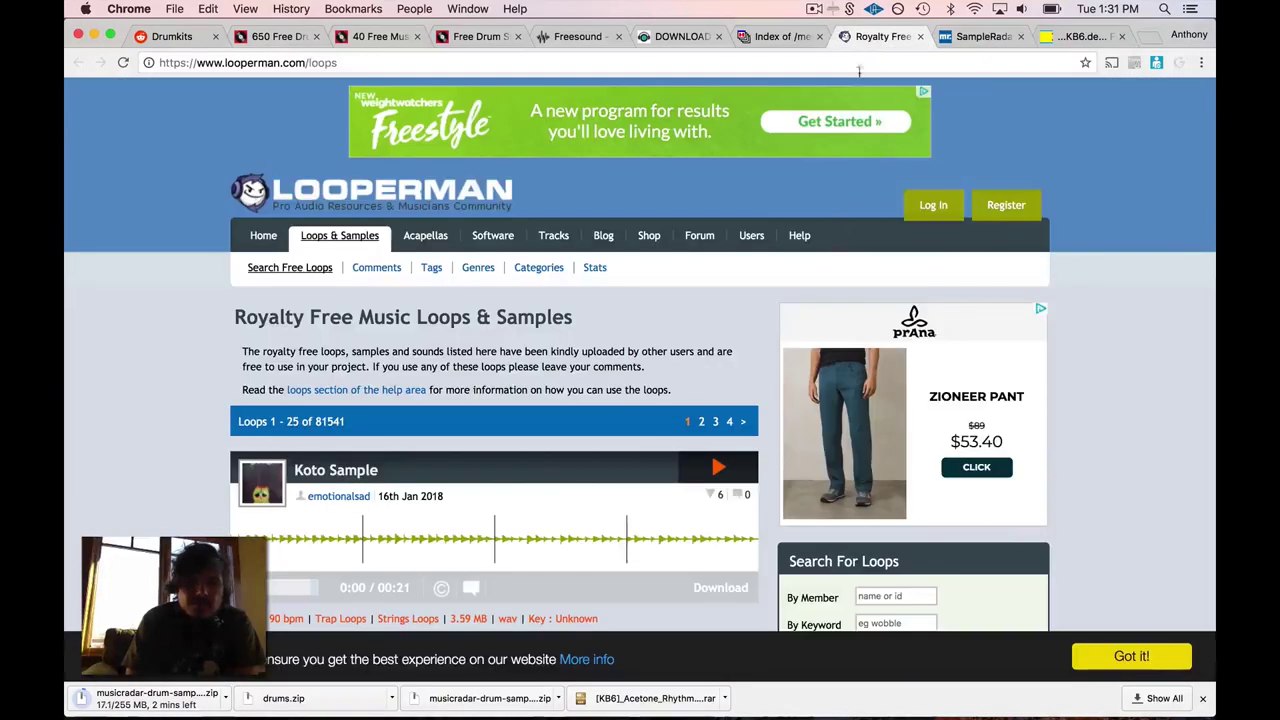
pyautogui.scroll(-3, 766, 343)
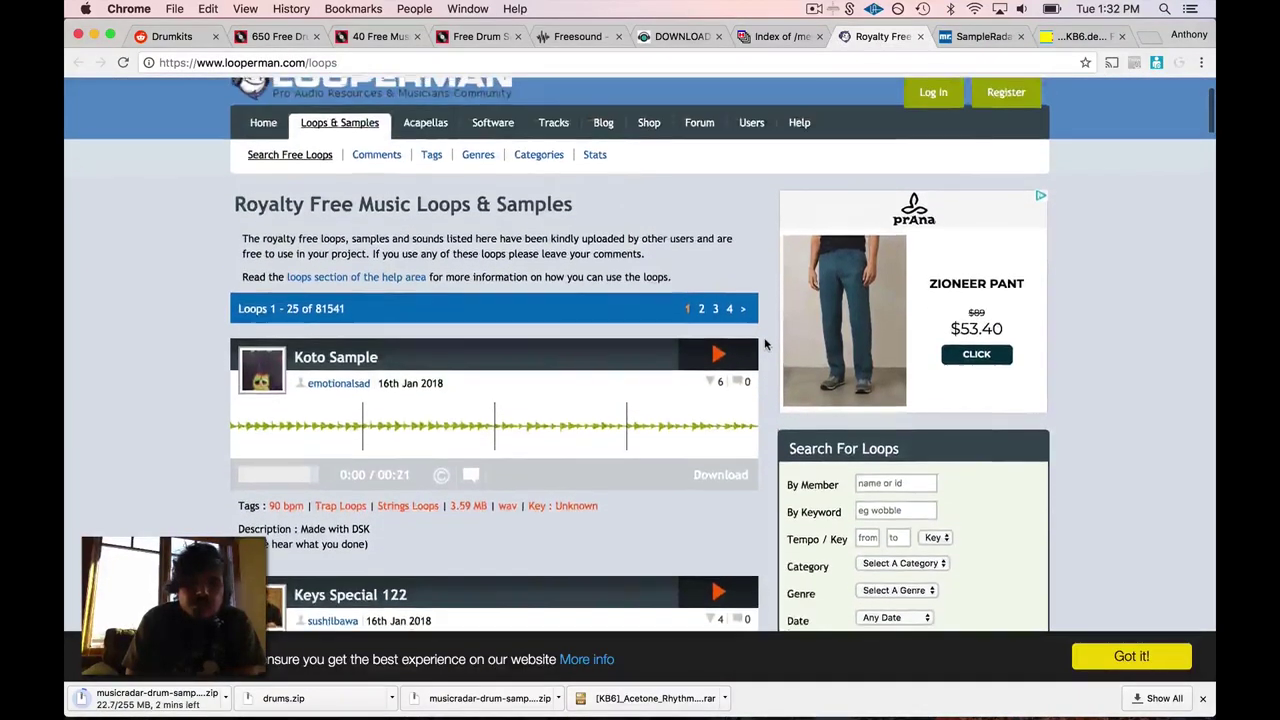
pyautogui.scroll(-2, 766, 343)
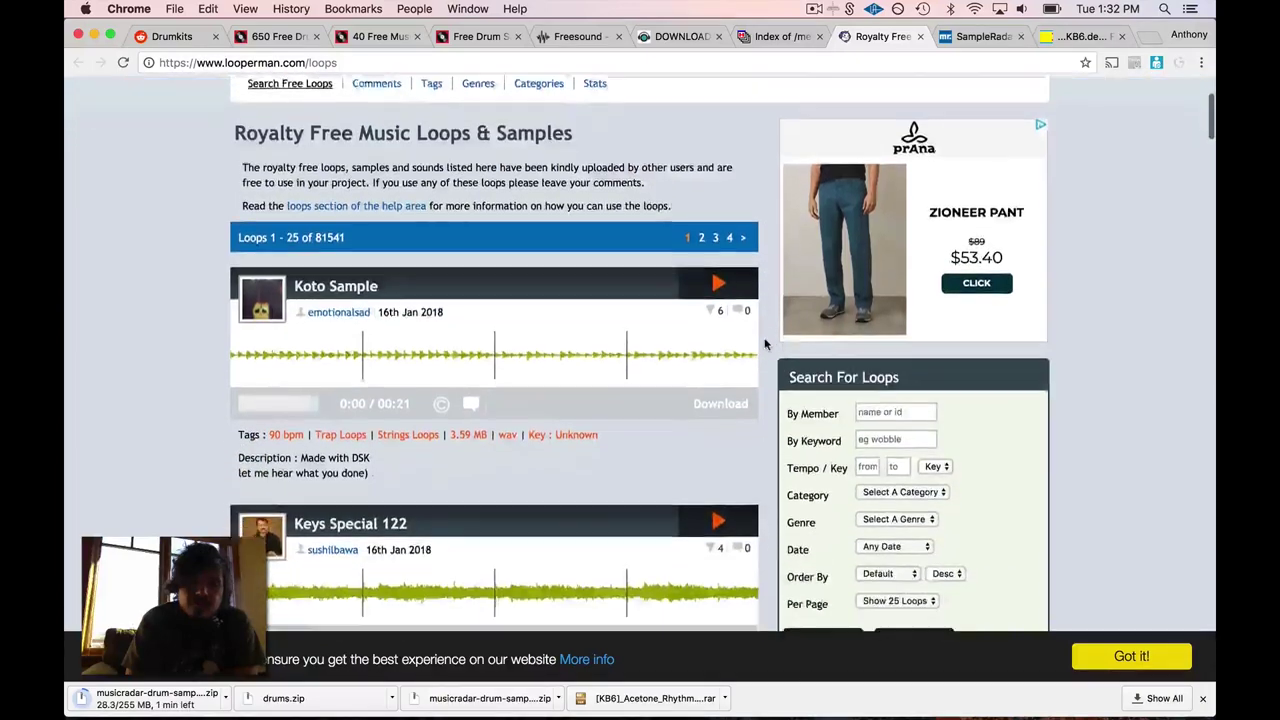
pyautogui.scroll(-2, 764, 343)
pyautogui.scroll(3, 764, 343)
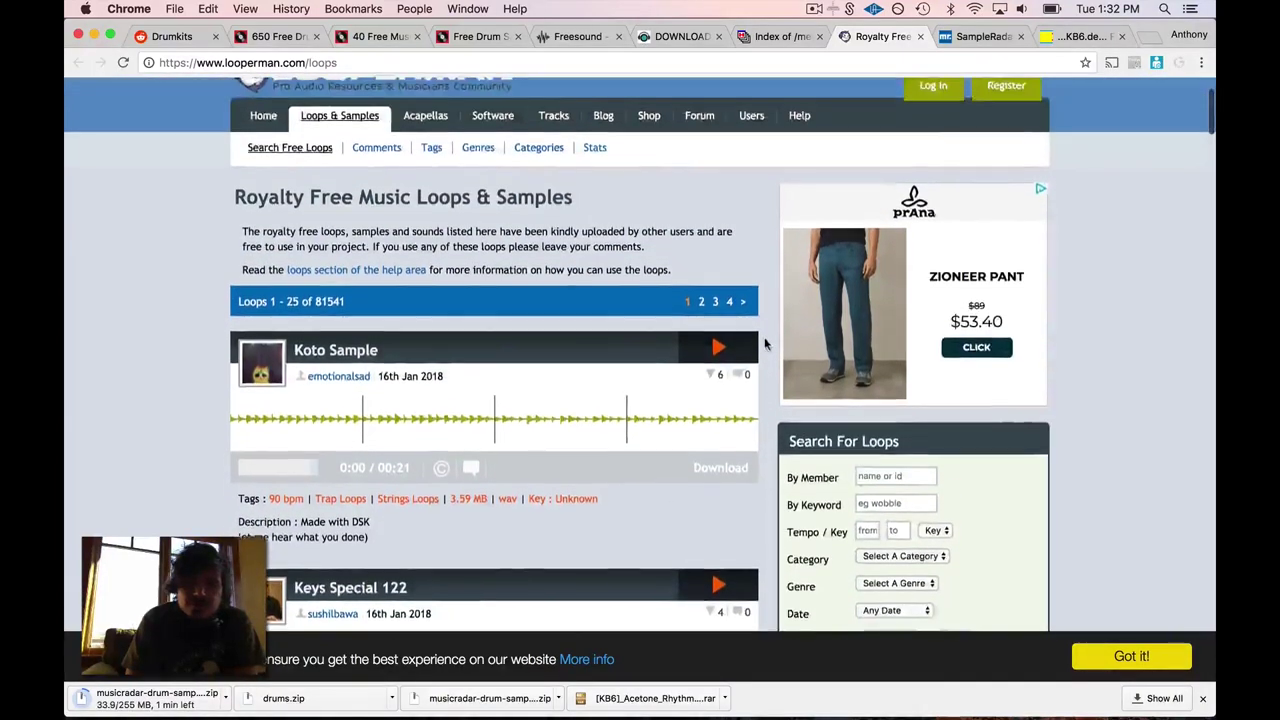
pyautogui.scroll(-3, 764, 343)
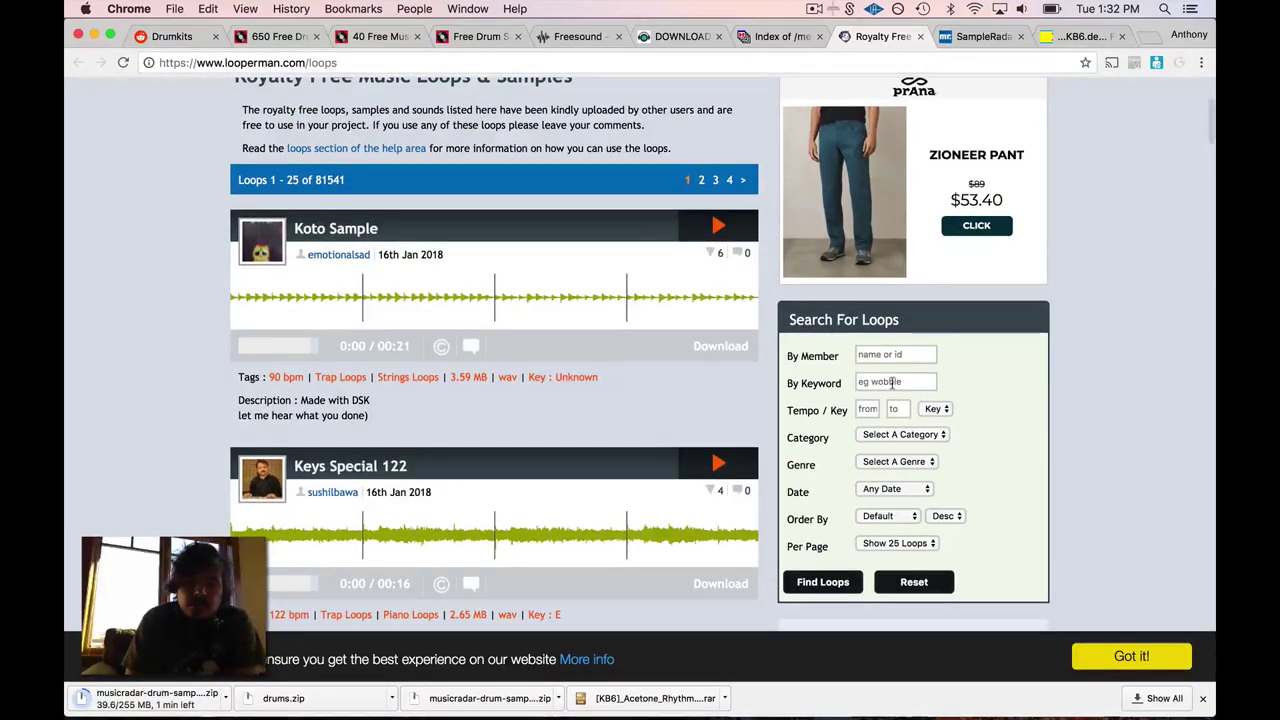
pyautogui.click(909, 381)
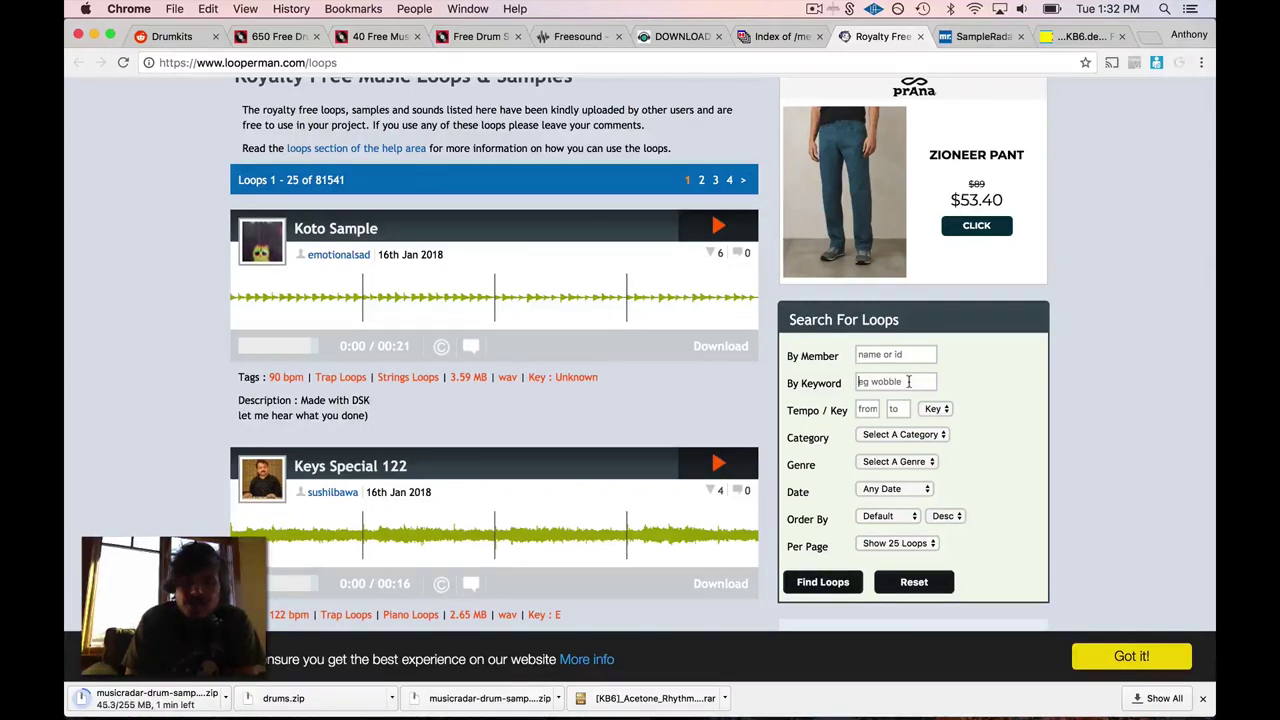
pyautogui.write('drum')
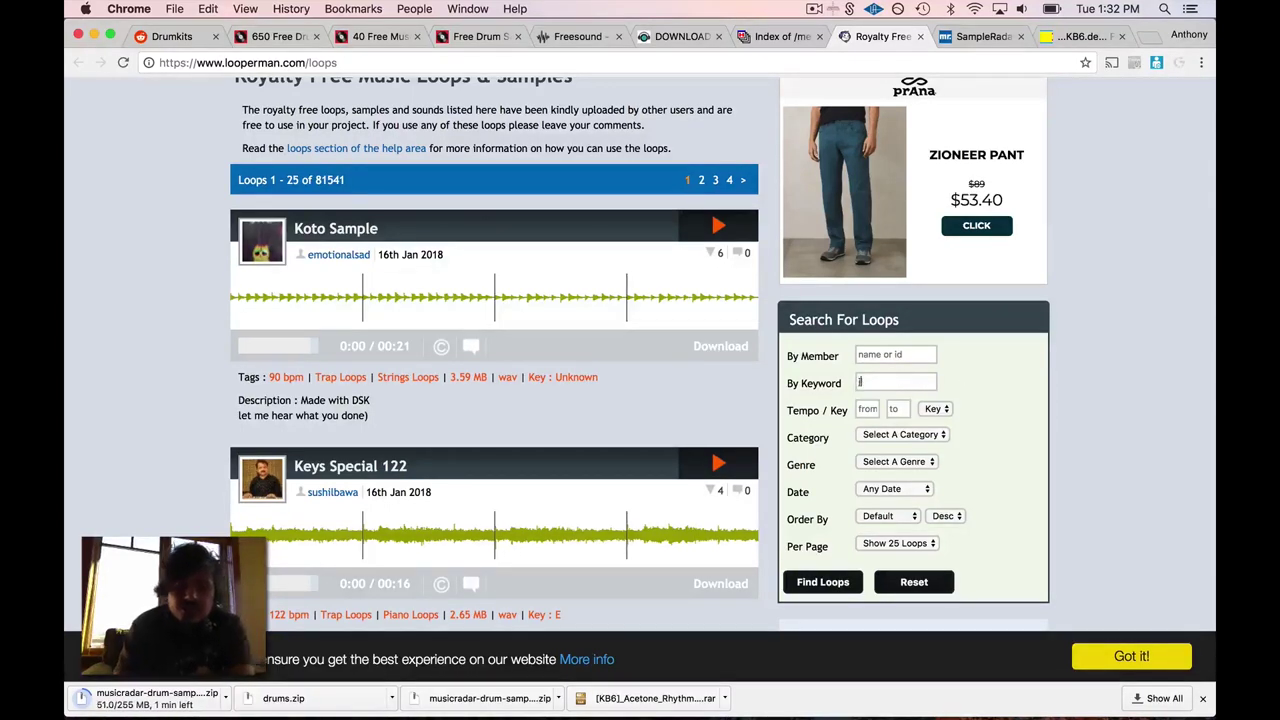
pyautogui.press('Return')
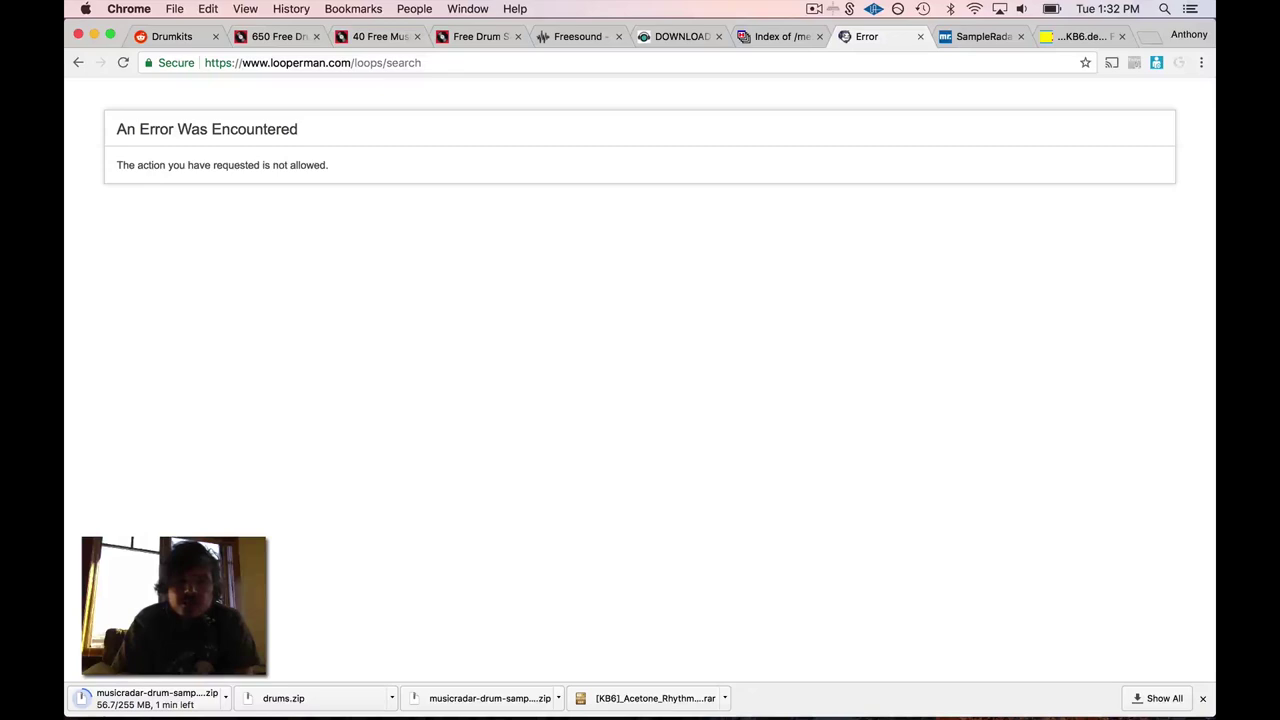
pyautogui.click(79, 62)
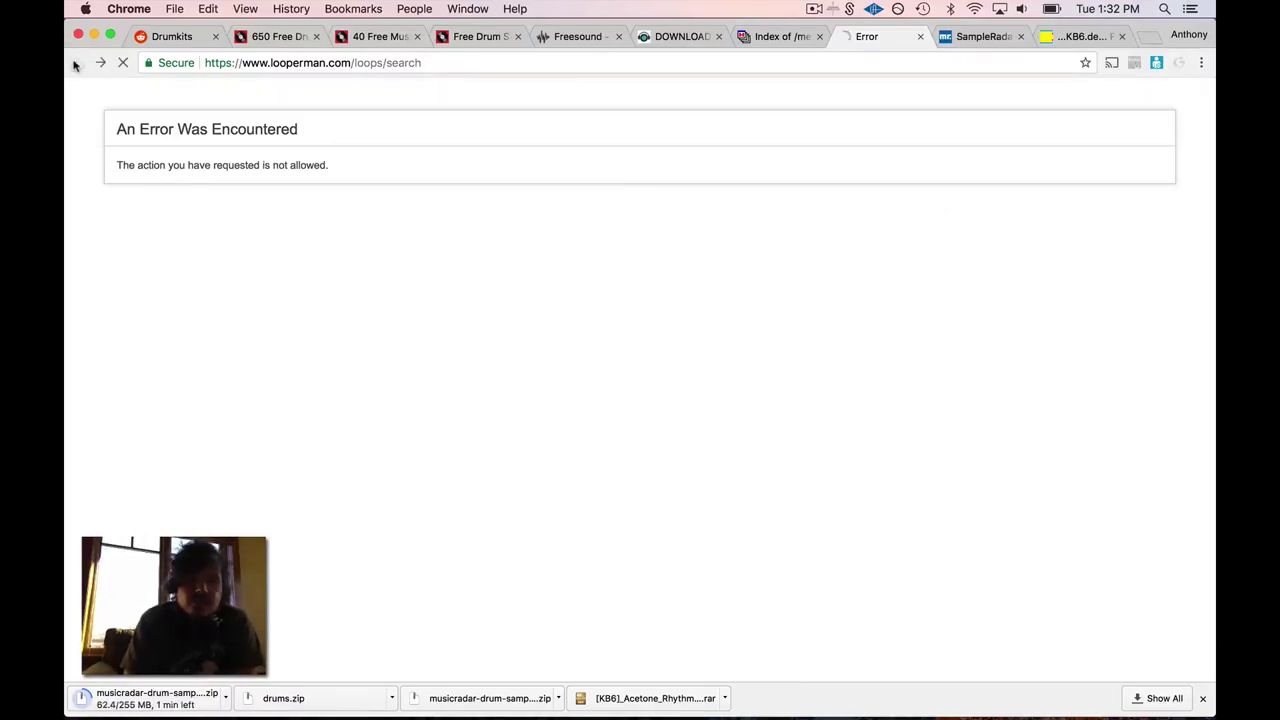
# Step: Replace the keyword with 'acoustic' and run Find Loops, listing 2,323 loops
pyautogui.doubleClick(882, 378)
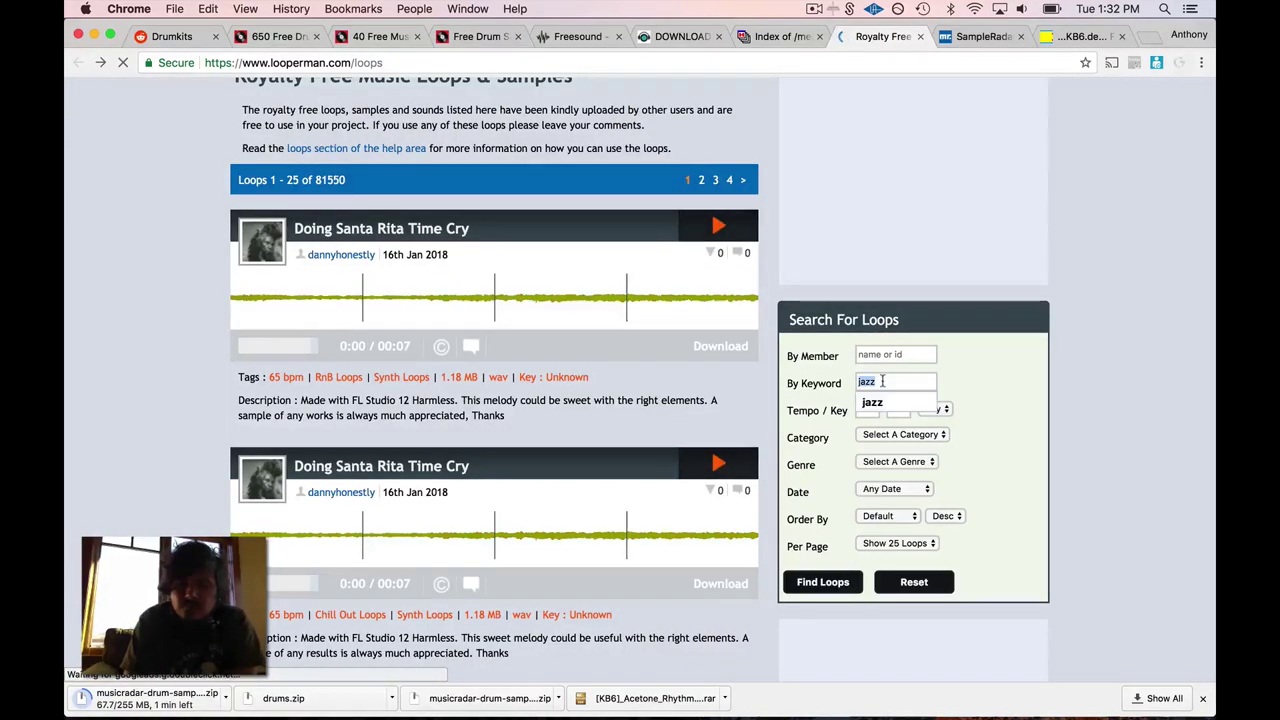
pyautogui.press('BackSpace')
pyautogui.write('acous')
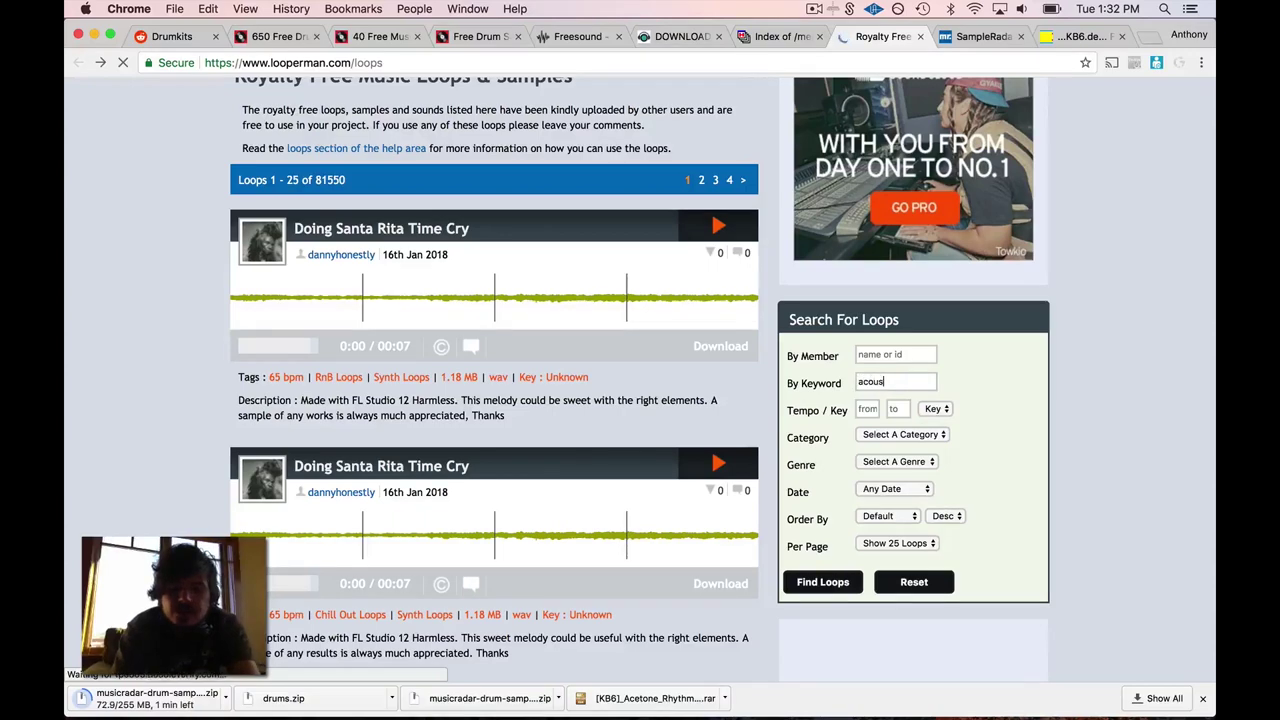
pyautogui.write('tic,')
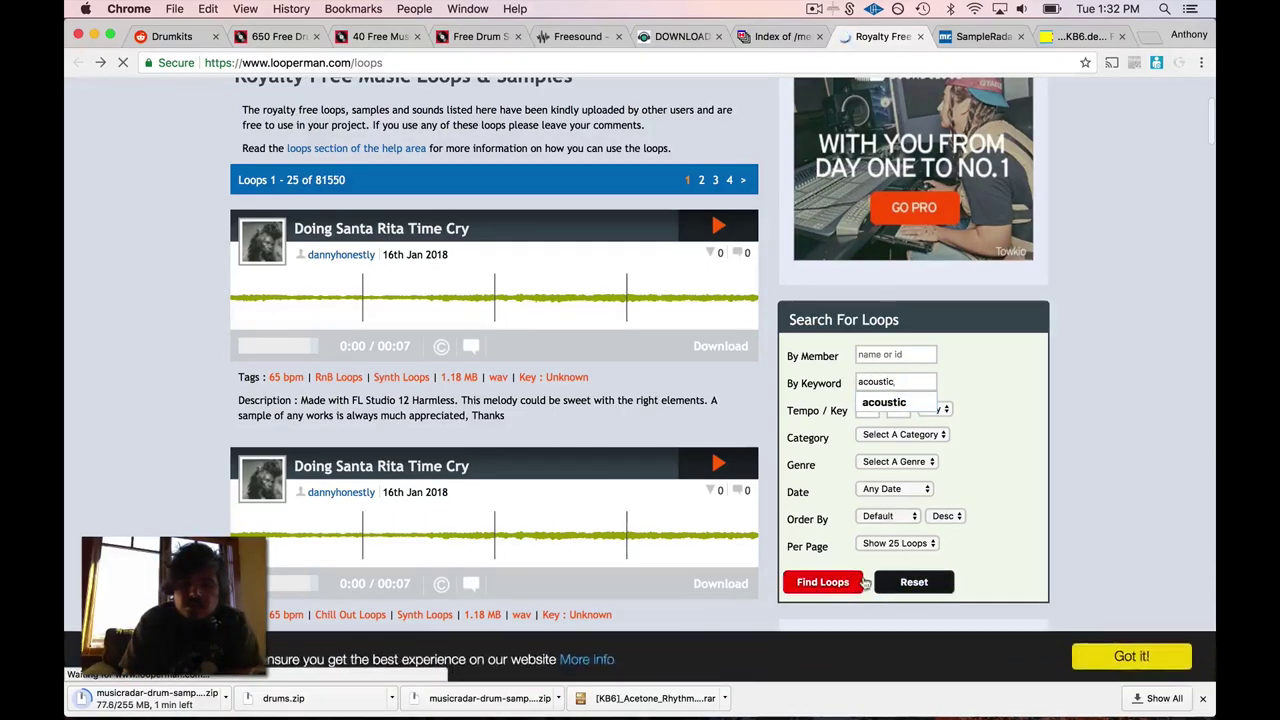
pyautogui.click(863, 582)
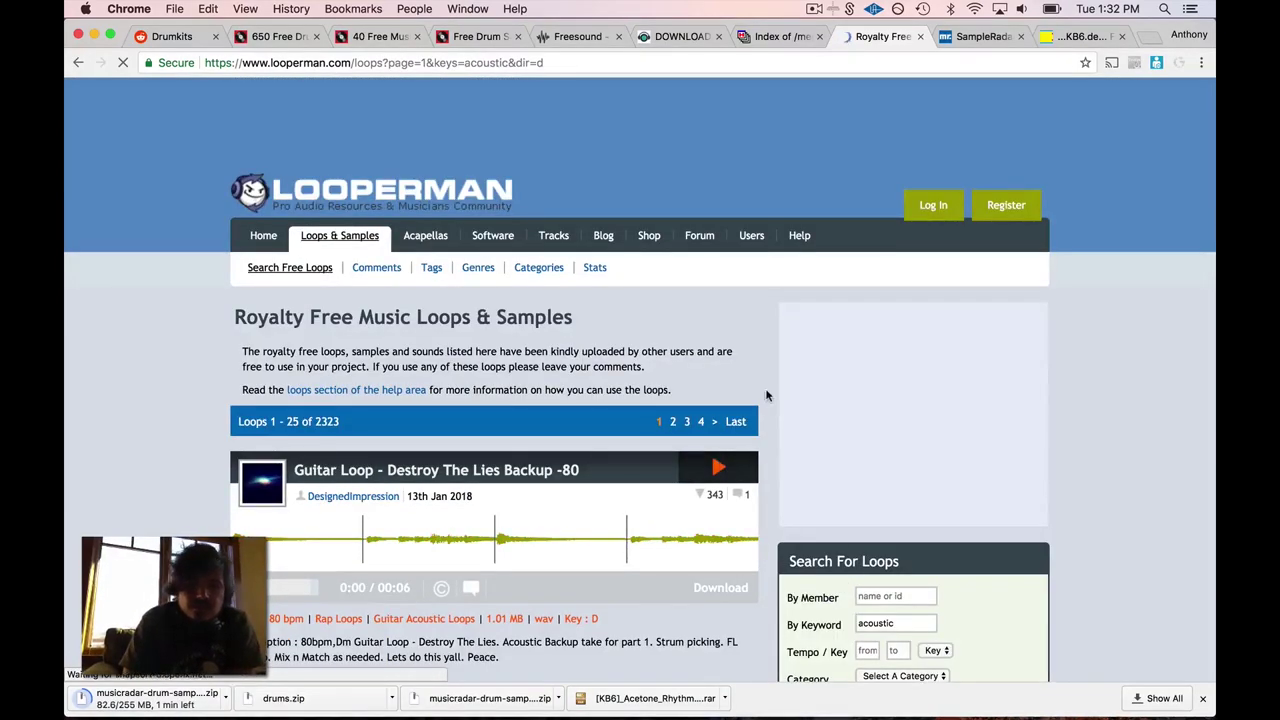
pyautogui.scroll(-5, 765, 410)
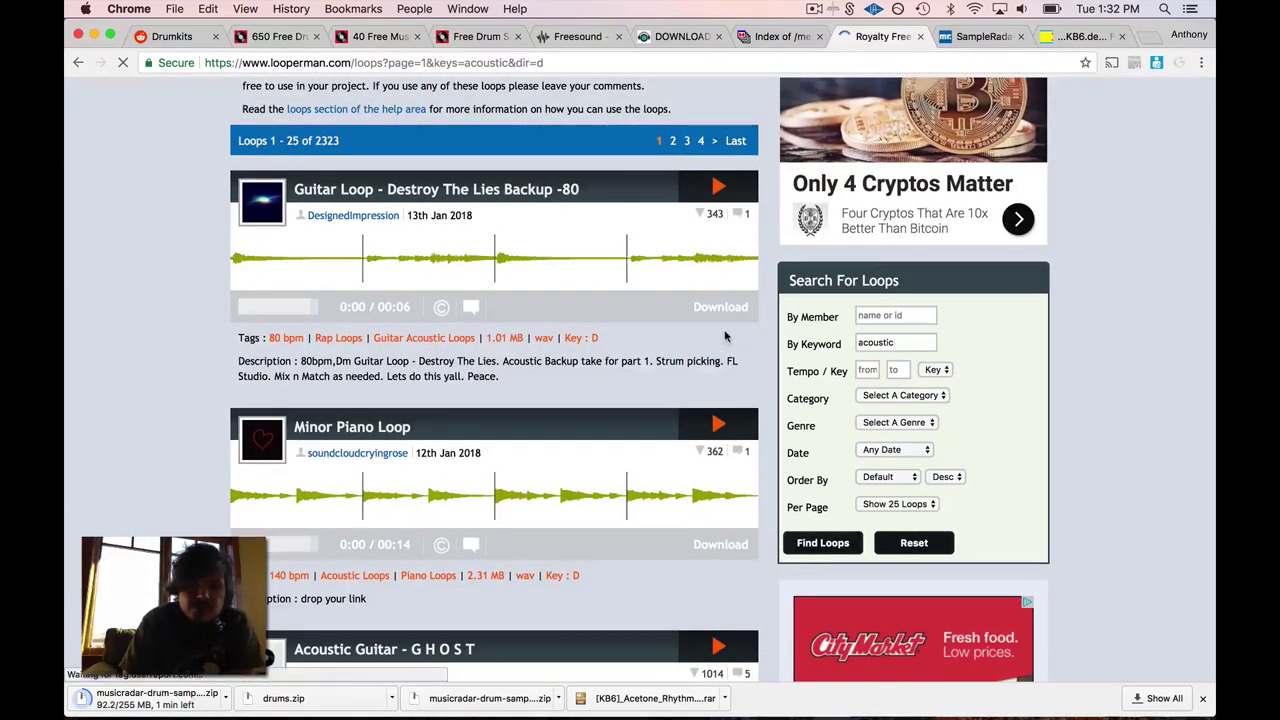
pyautogui.scroll(-4, 726, 336)
pyautogui.scroll(2, 726, 340)
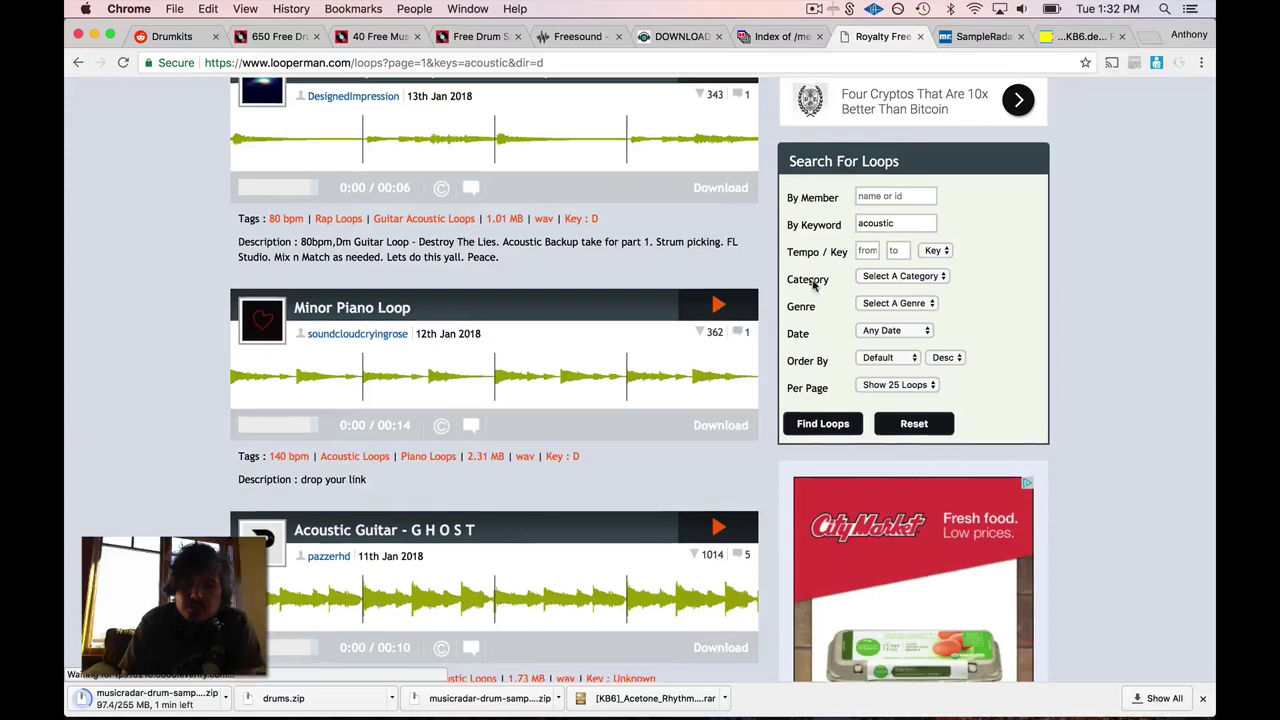
# Step: Glance at the genre and category lists without choosing one, then scroll the results
pyautogui.click(872, 306)
pyautogui.click(891, 278)
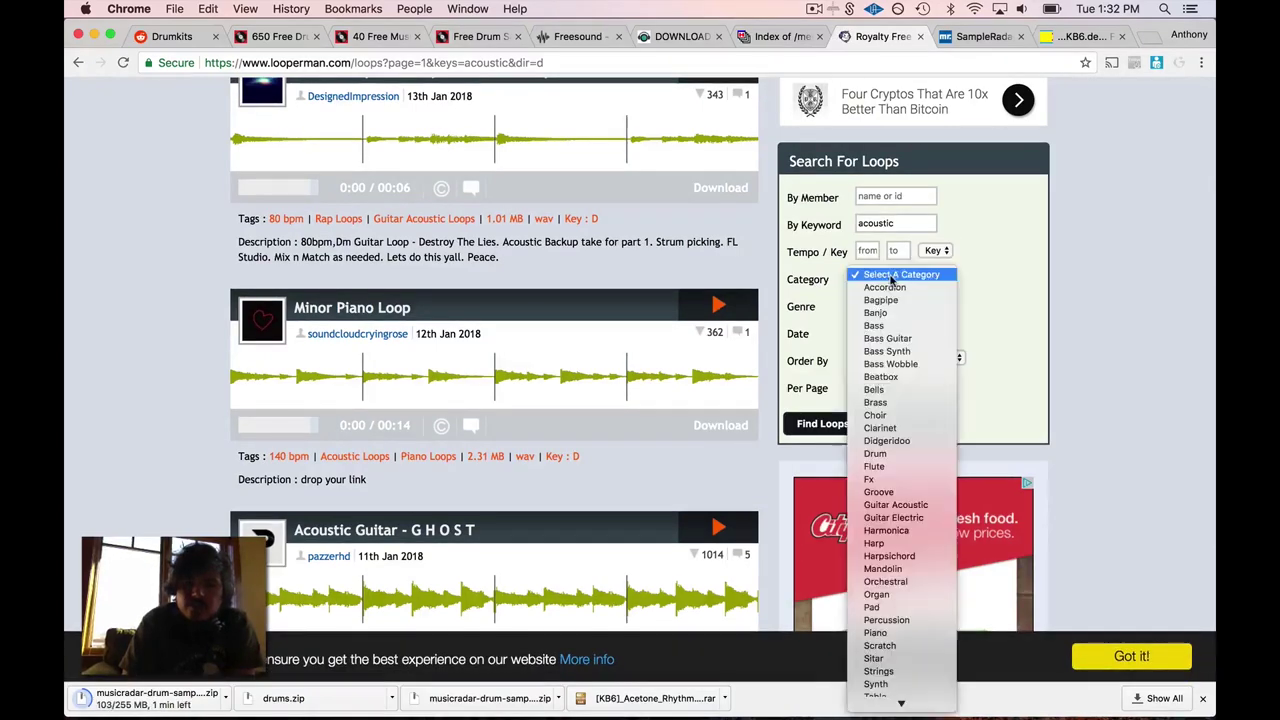
pyautogui.click(880, 256)
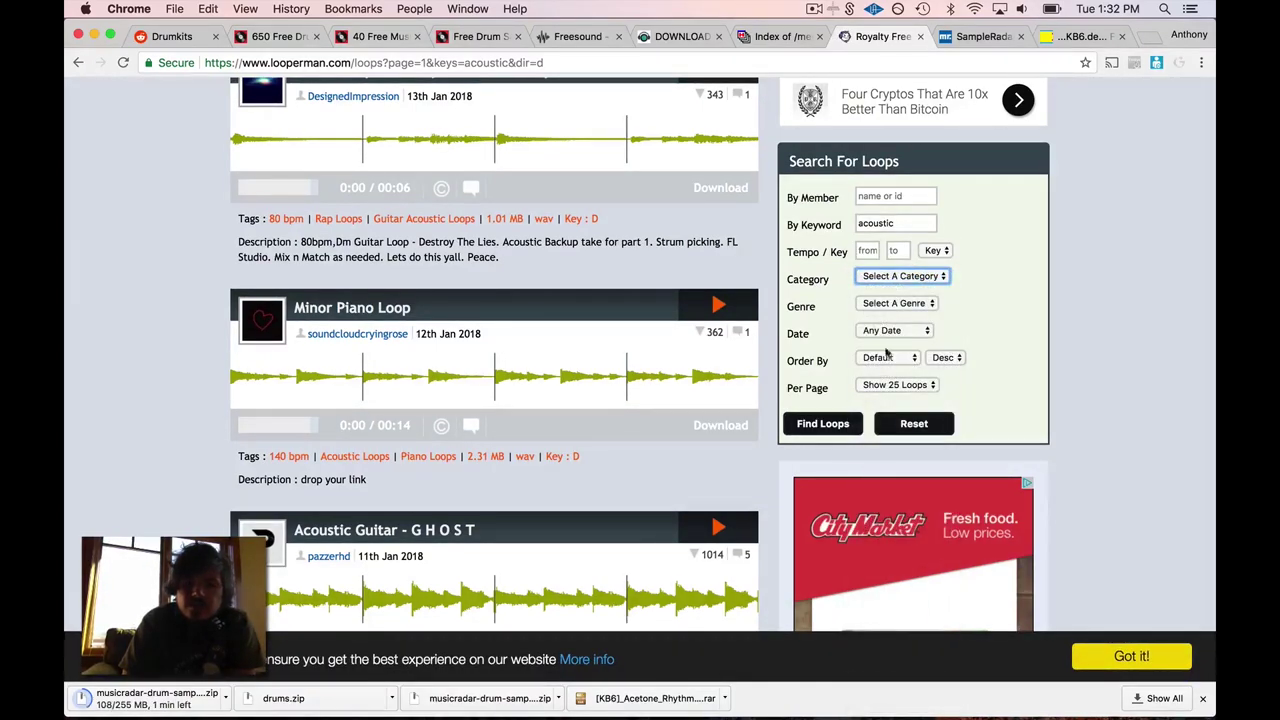
pyautogui.scroll(3, 1030, 290)
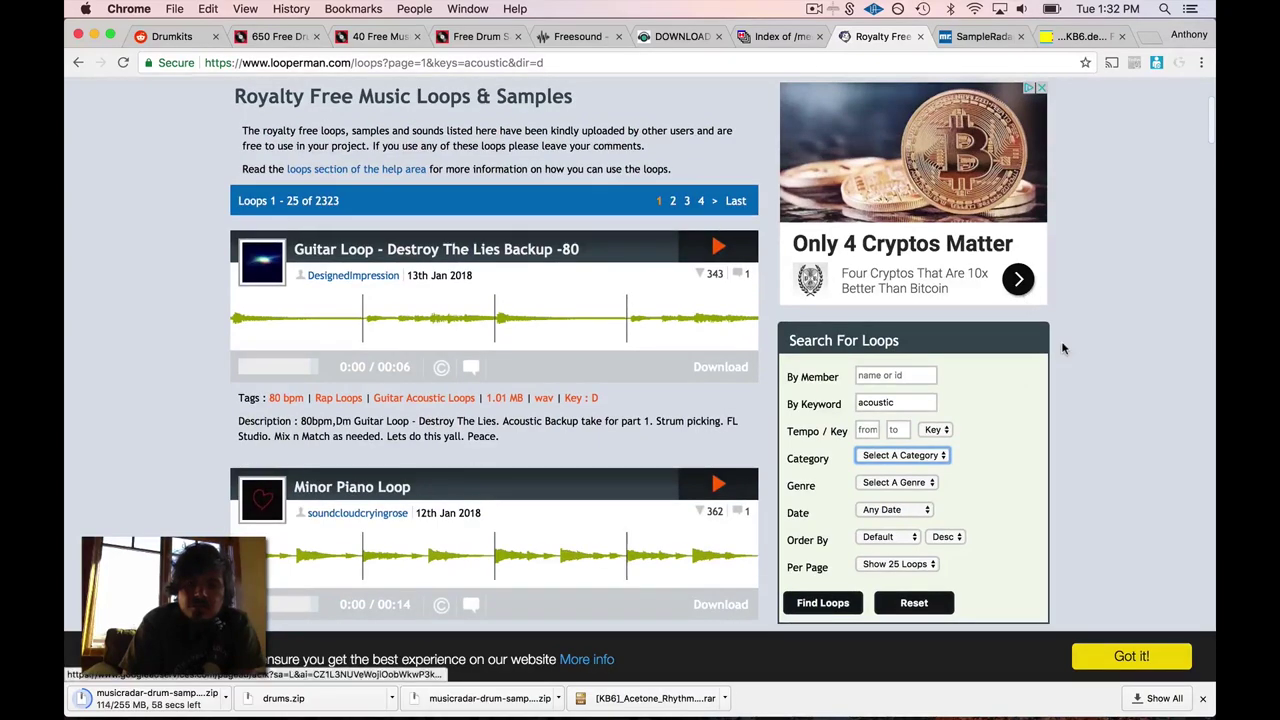
pyautogui.scroll(3, 1063, 348)
pyautogui.scroll(-4, 1063, 348)
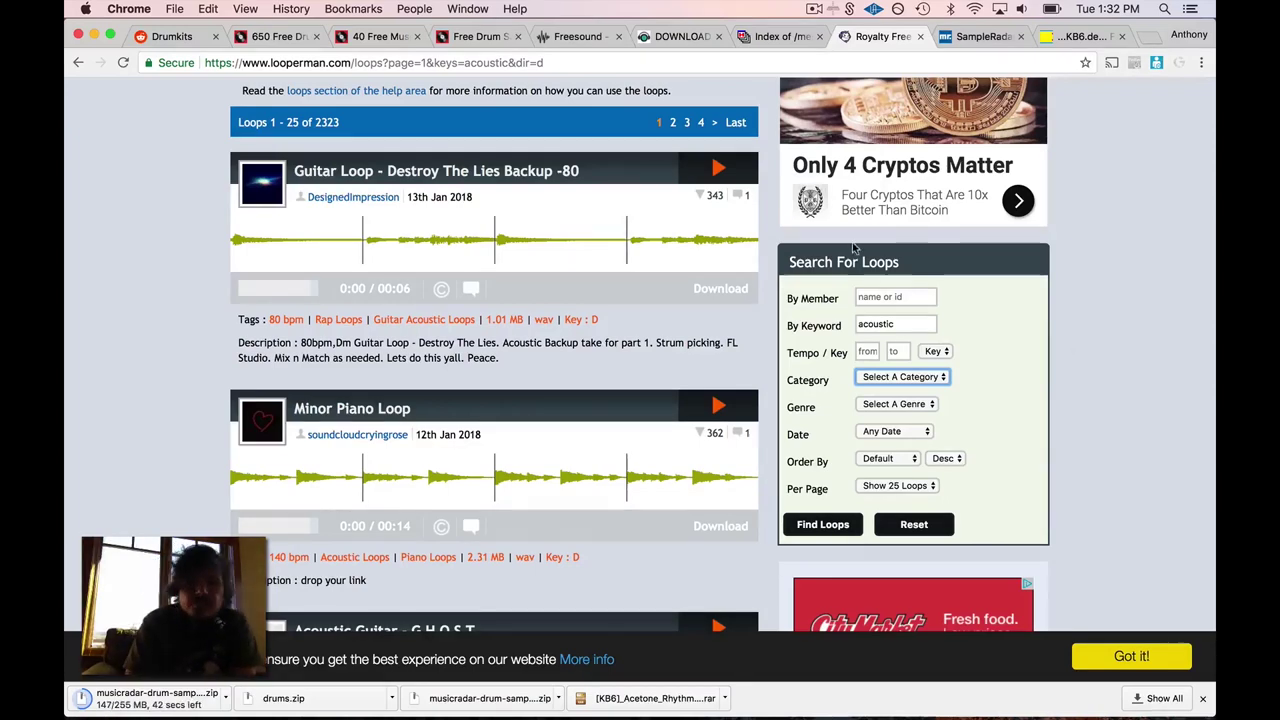
pyautogui.scroll(-5, 740, 428)
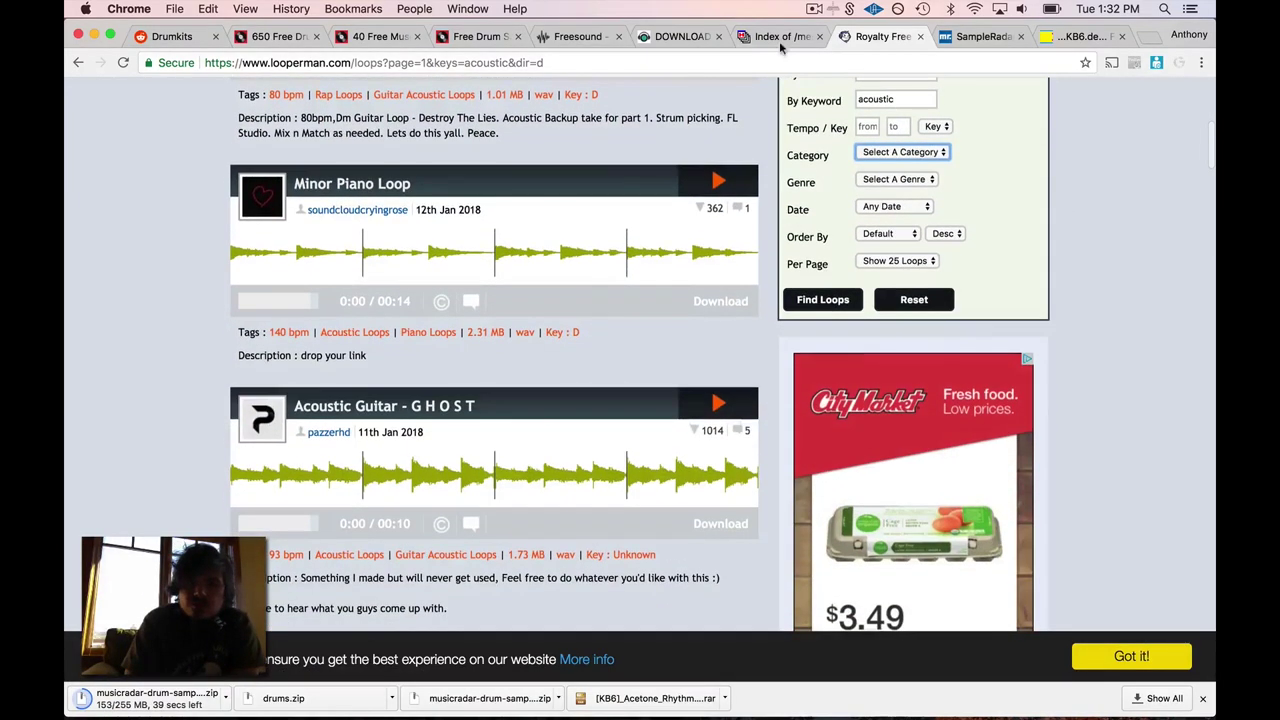
# Step: Switch to the hexawe.net /mess/200.Drum.Machines/ listing and select the folder name in its heading
pyautogui.click(778, 37)
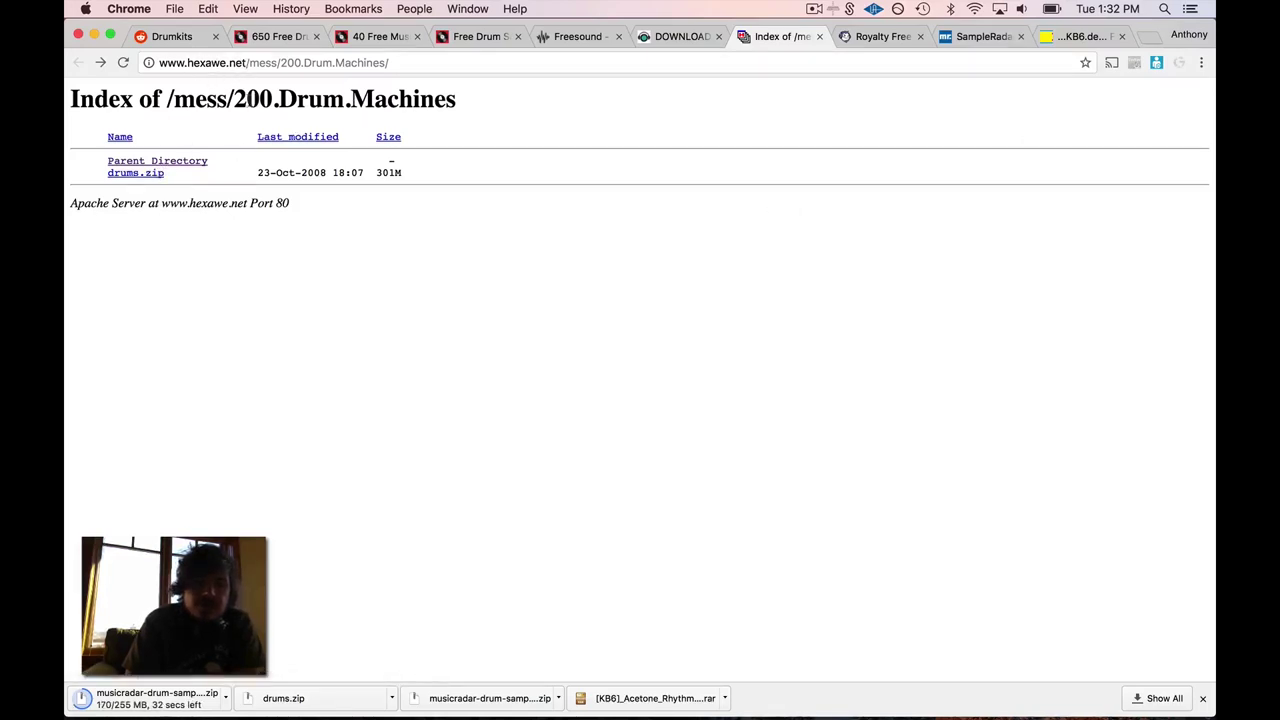
pyautogui.moveTo(236, 99); pyautogui.dragTo(456, 100)
pyautogui.click(489, 149)
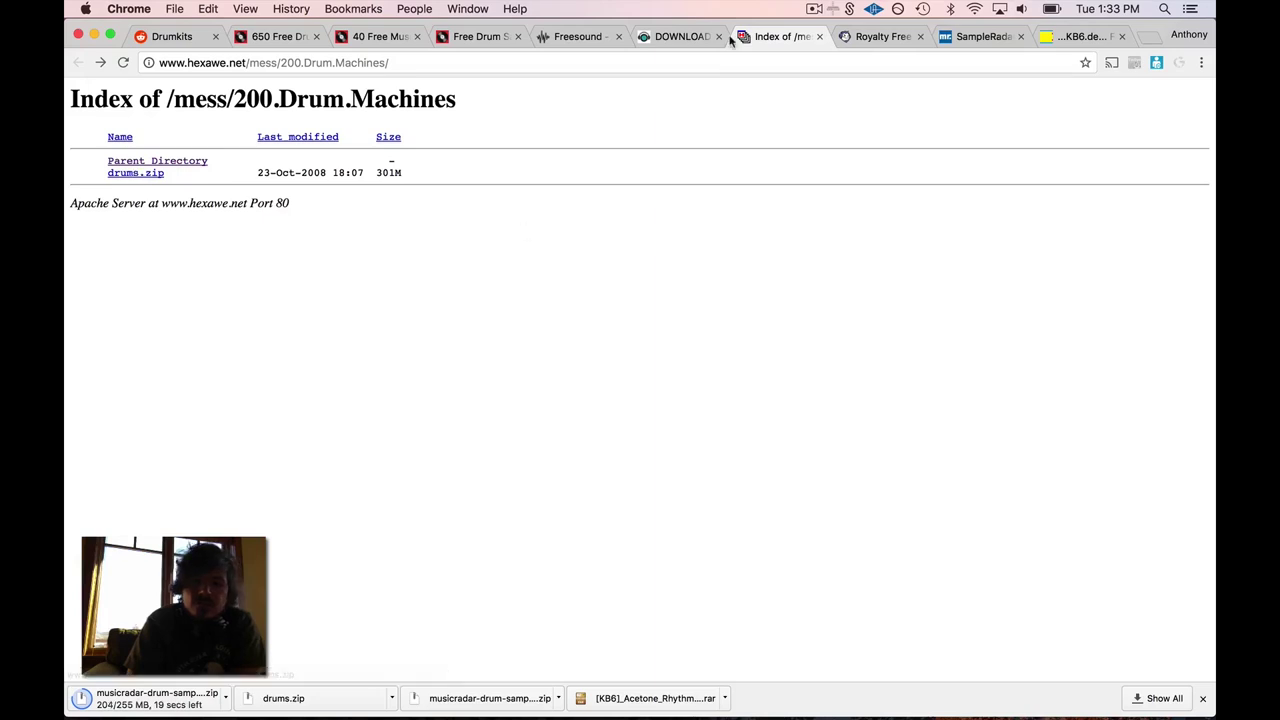
# Step: On SampleSwap, look inside the crashes folder, then go back to DRUMS and SINGLE HITS
pyautogui.click(680, 37)
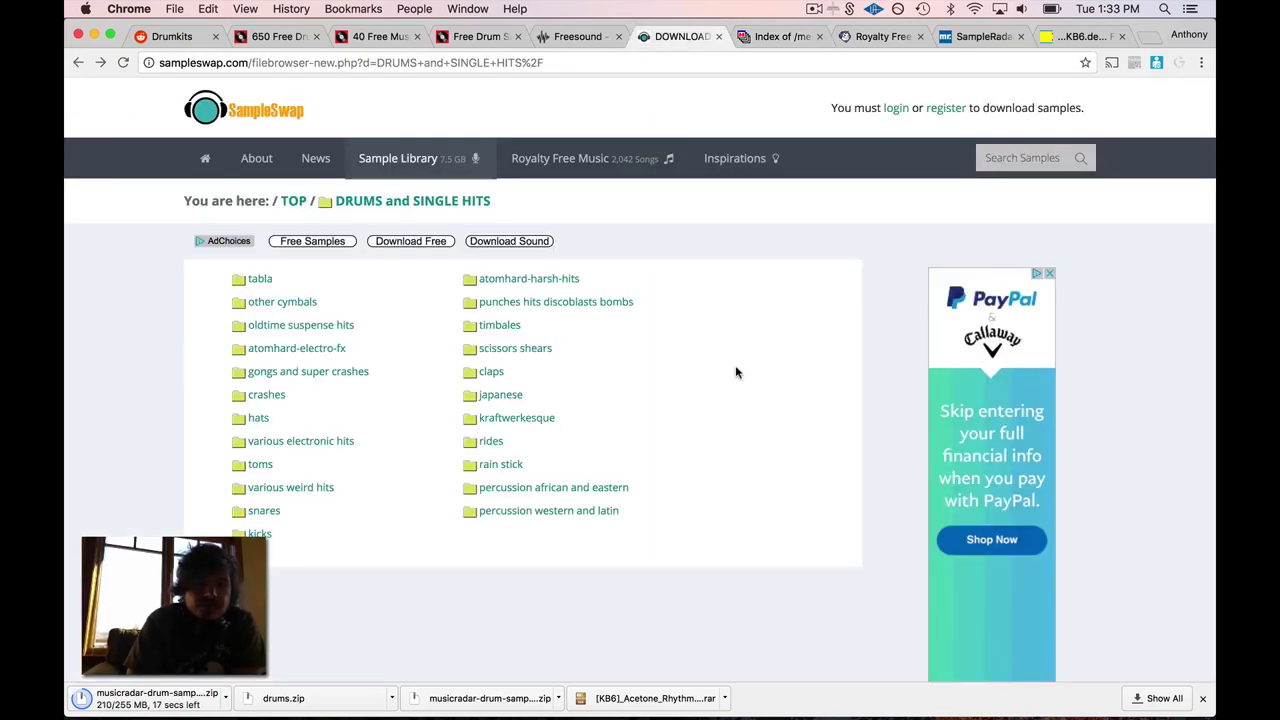
pyautogui.scroll(-1, 735, 372)
pyautogui.scroll(1, 735, 372)
pyautogui.scroll(-1, 735, 372)
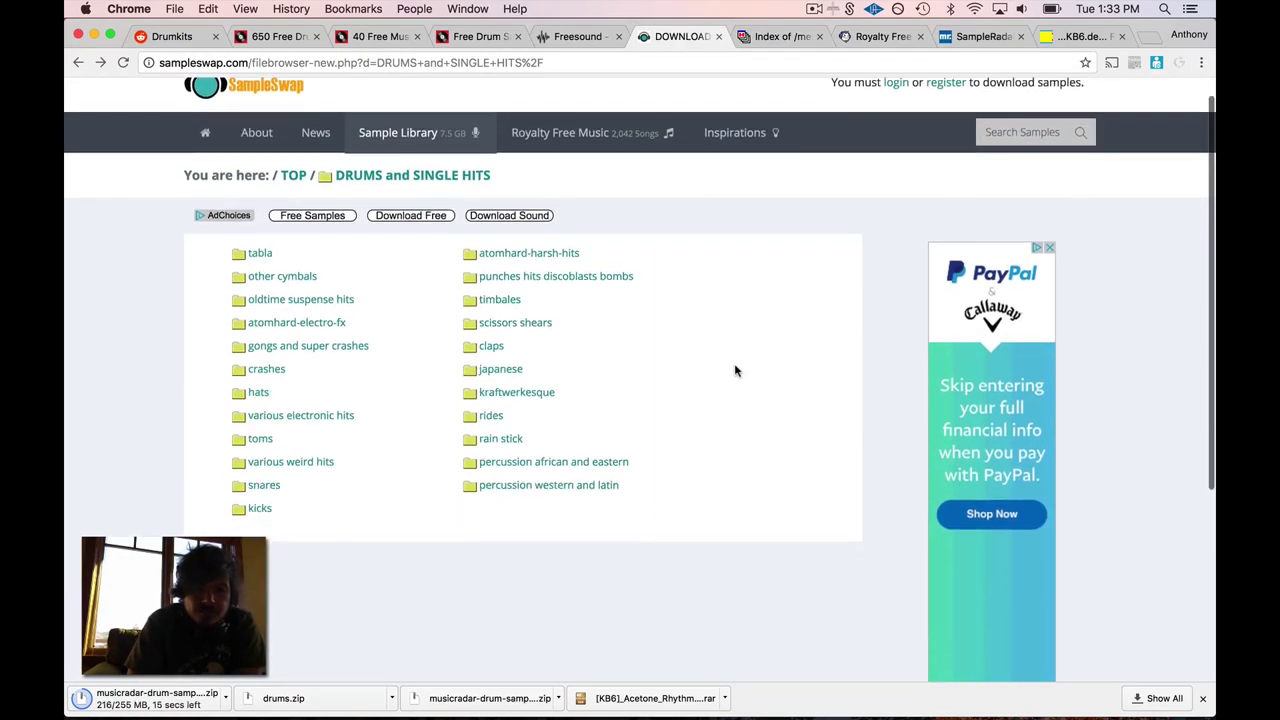
pyautogui.click(256, 371)
pyautogui.scroll(-5, 451, 423)
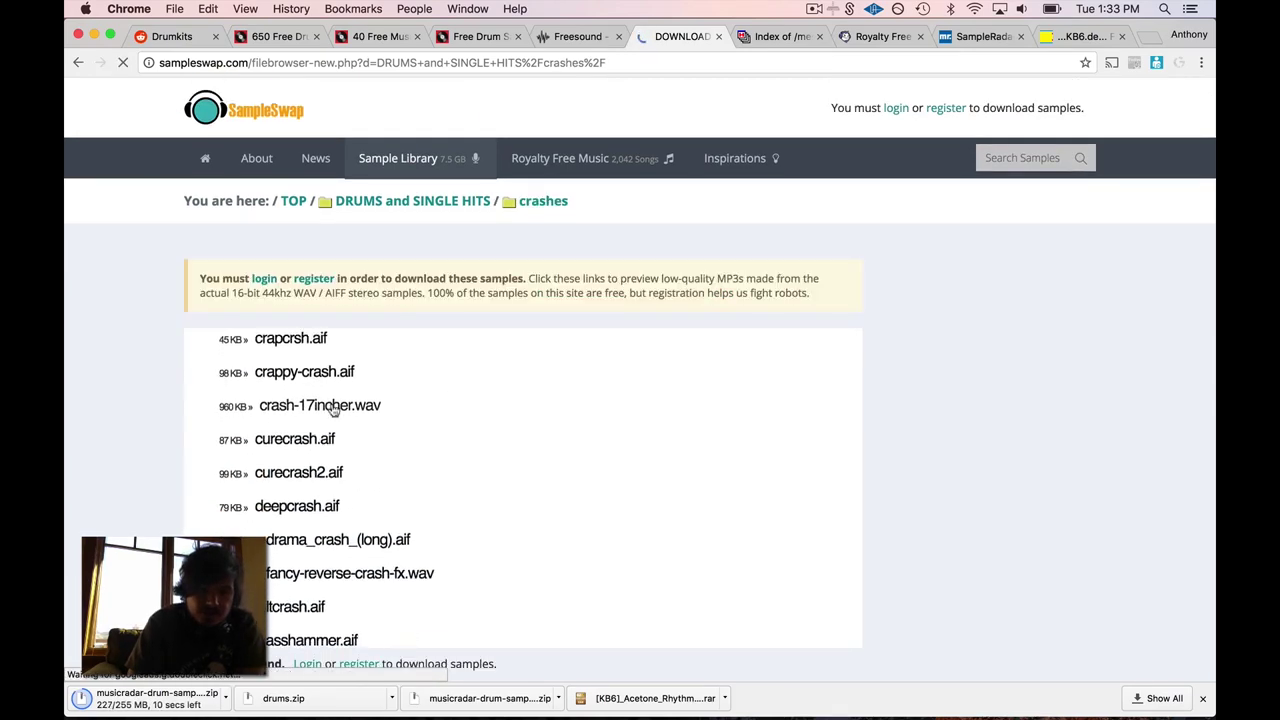
pyautogui.scroll(-10, 380, 457)
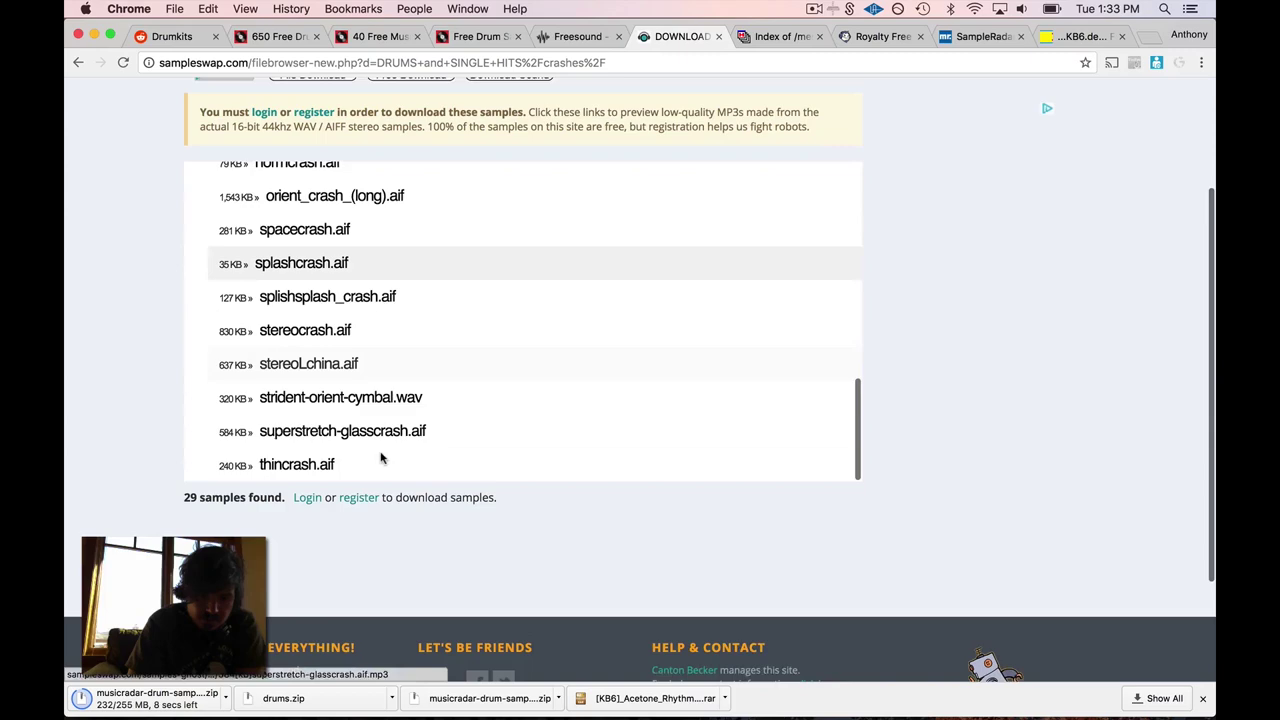
pyautogui.scroll(10, 380, 457)
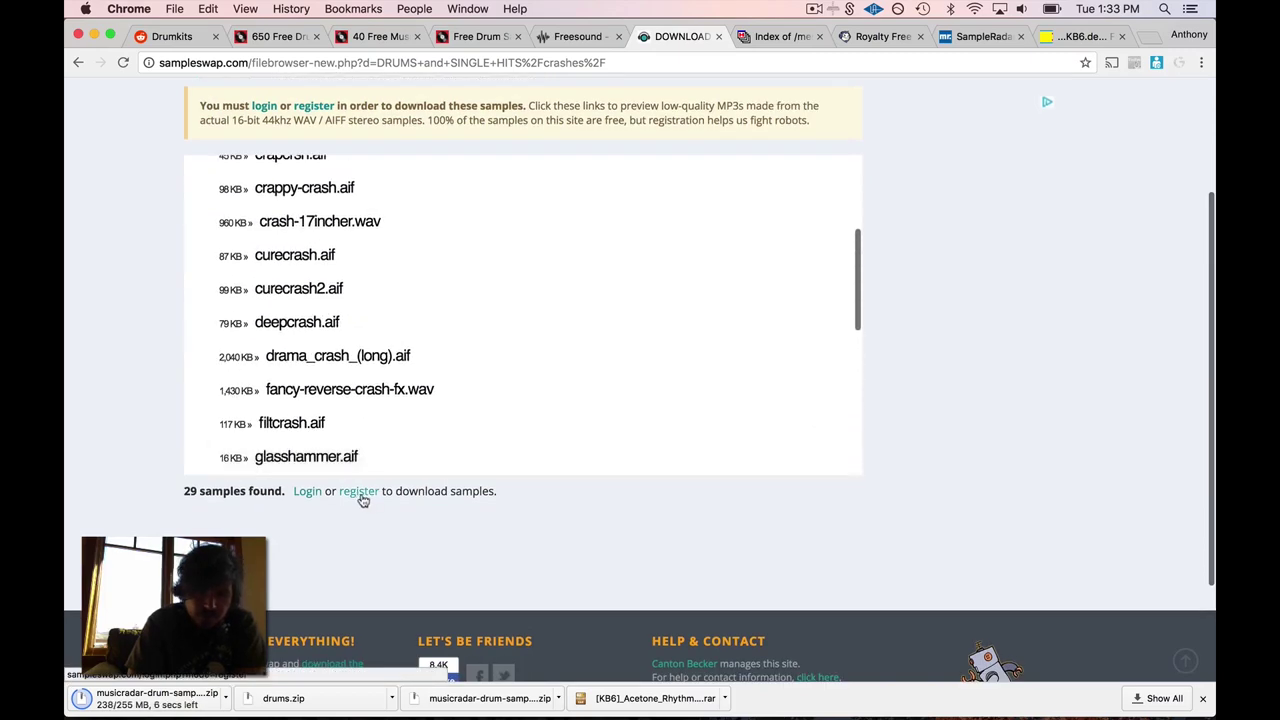
pyautogui.scroll(10, 610, 520)
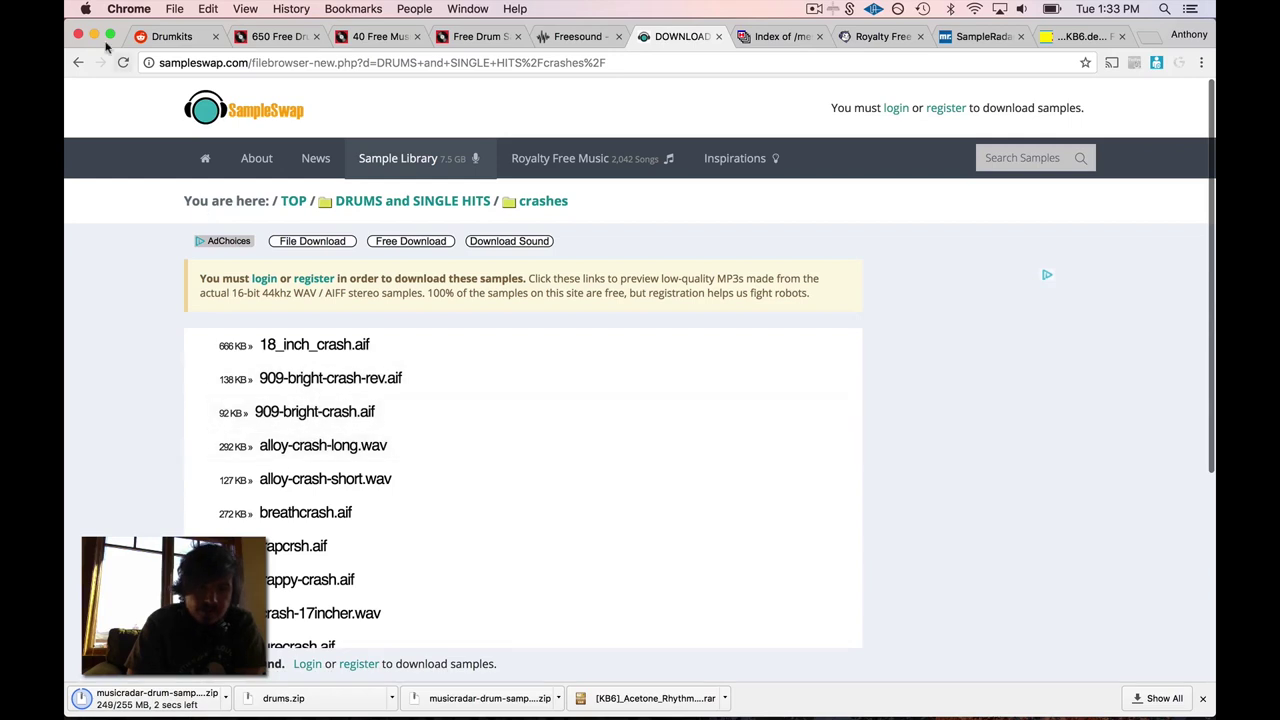
pyautogui.click(78, 62)
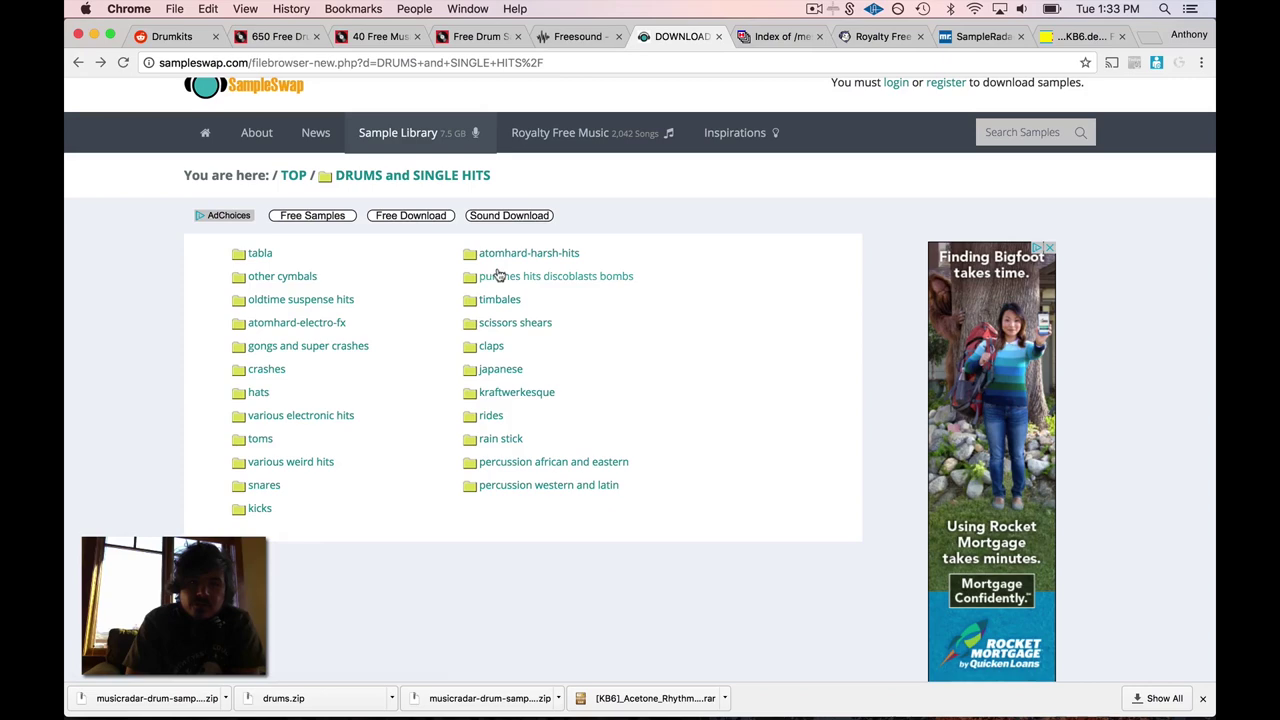
pyautogui.click(572, 37)
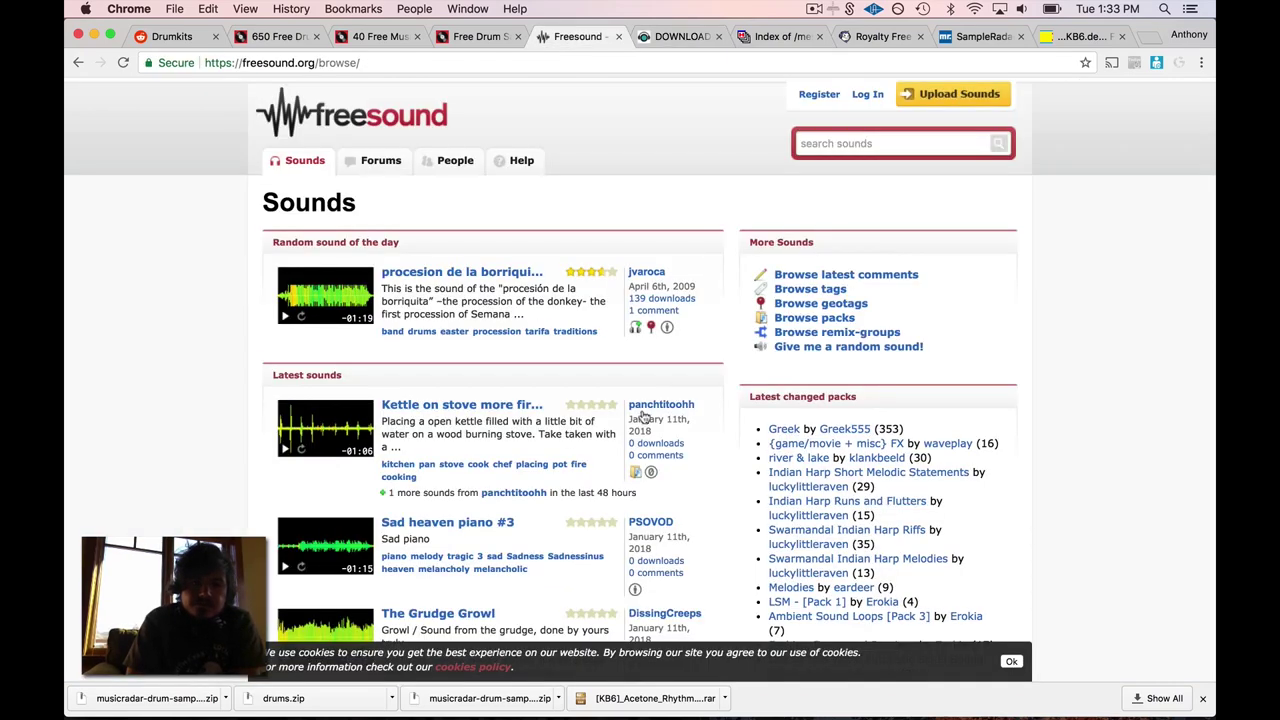
pyautogui.scroll(-3, 1043, 353)
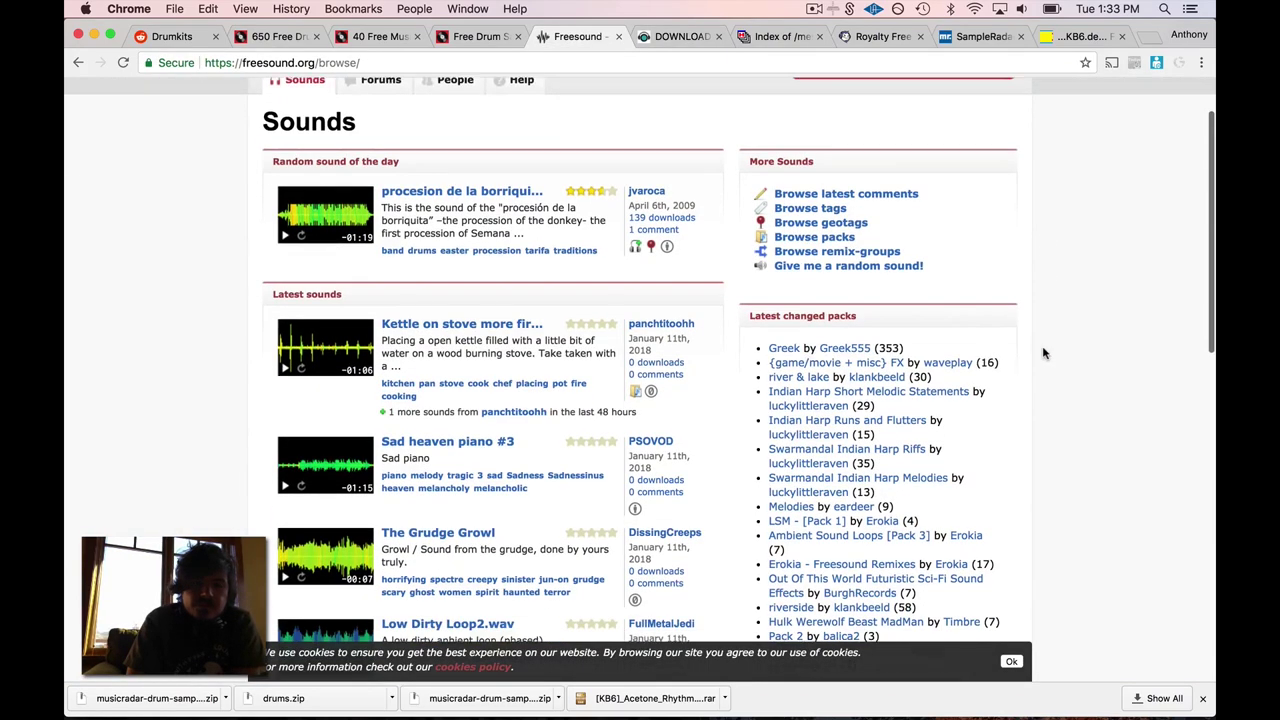
pyautogui.scroll(2, 1043, 353)
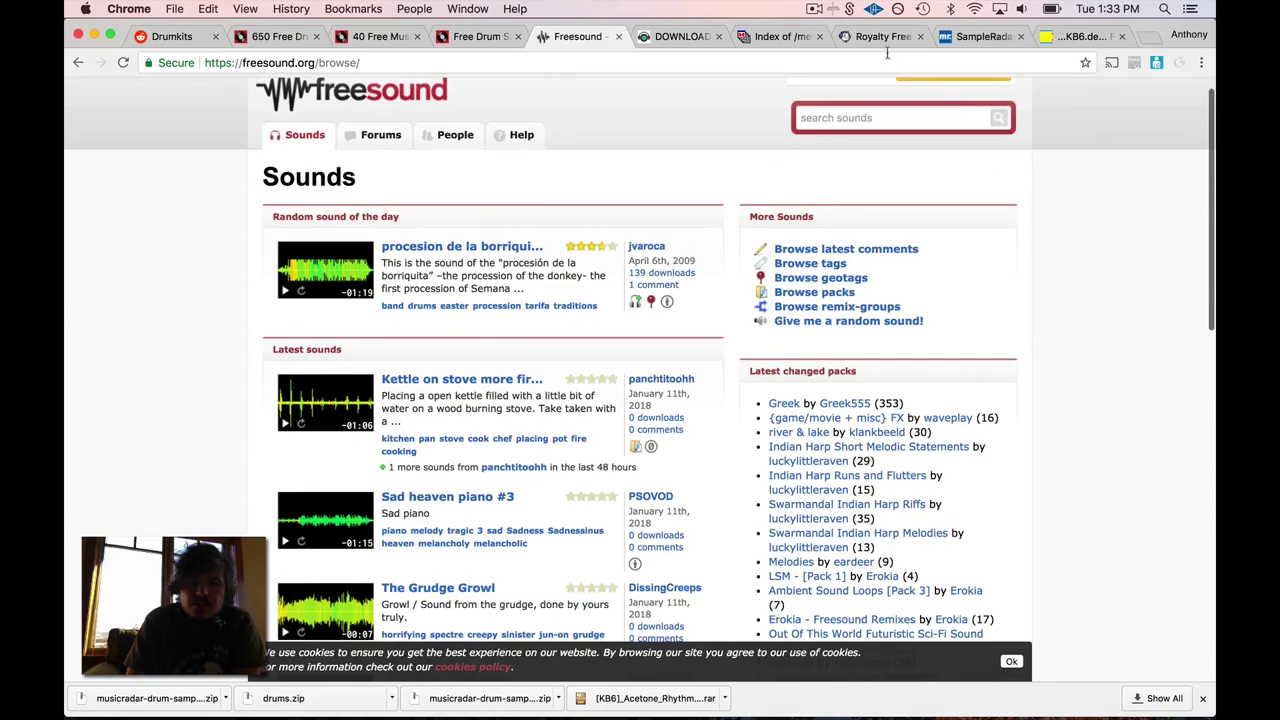
pyautogui.scroll(-2, 1060, 423)
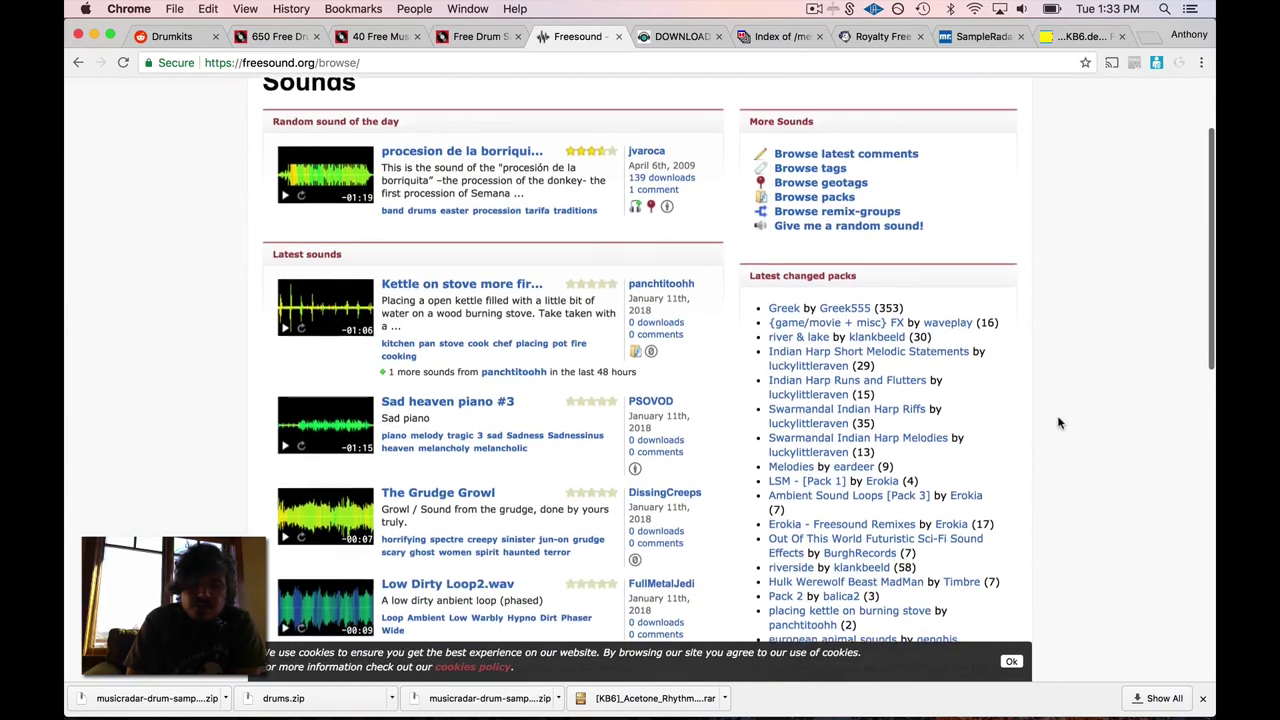
pyautogui.scroll(3, 1060, 423)
pyautogui.scroll(-1, 1060, 423)
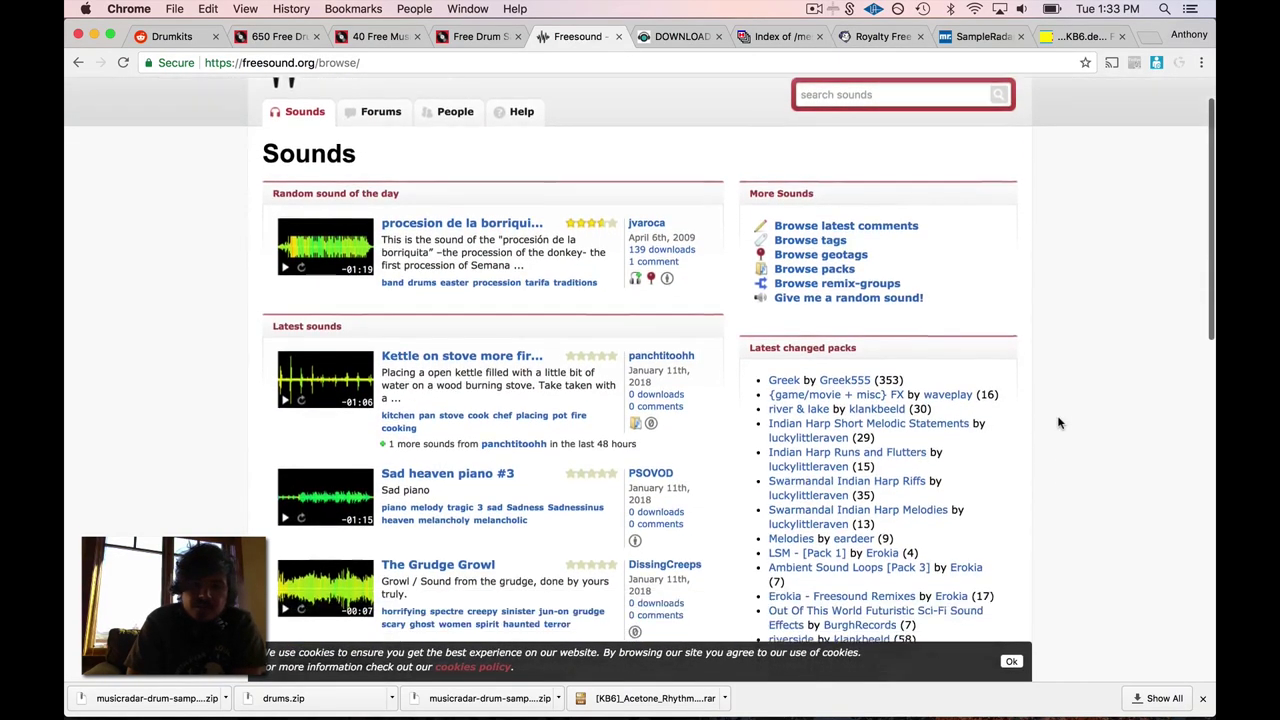
pyautogui.scroll(-2, 1060, 423)
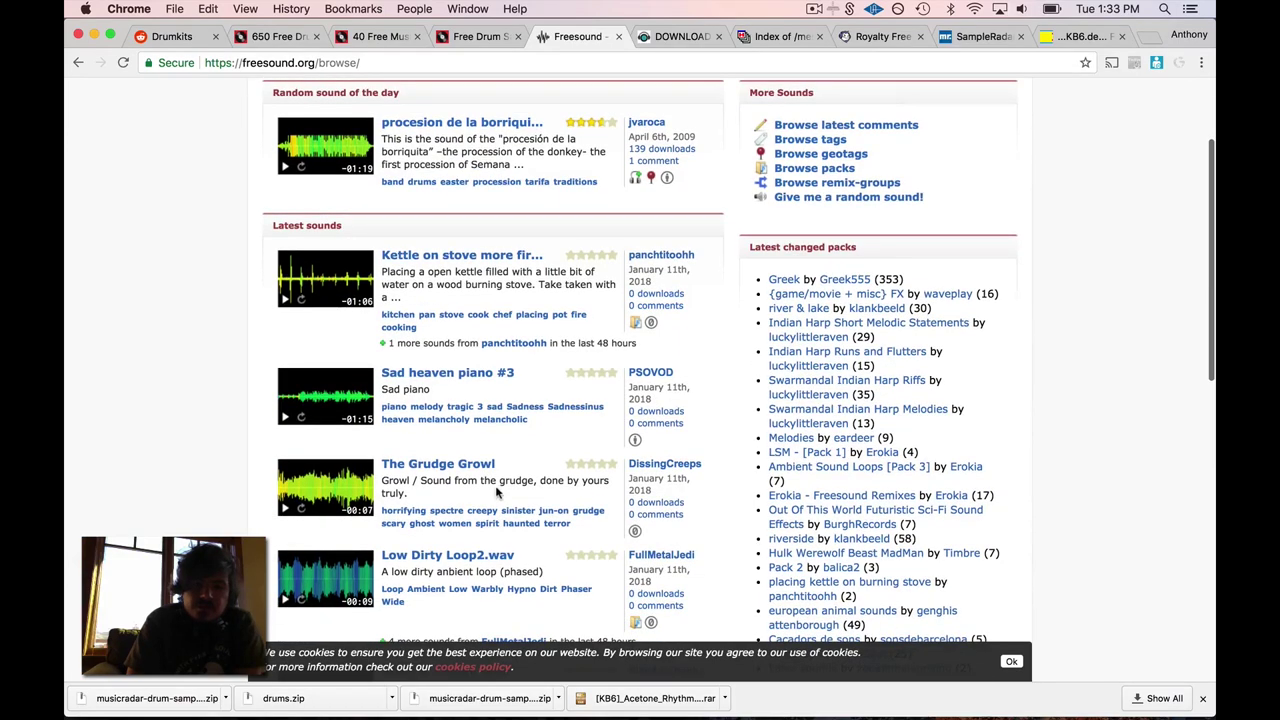
pyautogui.scroll(3, 678, 398)
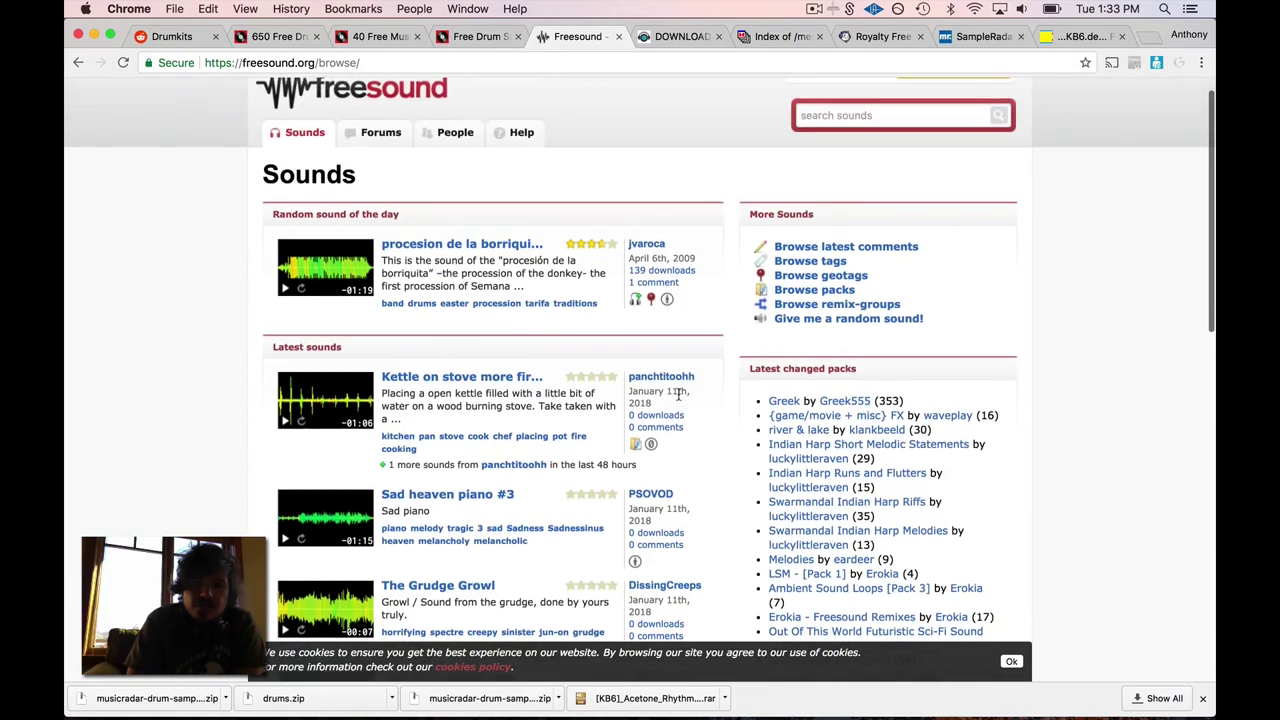
pyautogui.scroll(-5, 678, 398)
pyautogui.scroll(6, 678, 398)
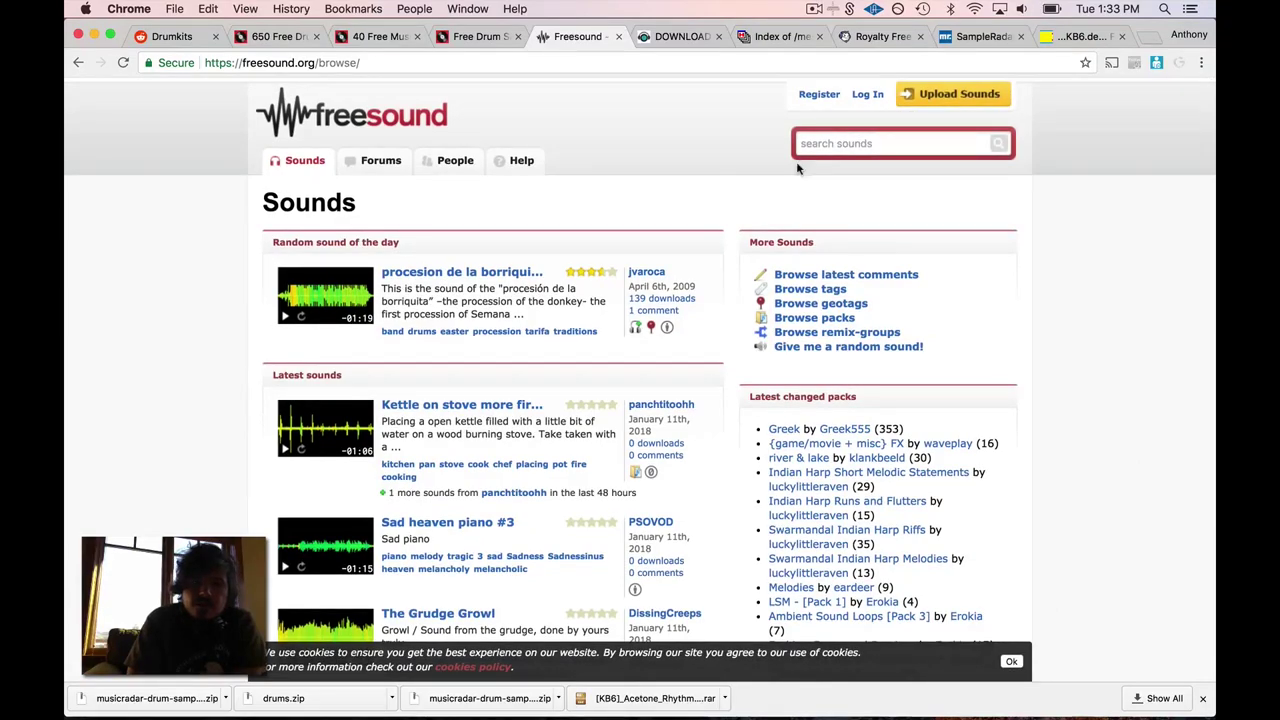
# Step: Return to the Free Drum Samples page in Chrome and scroll through it
pyautogui.click(481, 37)
pyautogui.scroll(2, 730, 287)
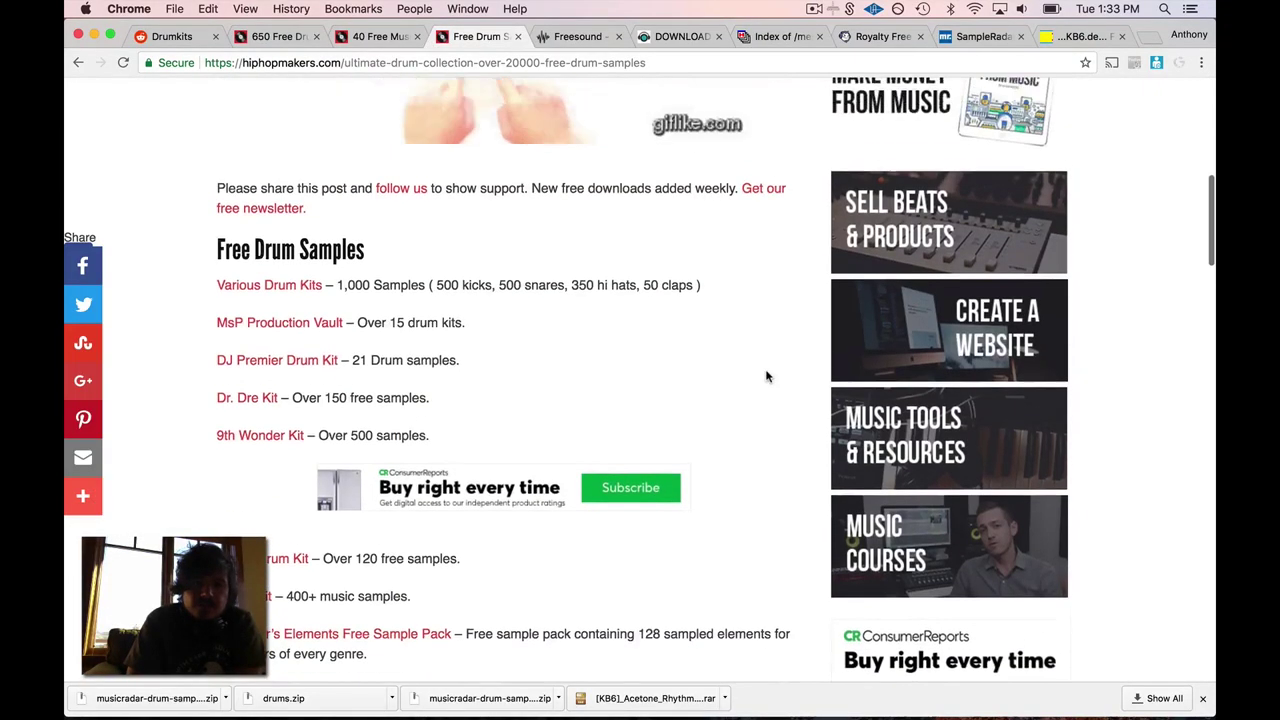
pyautogui.hotkey('ctrl', 'Up')
pyautogui.click(458, 139)
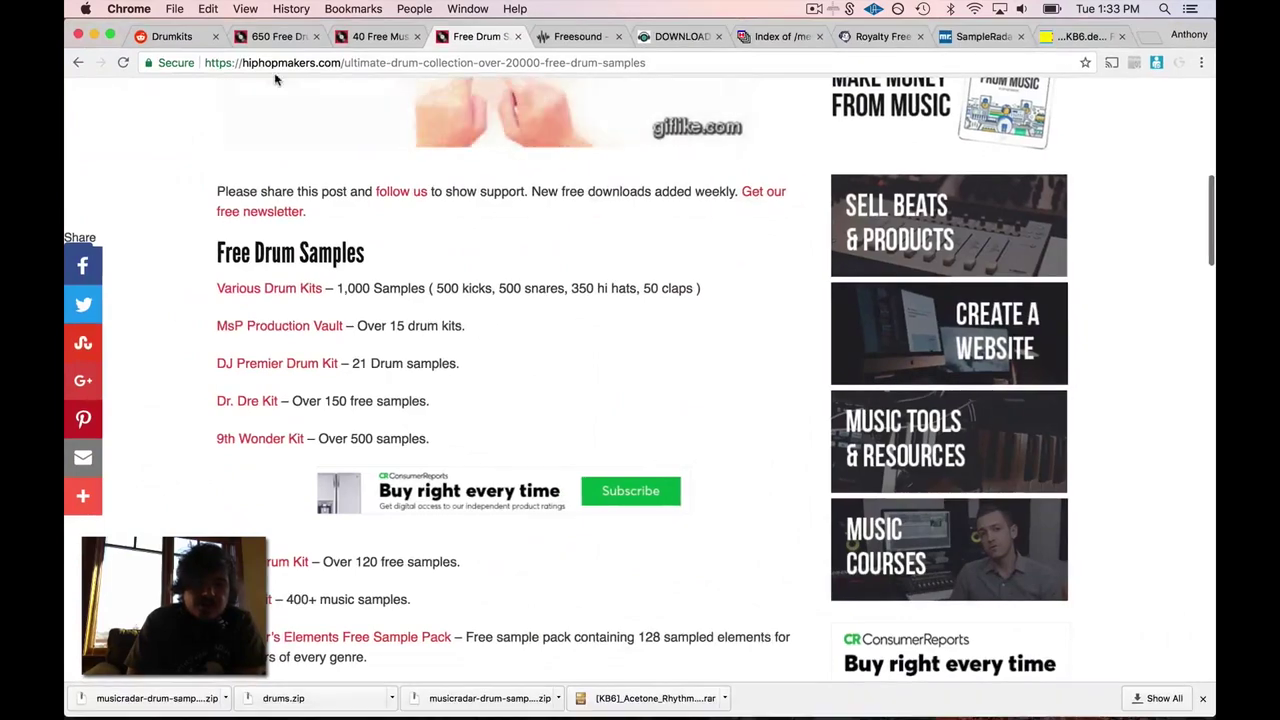
pyautogui.scroll(8, 640, 390)
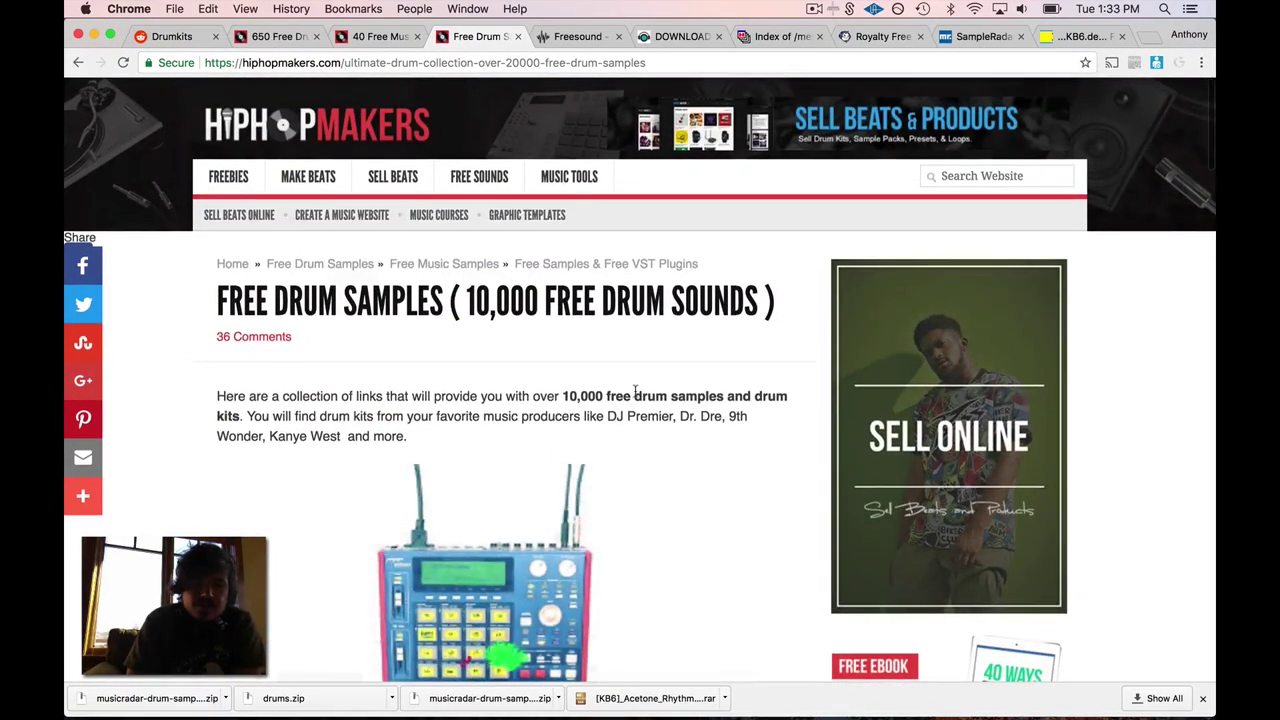
pyautogui.scroll(-15, 700, 330)
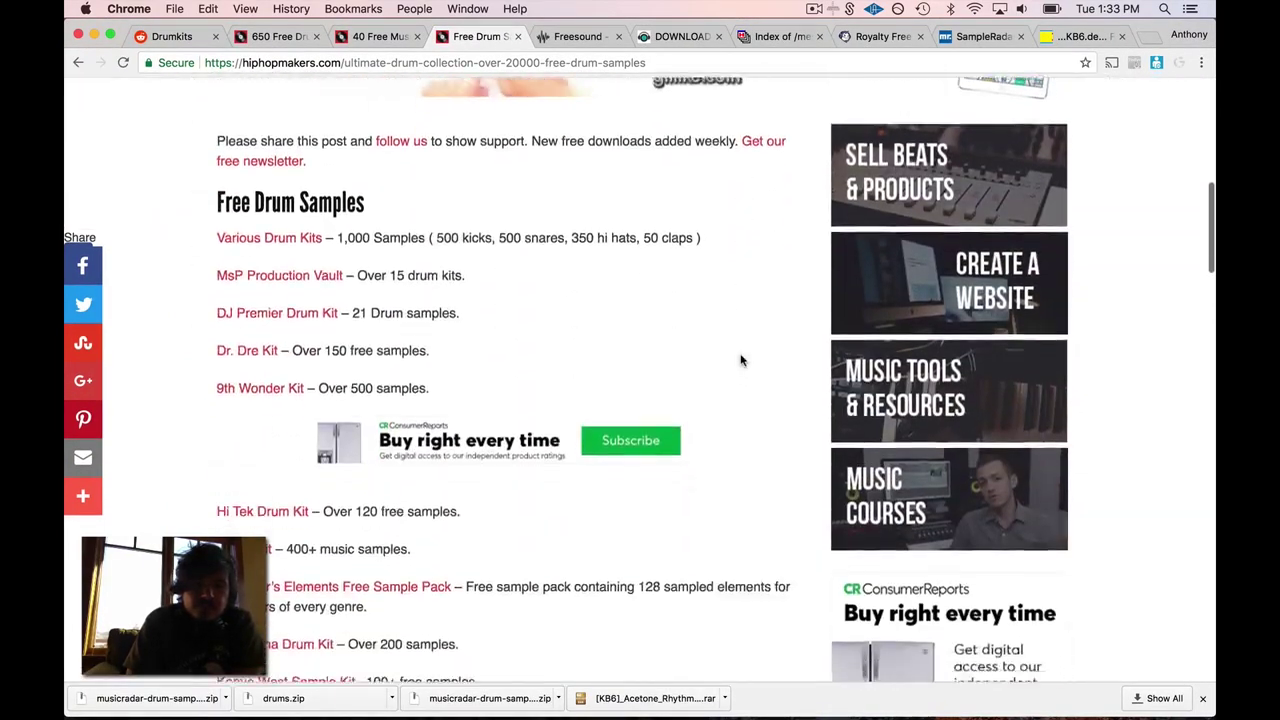
pyautogui.scroll(-2, 741, 360)
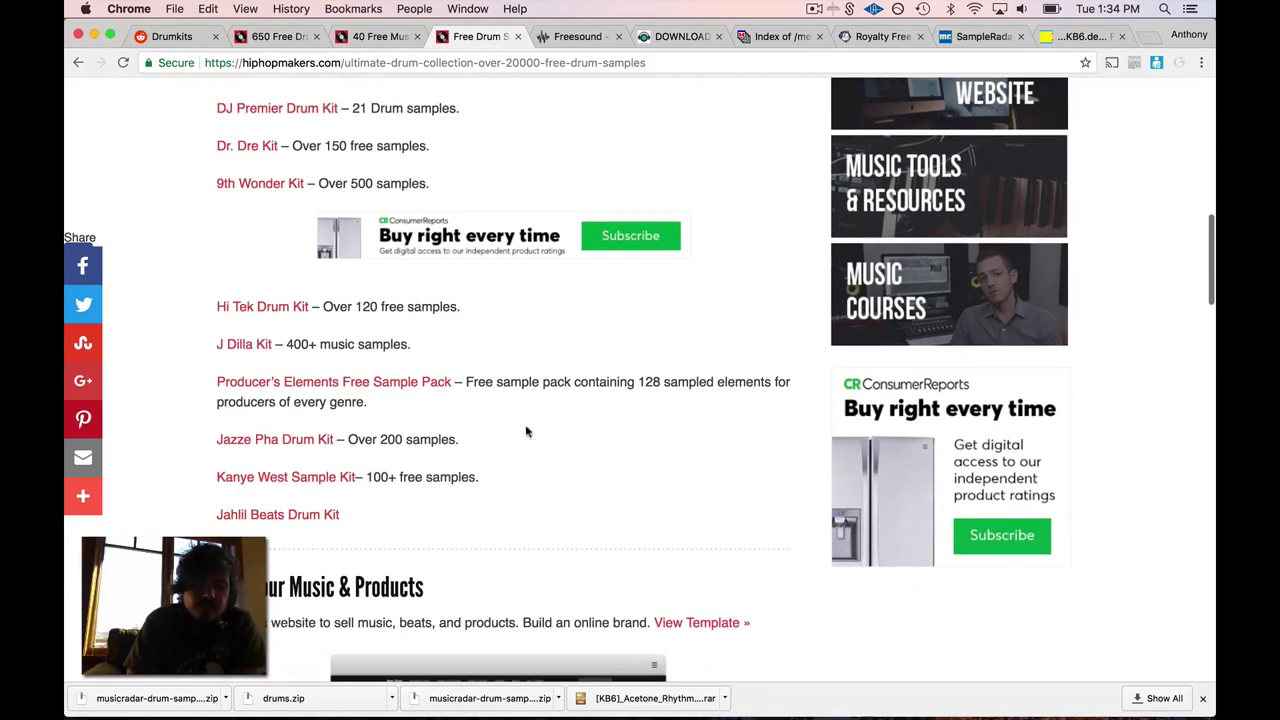
pyautogui.scroll(5, 553, 462)
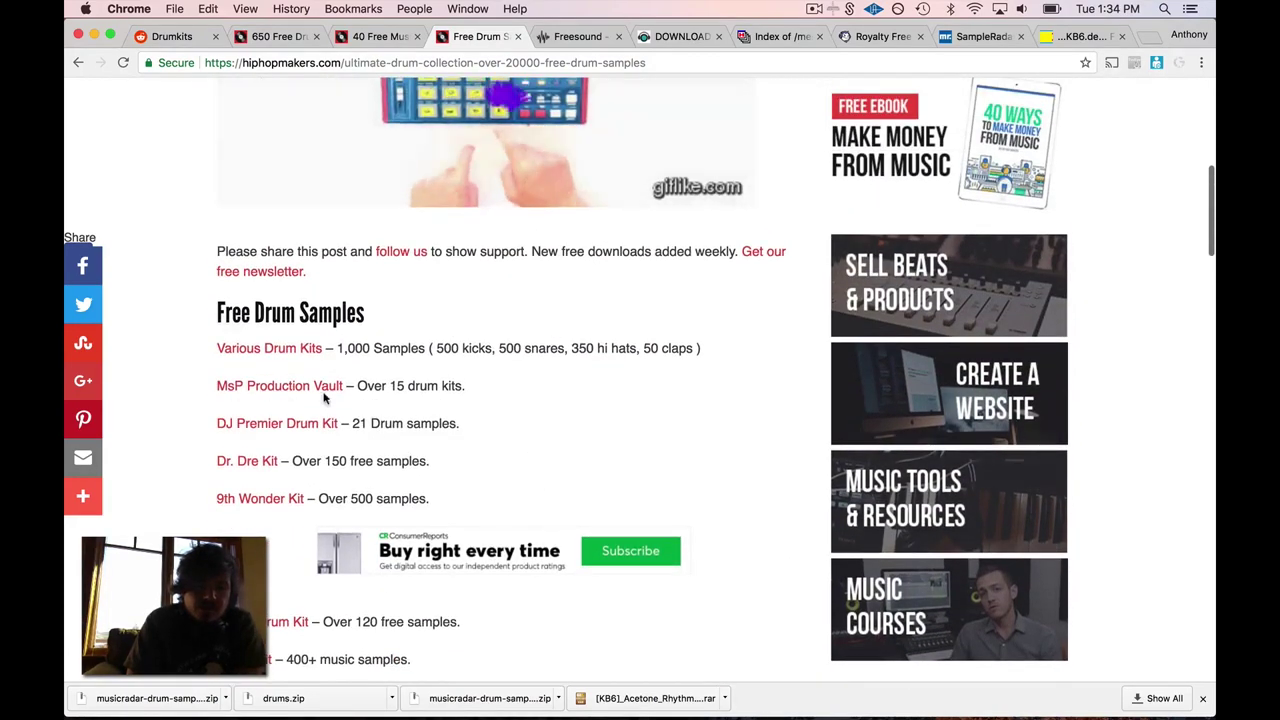
pyautogui.scroll(12, 306, 420)
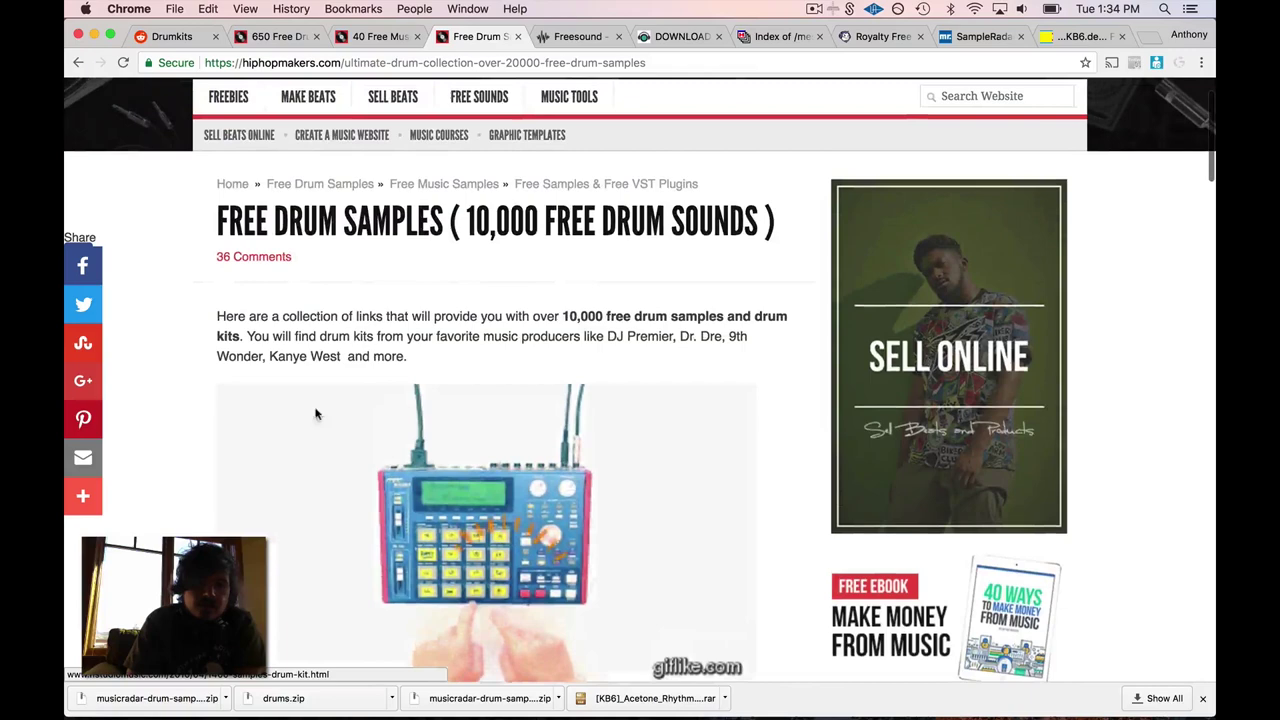
pyautogui.scroll(-7, 760, 480)
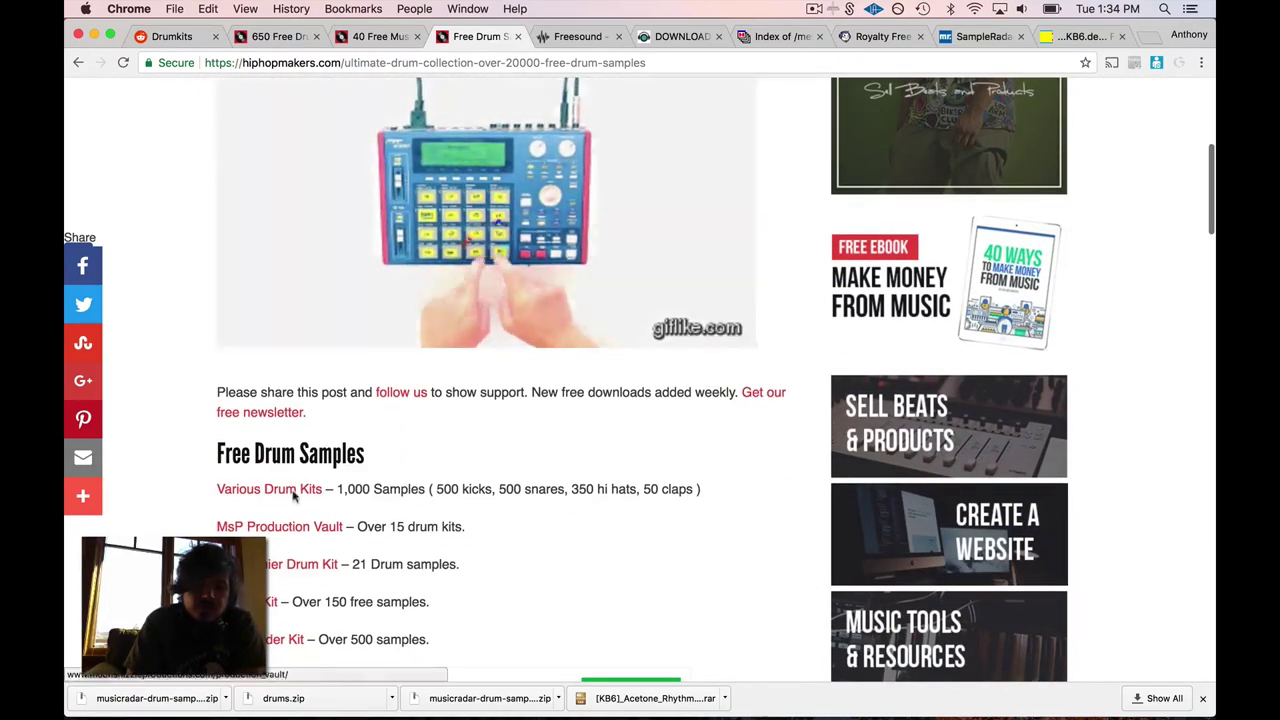
# Step: Browse the 40 Free Music Producer Drum Kits page
pyautogui.click(373, 36)
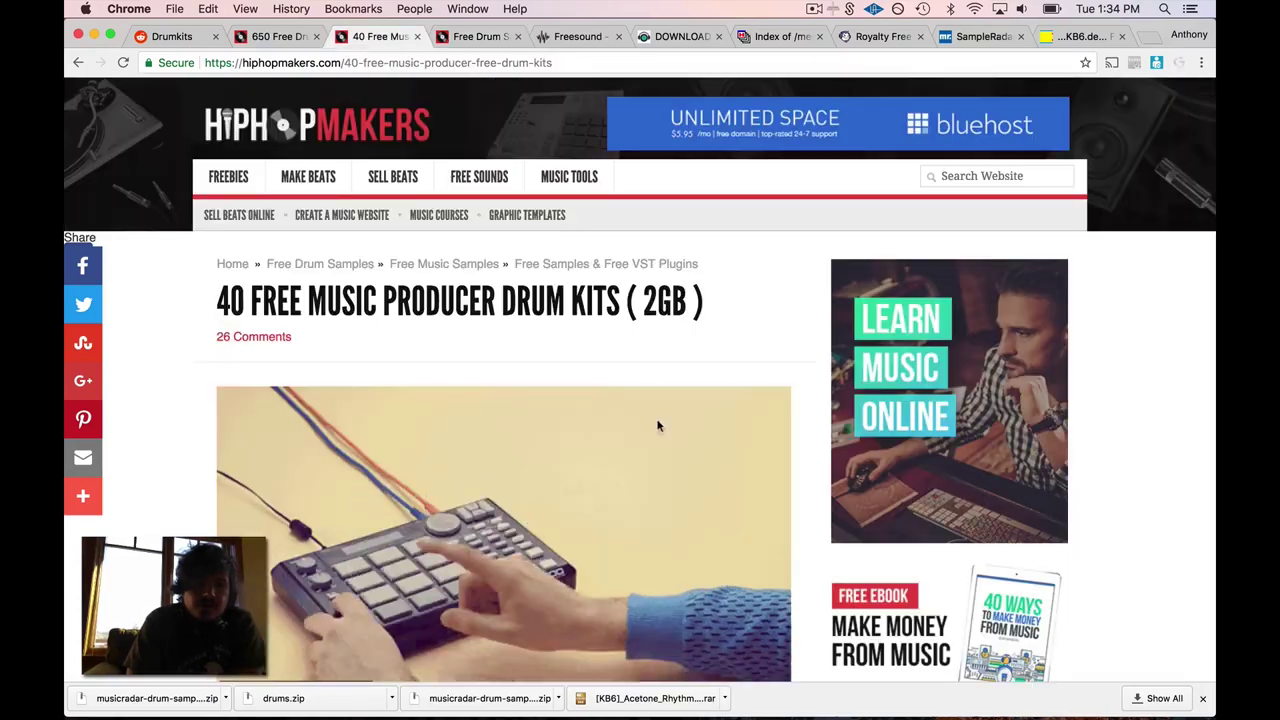
pyautogui.scroll(-2, 822, 385)
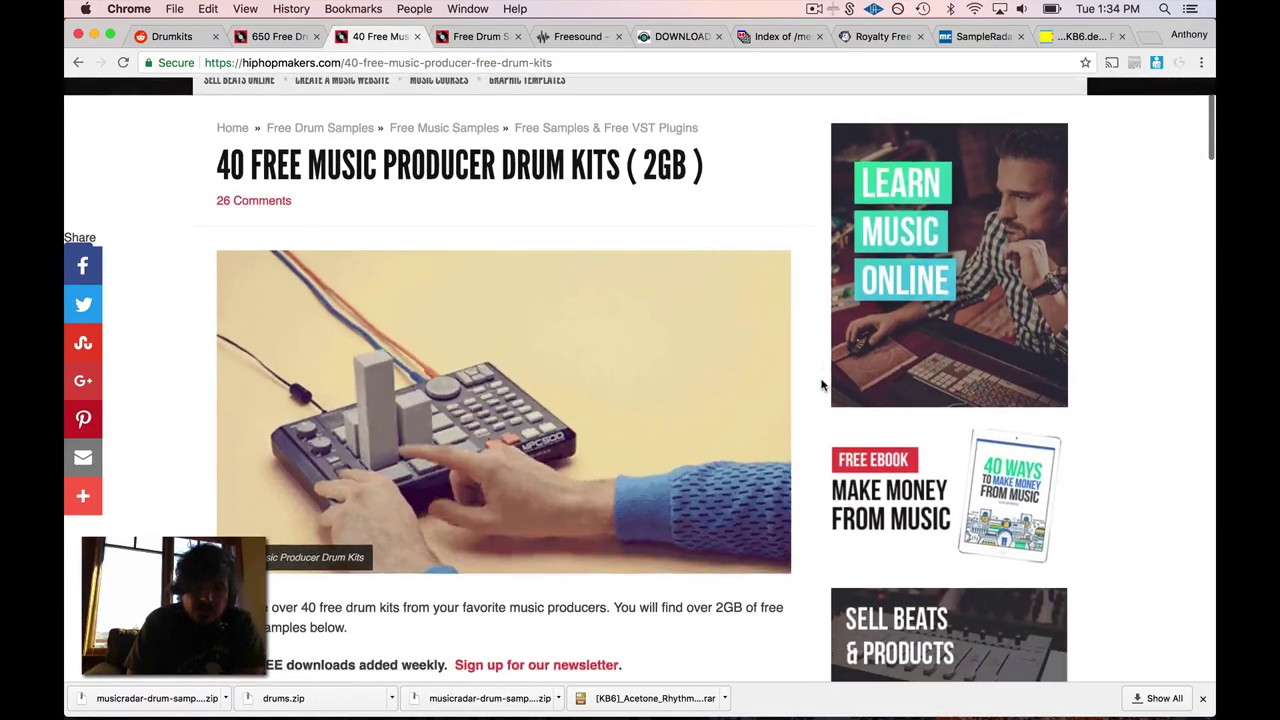
pyautogui.scroll(-5, 822, 385)
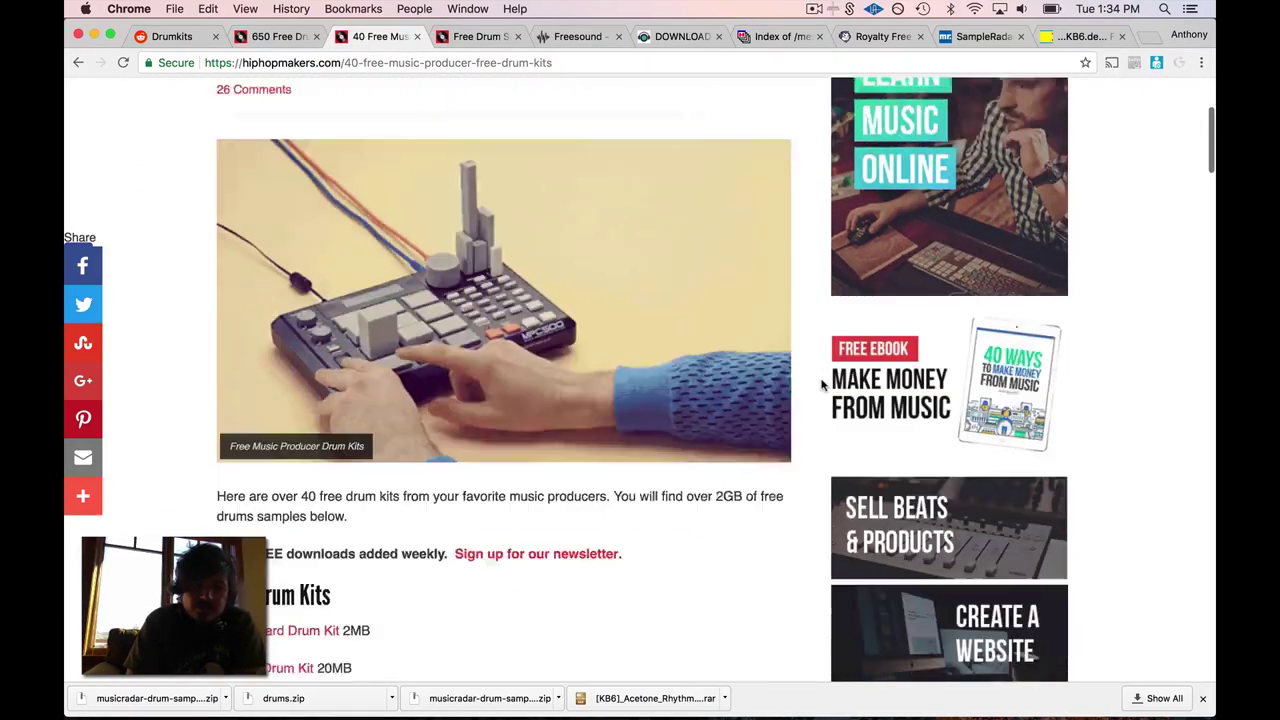
pyautogui.scroll(-1, 822, 385)
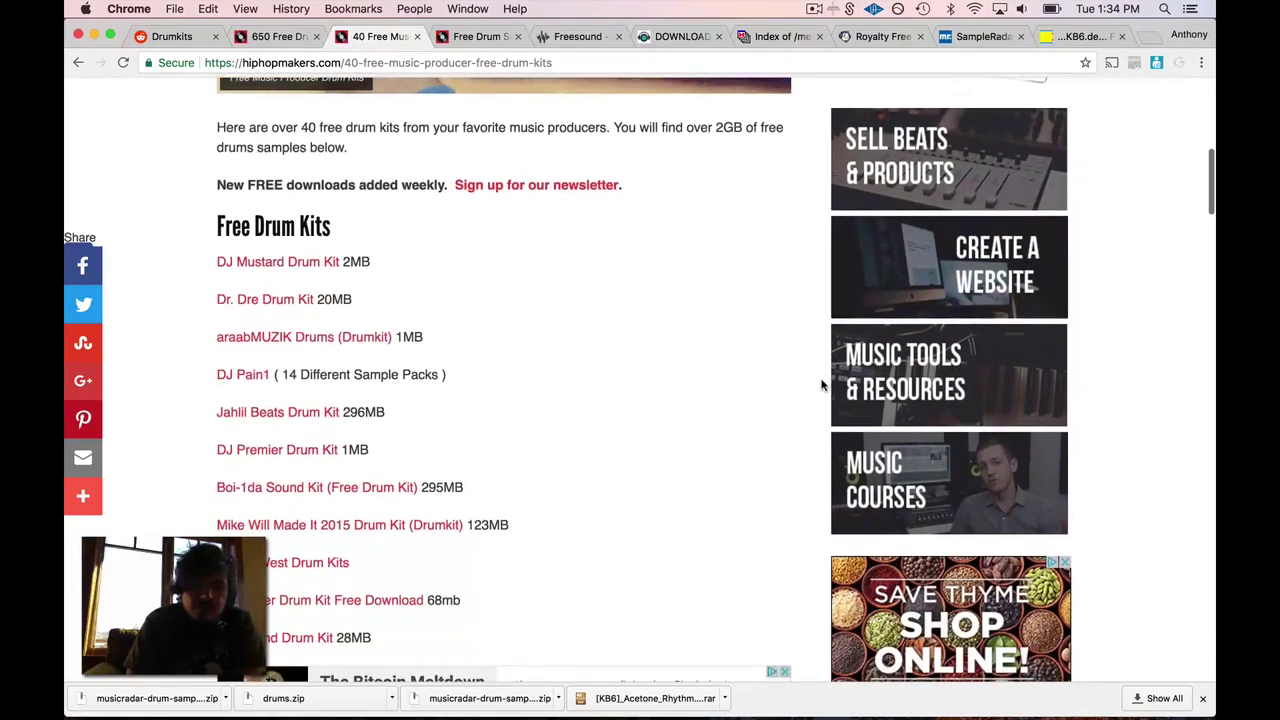
pyautogui.scroll(-4, 822, 385)
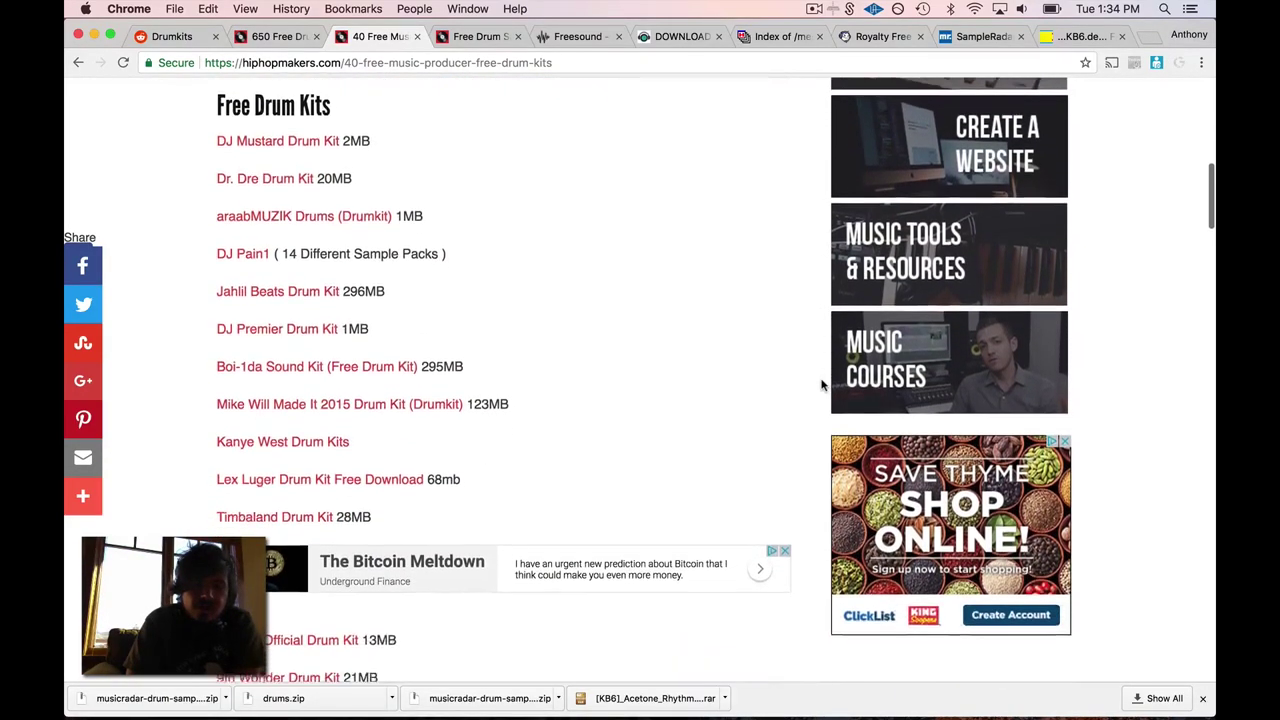
pyautogui.scroll(-6, 822, 385)
pyautogui.scroll(15, 822, 385)
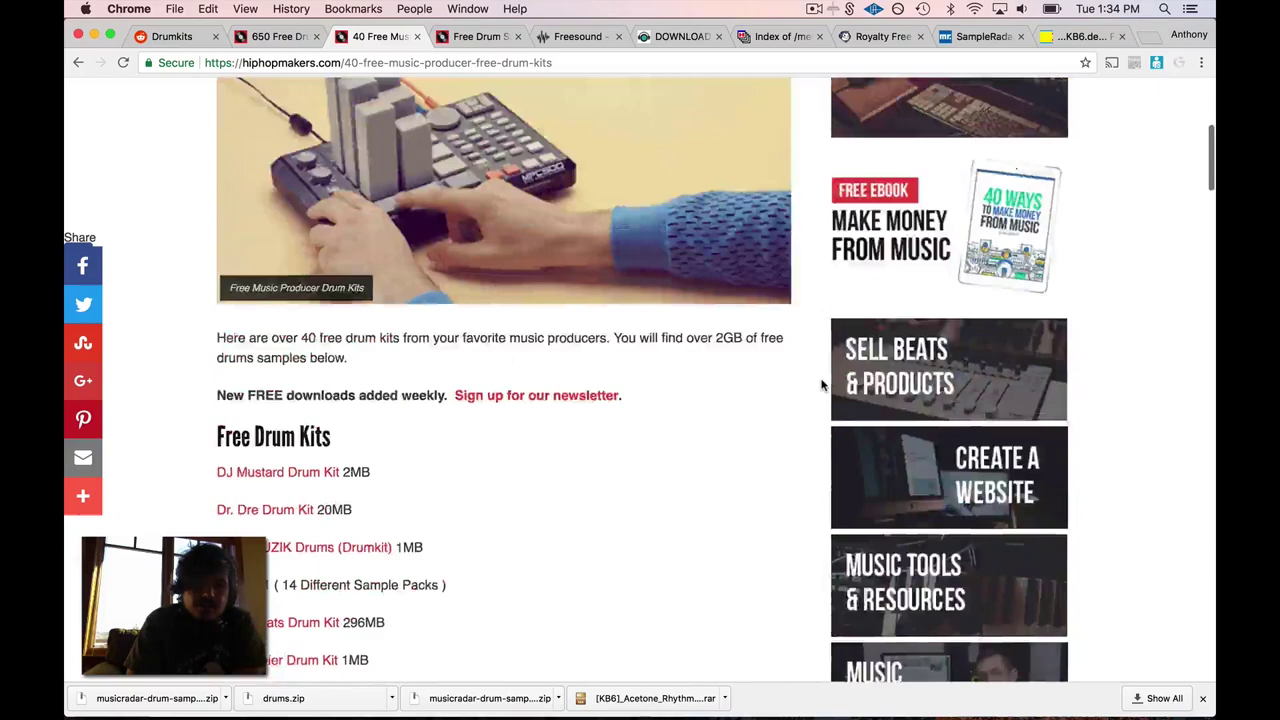
# Step: Open the 650 Free Drum Samples post, scroll to its Free Drum Kits list and back up
pyautogui.click(271, 40)
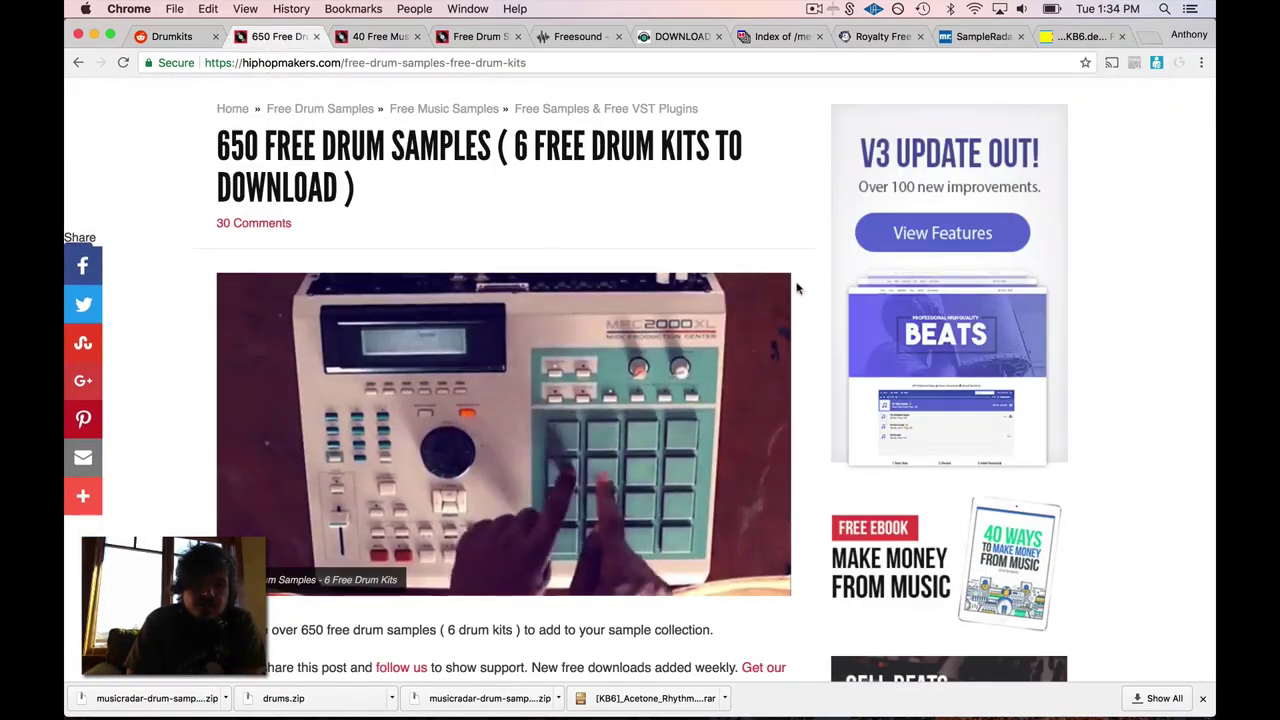
pyautogui.scroll(-12, 797, 290)
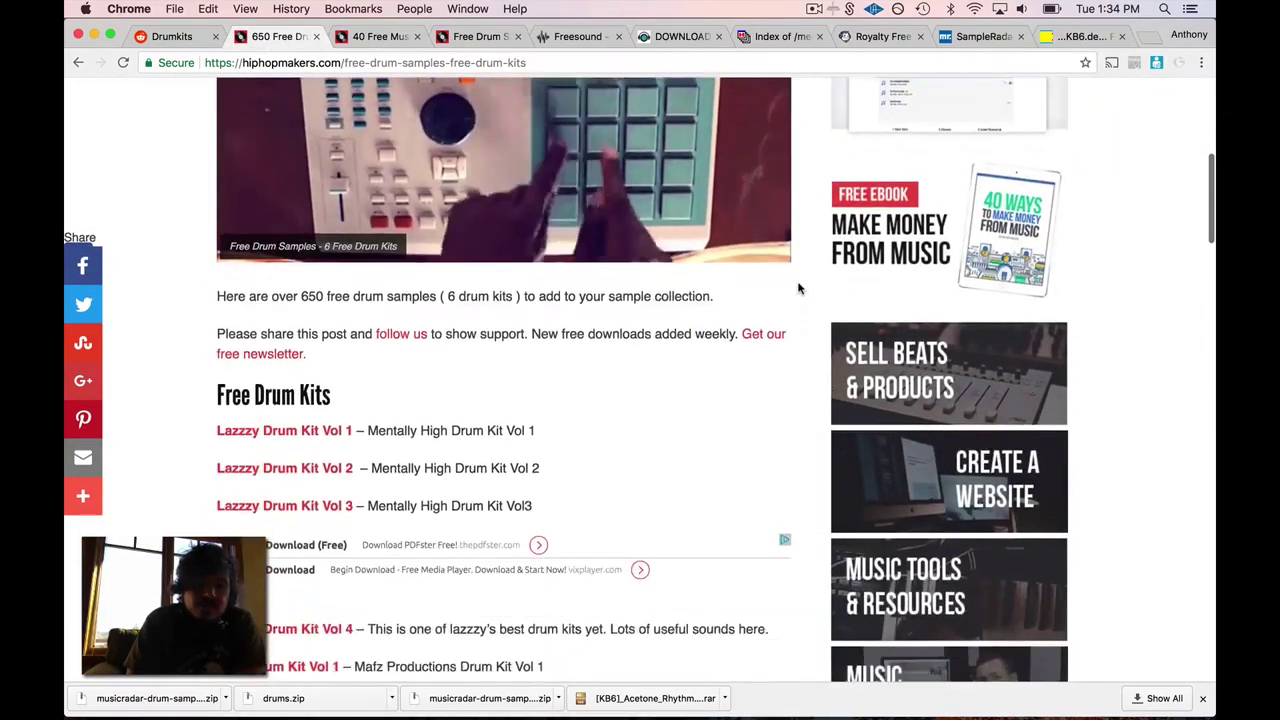
pyautogui.scroll(-1, 798, 289)
pyautogui.scroll(8, 798, 289)
pyautogui.scroll(-9, 798, 289)
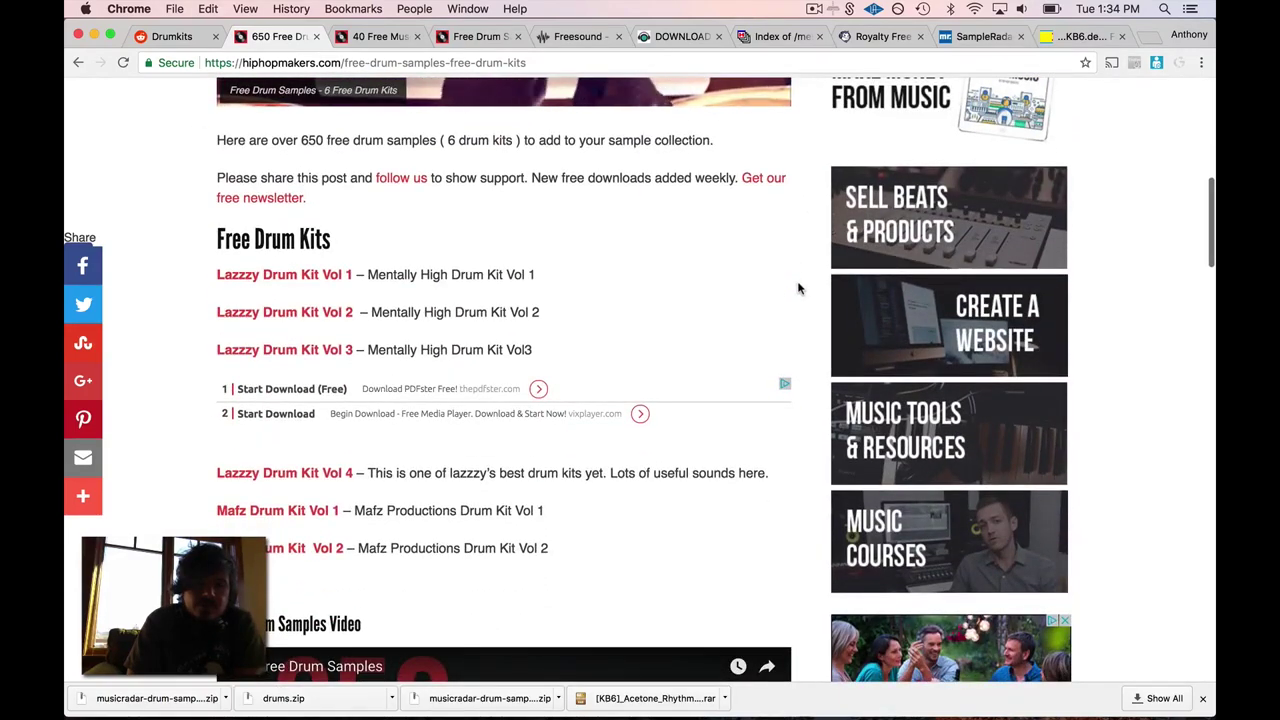
pyautogui.scroll(12, 798, 289)
pyautogui.scroll(2, 798, 289)
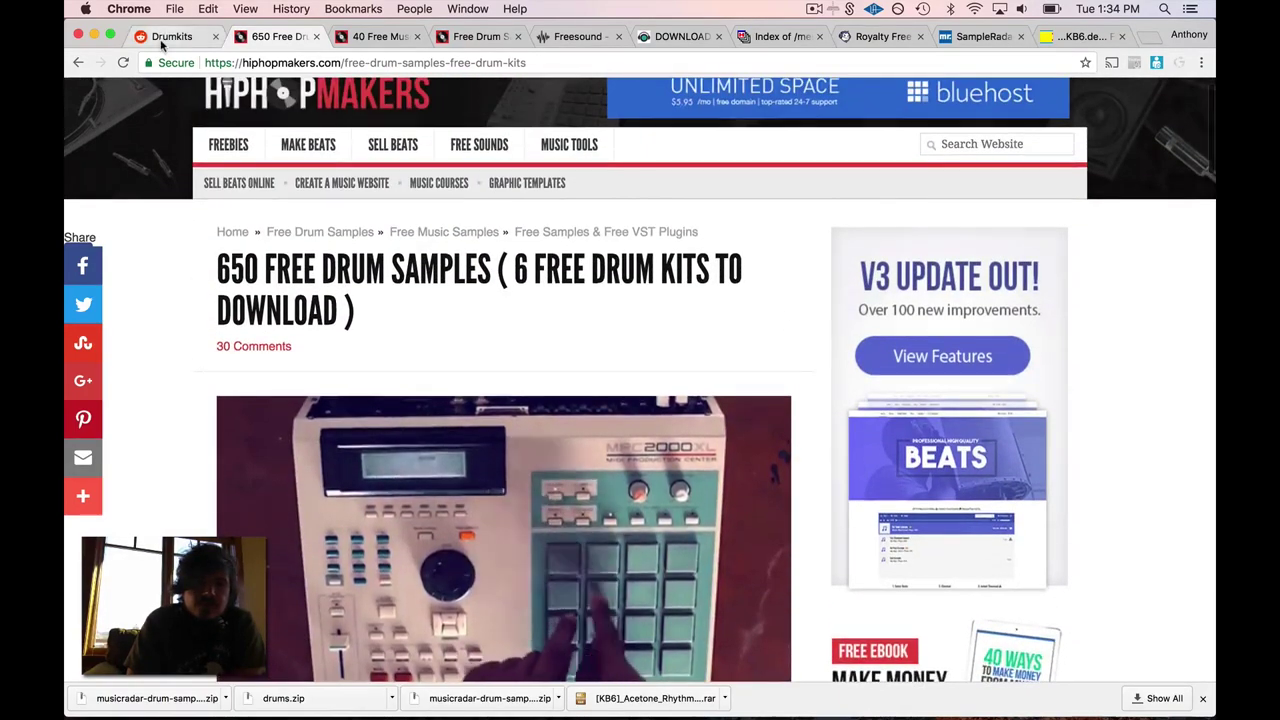
# Step: Scroll through the r/Drumkits posts, then show the desktop with musicradar-drum-samples.zip
pyautogui.click(175, 36)
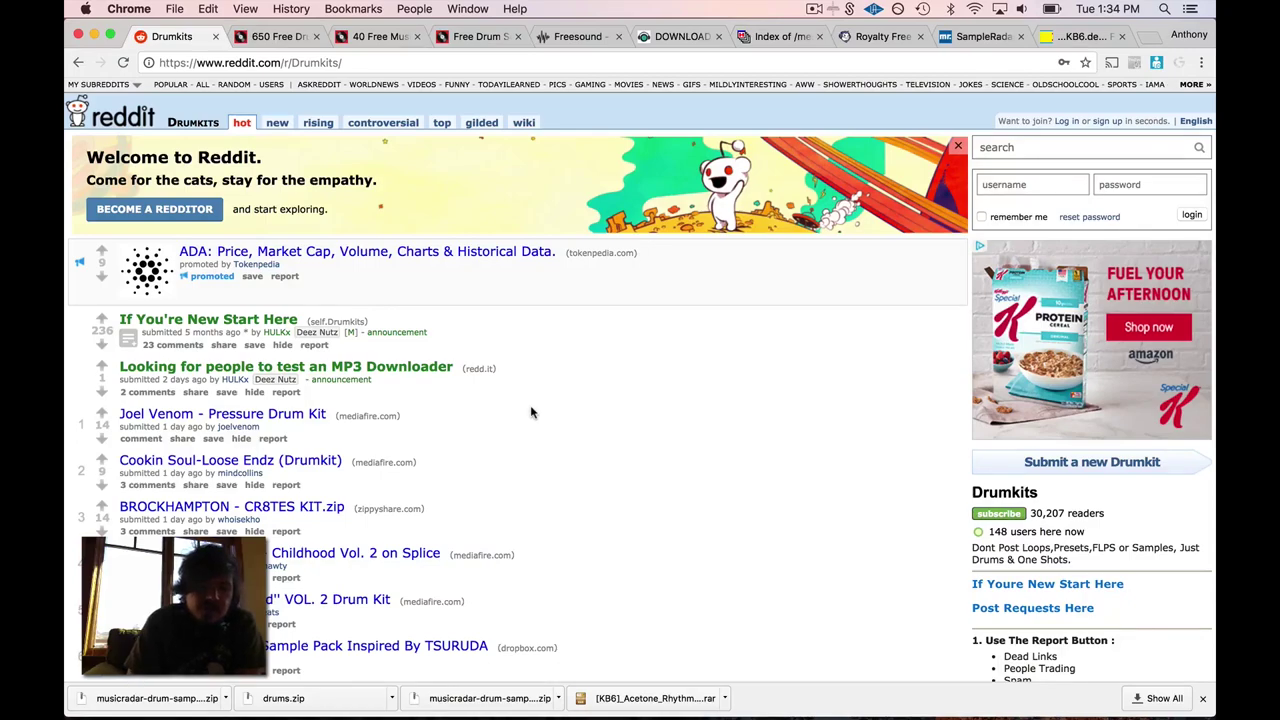
pyautogui.scroll(-5, 531, 412)
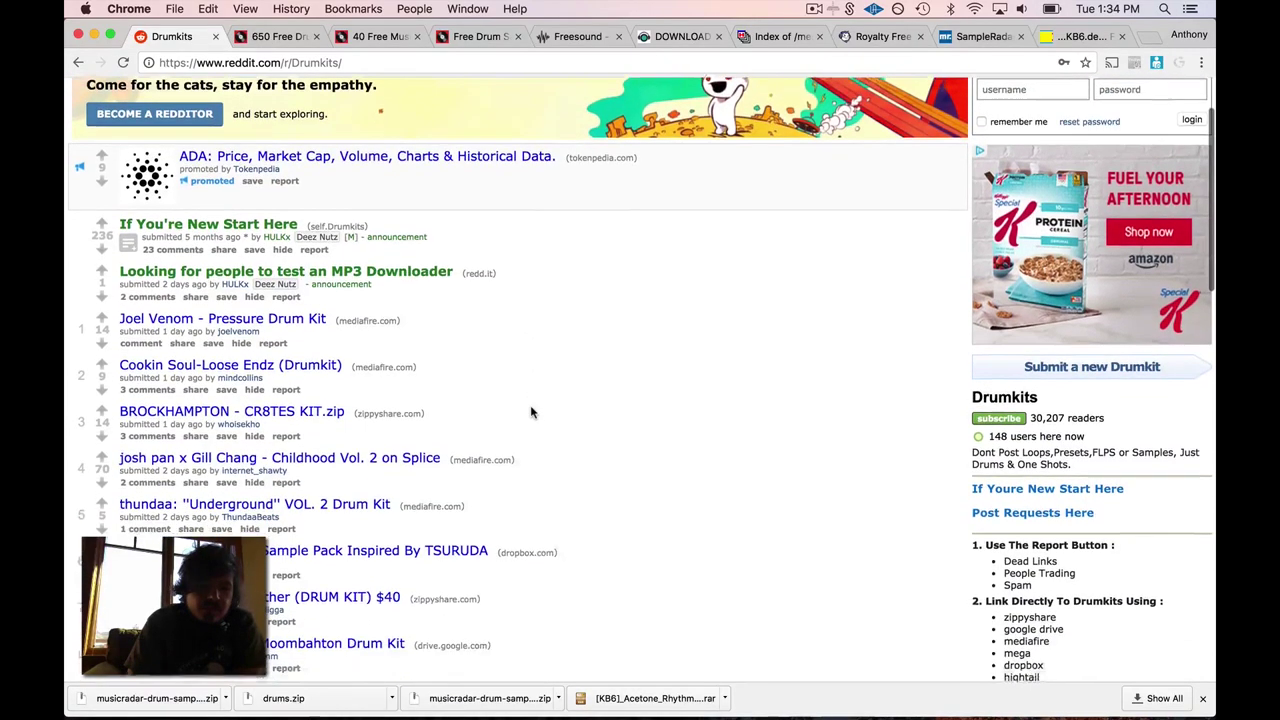
pyautogui.scroll(-3, 531, 410)
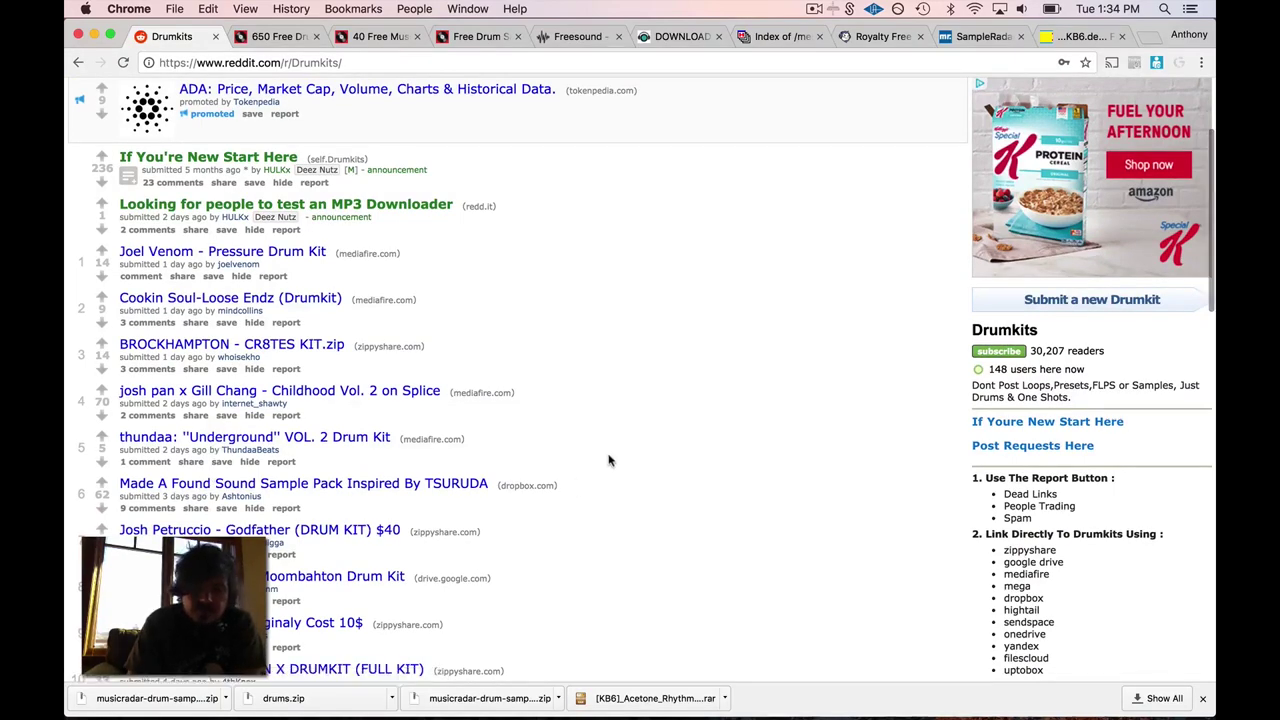
pyautogui.scroll(-10, 608, 460)
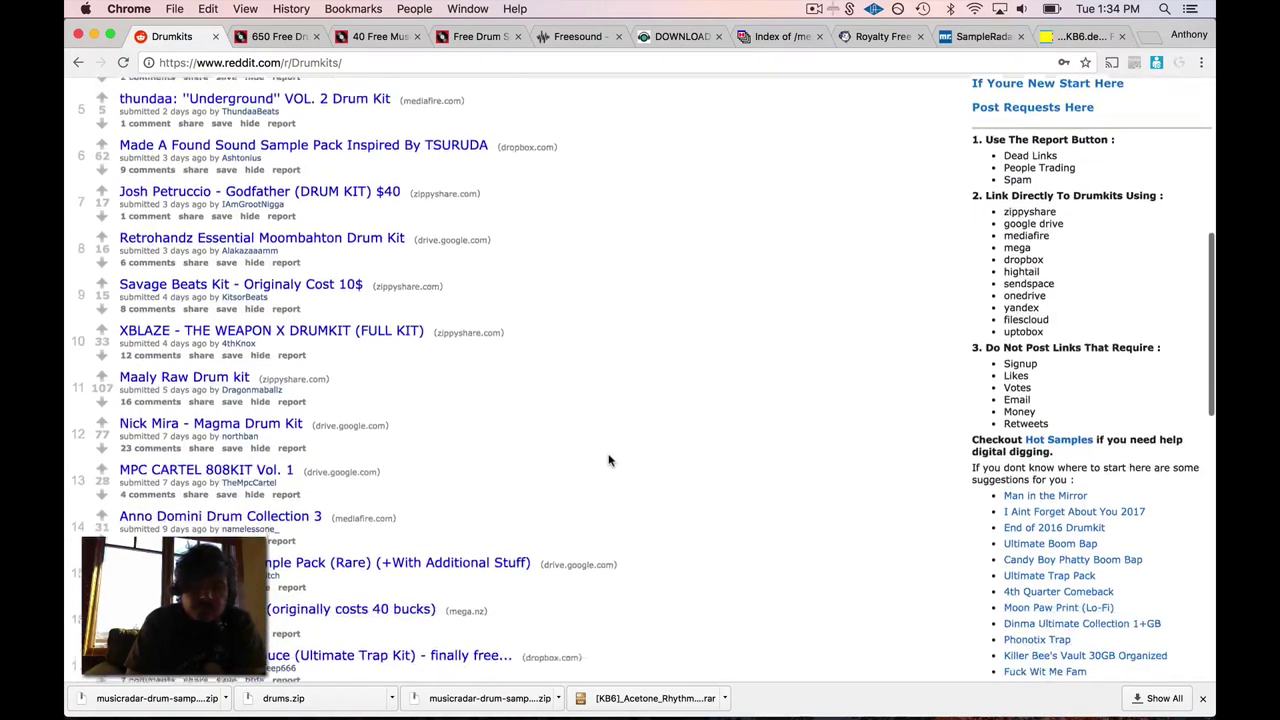
pyautogui.scroll(-2, 608, 460)
pyautogui.scroll(1, 608, 460)
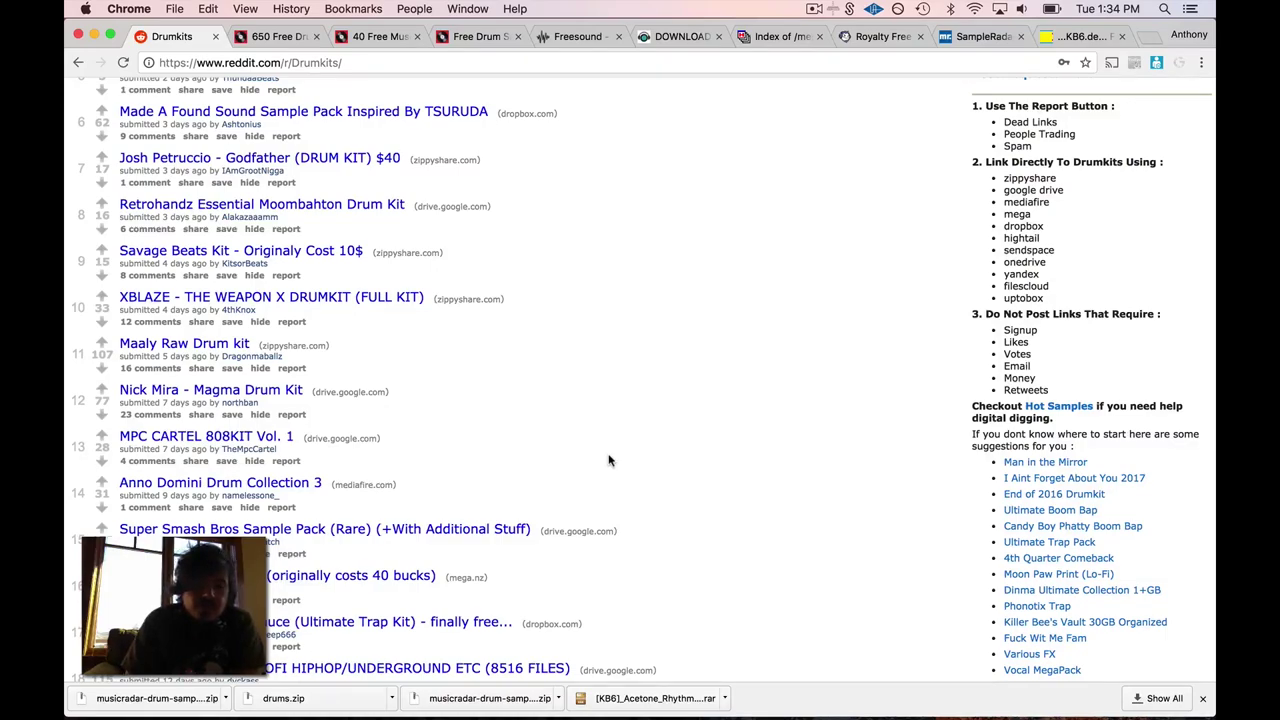
pyautogui.scroll(-5, 608, 460)
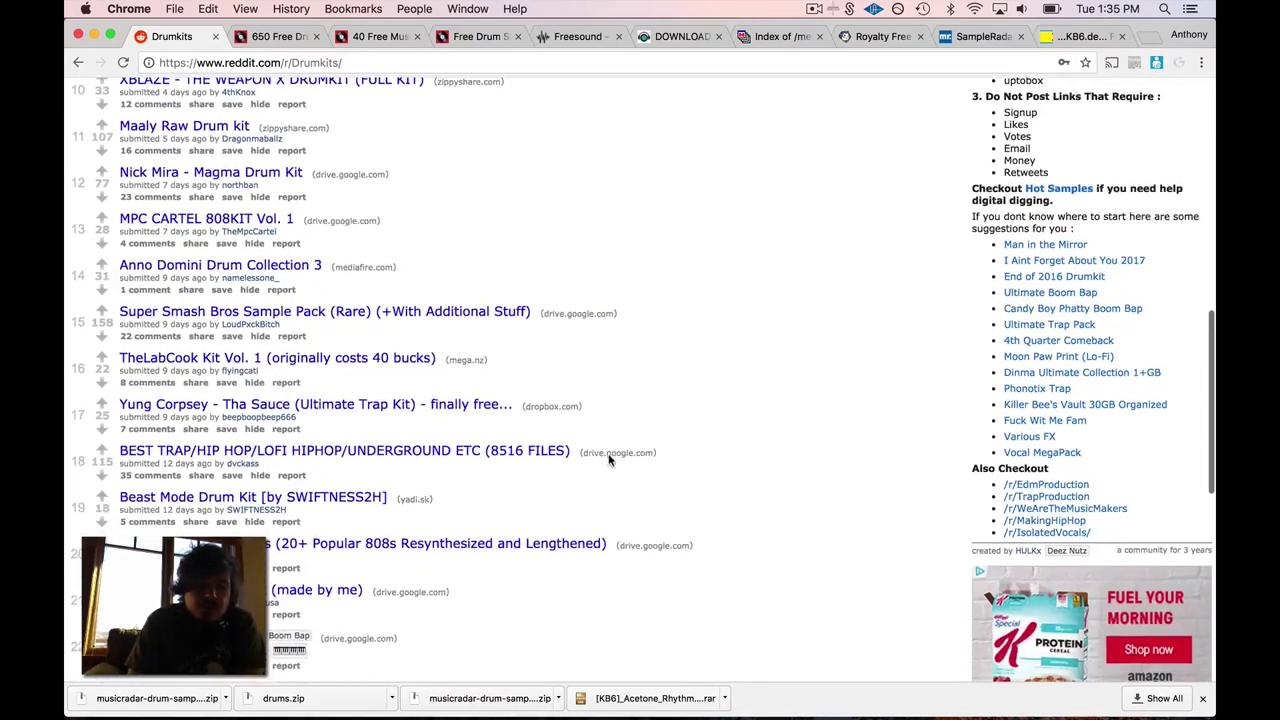
pyautogui.scroll(10, 682, 415)
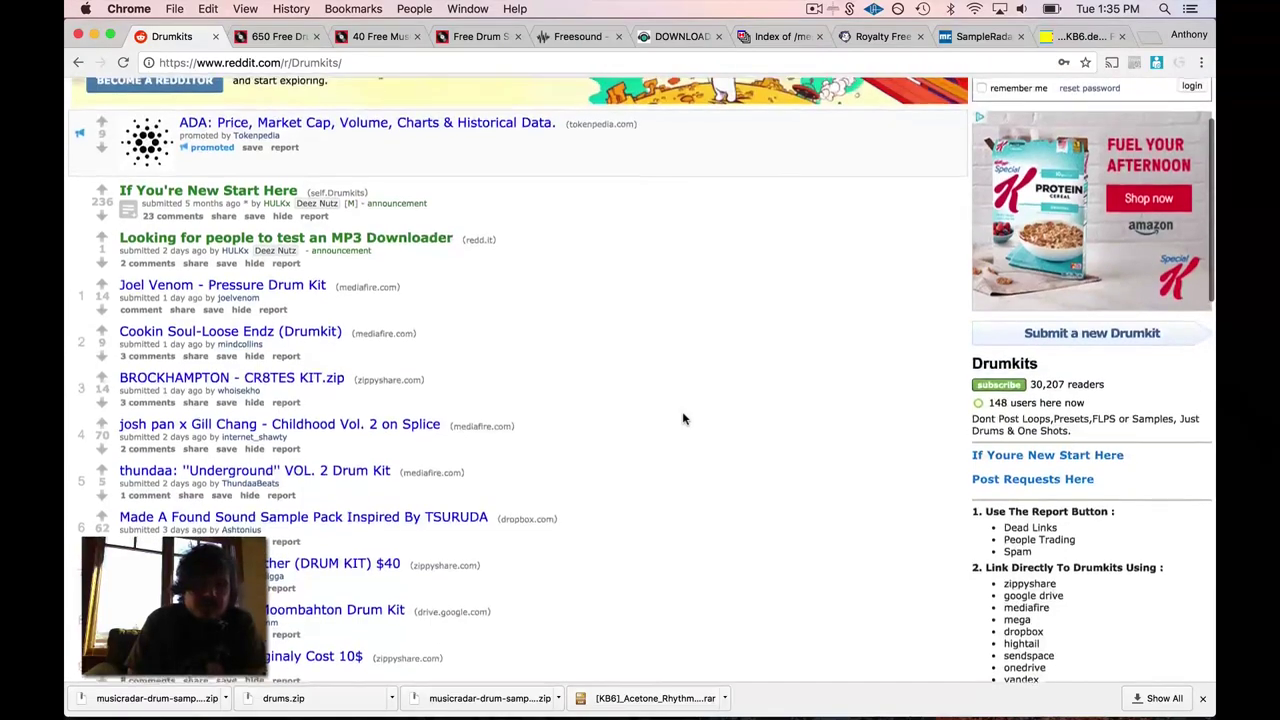
pyautogui.scroll(-10, 683, 418)
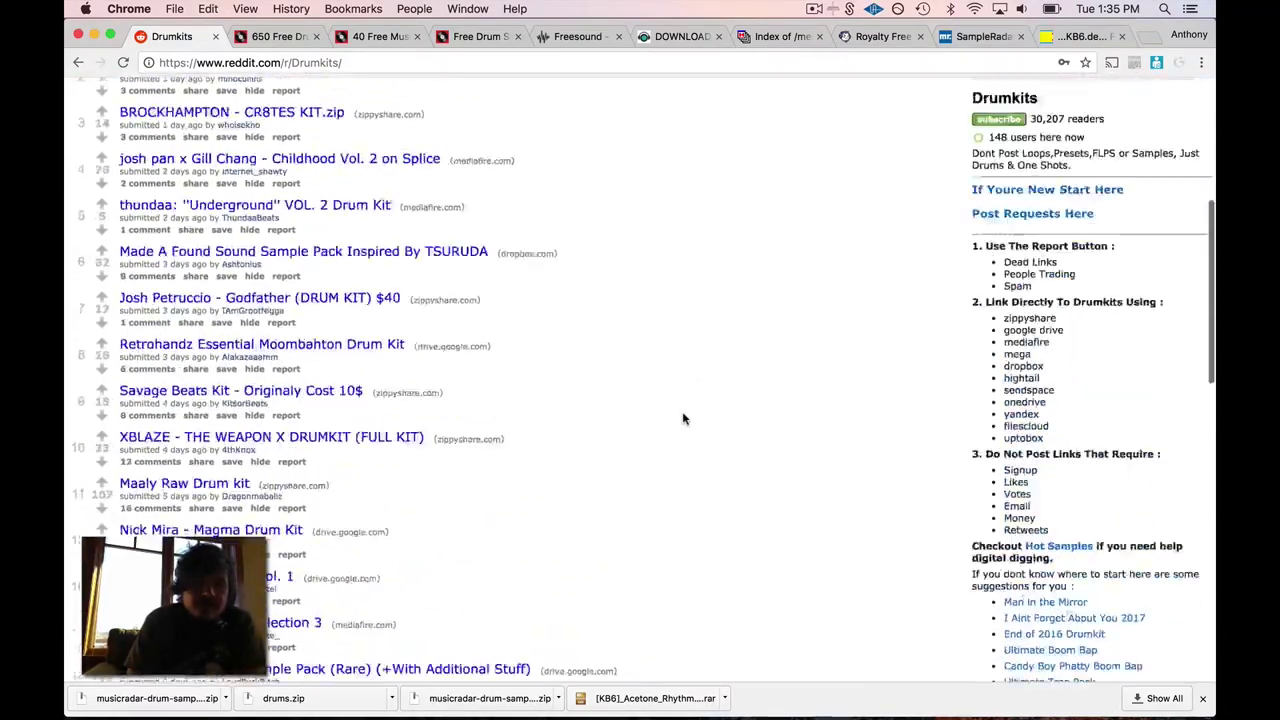
pyautogui.scroll(10, 683, 418)
pyautogui.scroll(-15, 682, 418)
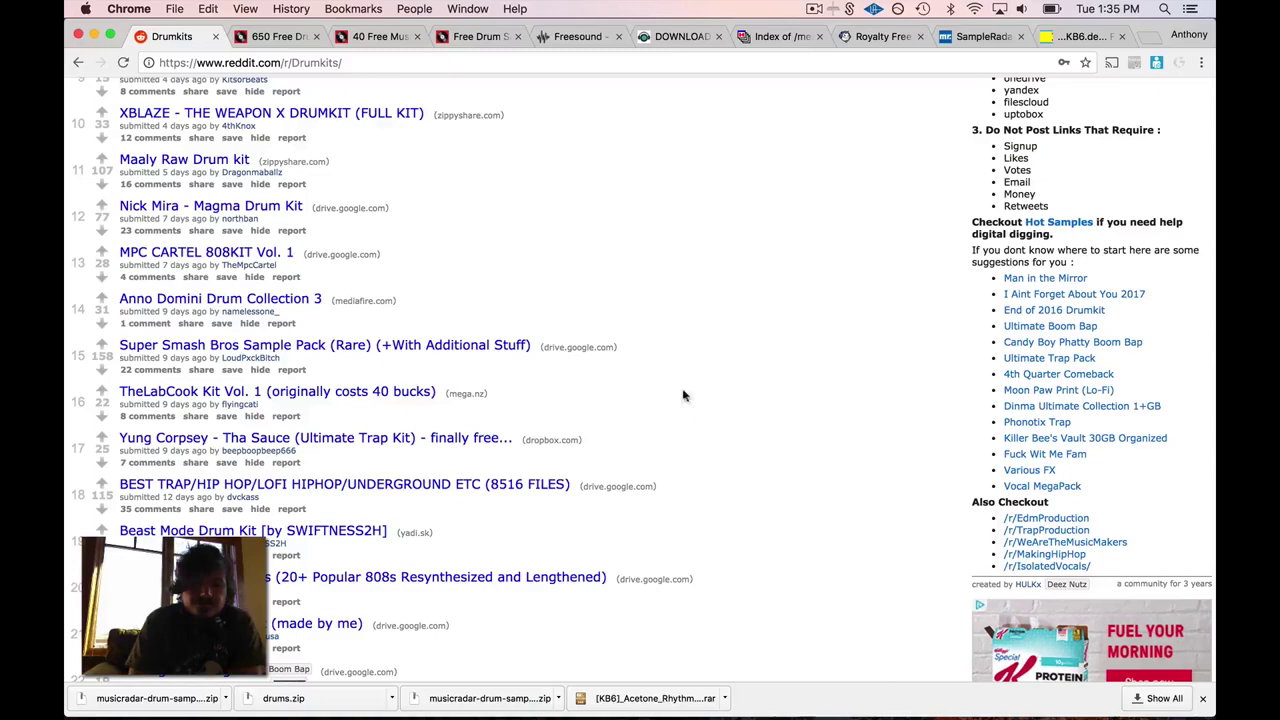
pyautogui.press('F11')
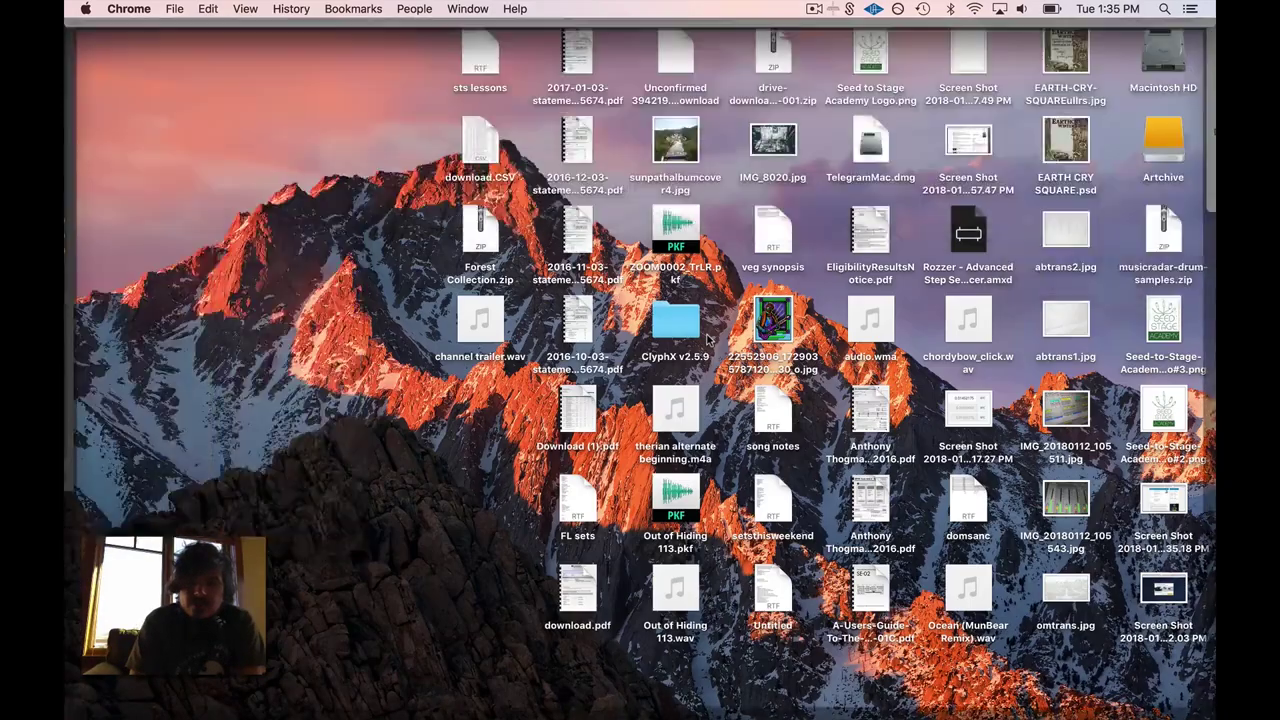
# Step: Unzip musicradar-drum-samples.zip and inspect its Assorted Hits, Drum Kits and Rex Loops folders
pyautogui.doubleClick(1162, 236)
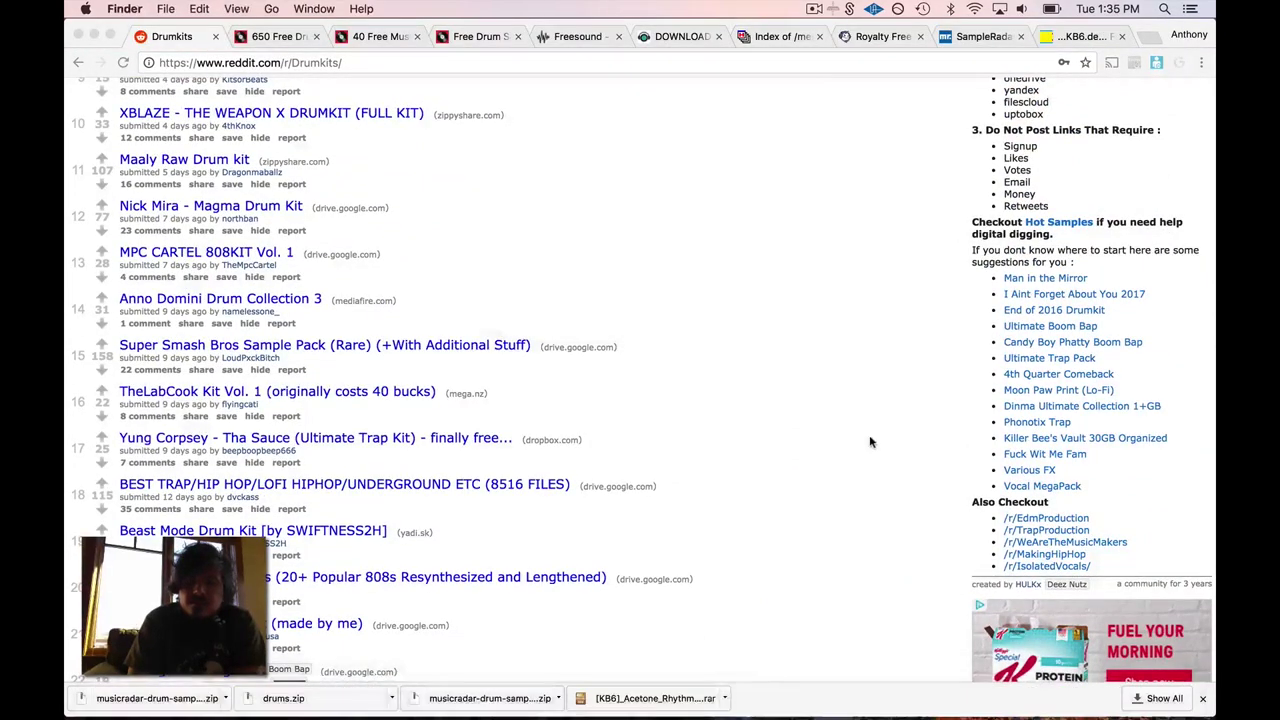
pyautogui.press('F11')
pyautogui.doubleClick(1165, 238)
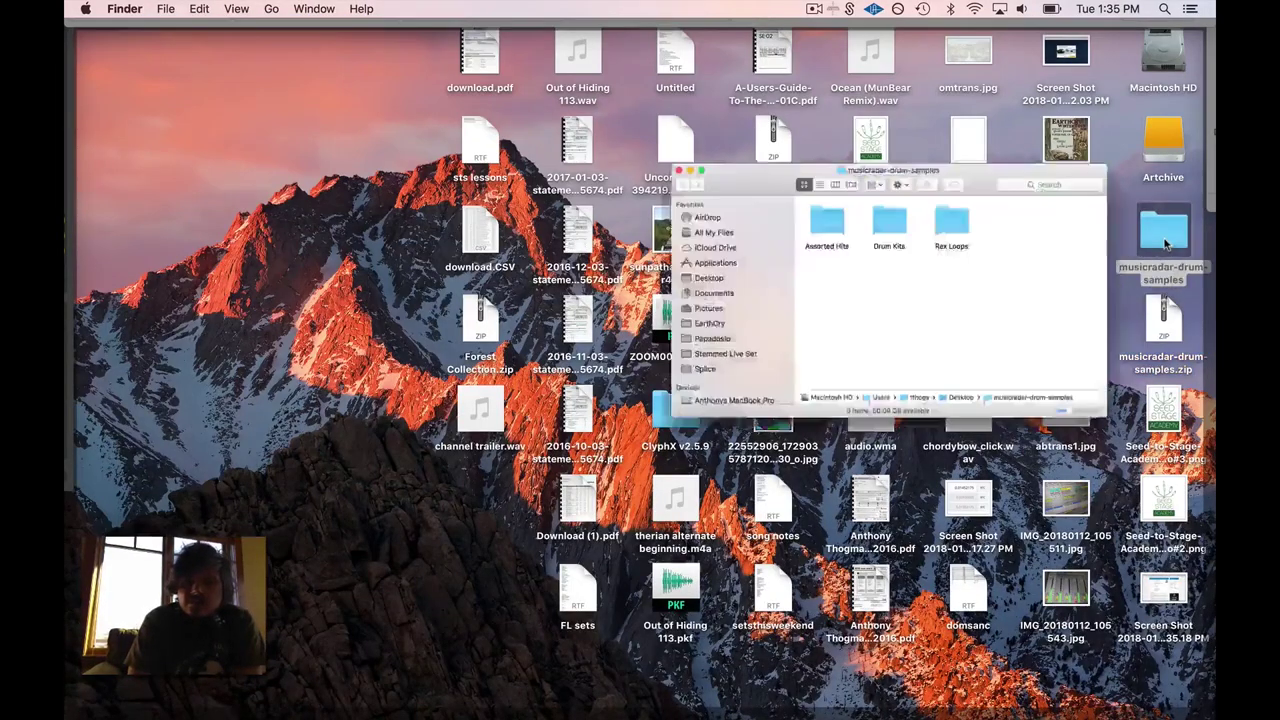
pyautogui.doubleClick(674, 222)
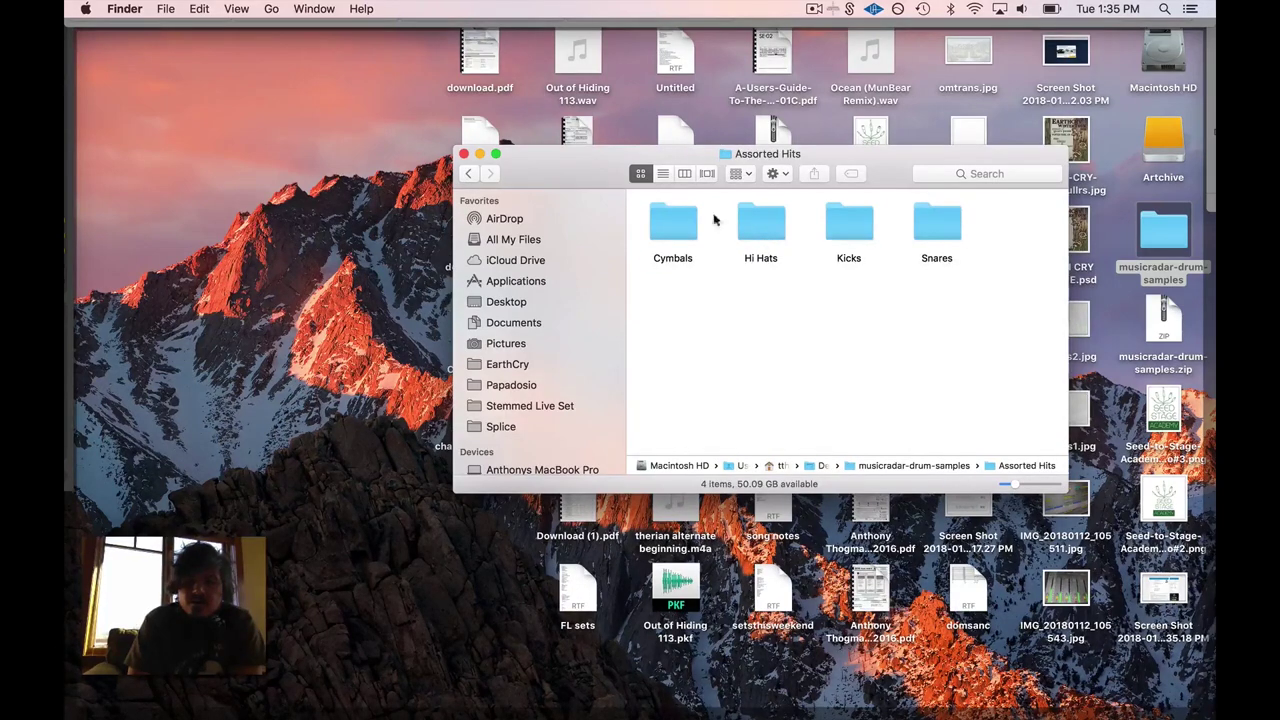
pyautogui.click(465, 174)
pyautogui.doubleClick(756, 216)
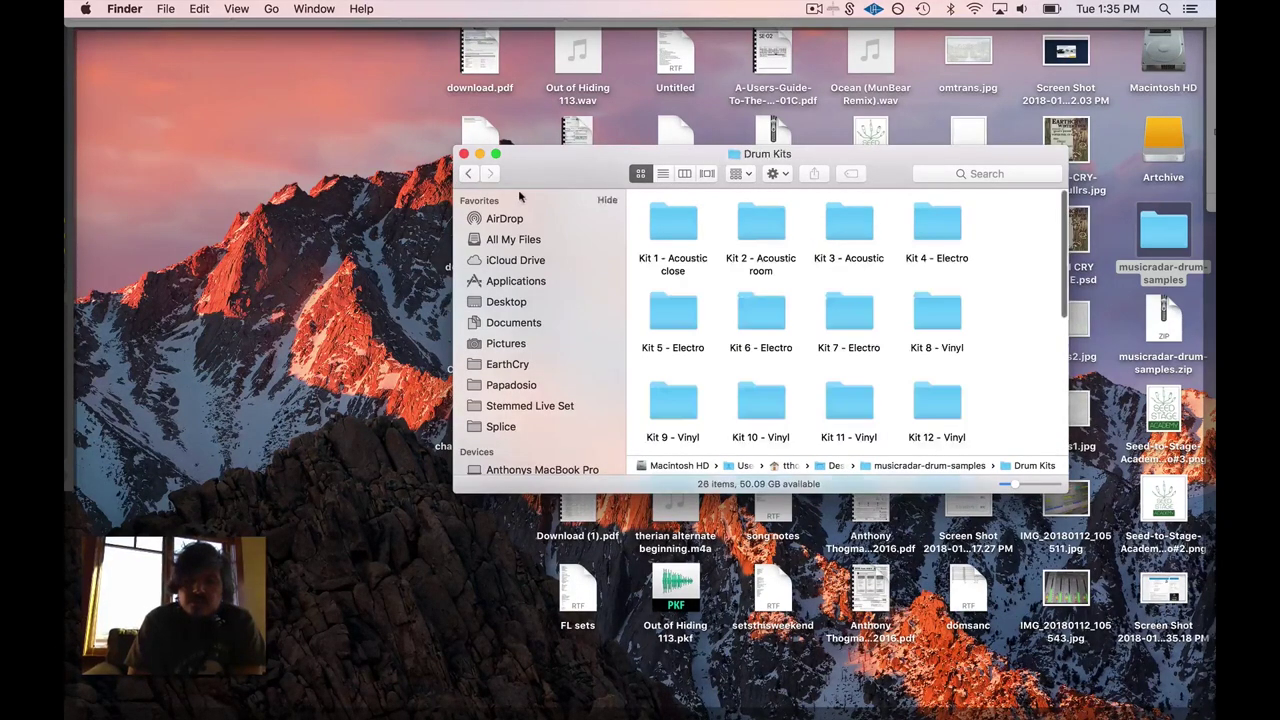
pyautogui.click(472, 175)
pyautogui.doubleClick(841, 222)
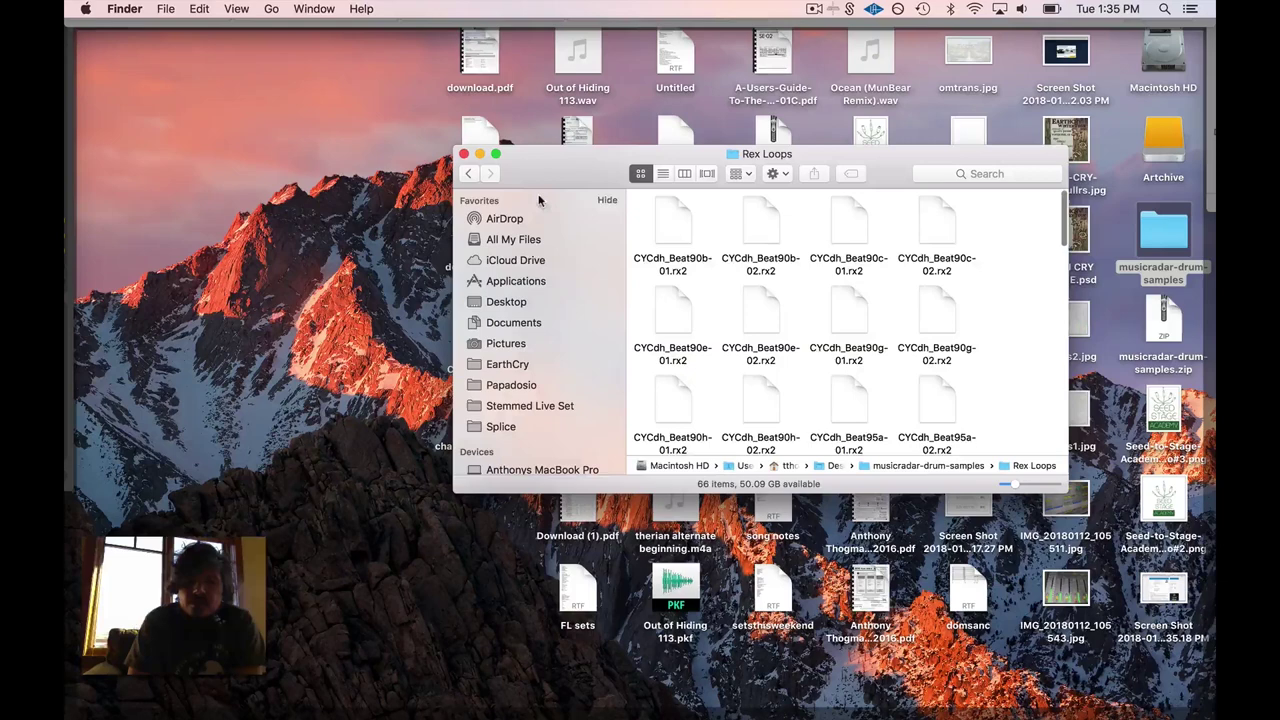
pyautogui.click(469, 175)
# Step: Move the Rex Loops folder to the Trash and check the Cymbals wav files in Assorted Hits
pyautogui.moveTo(848, 222); pyautogui.dragTo(1163, 697)
pyautogui.doubleClick(671, 223)
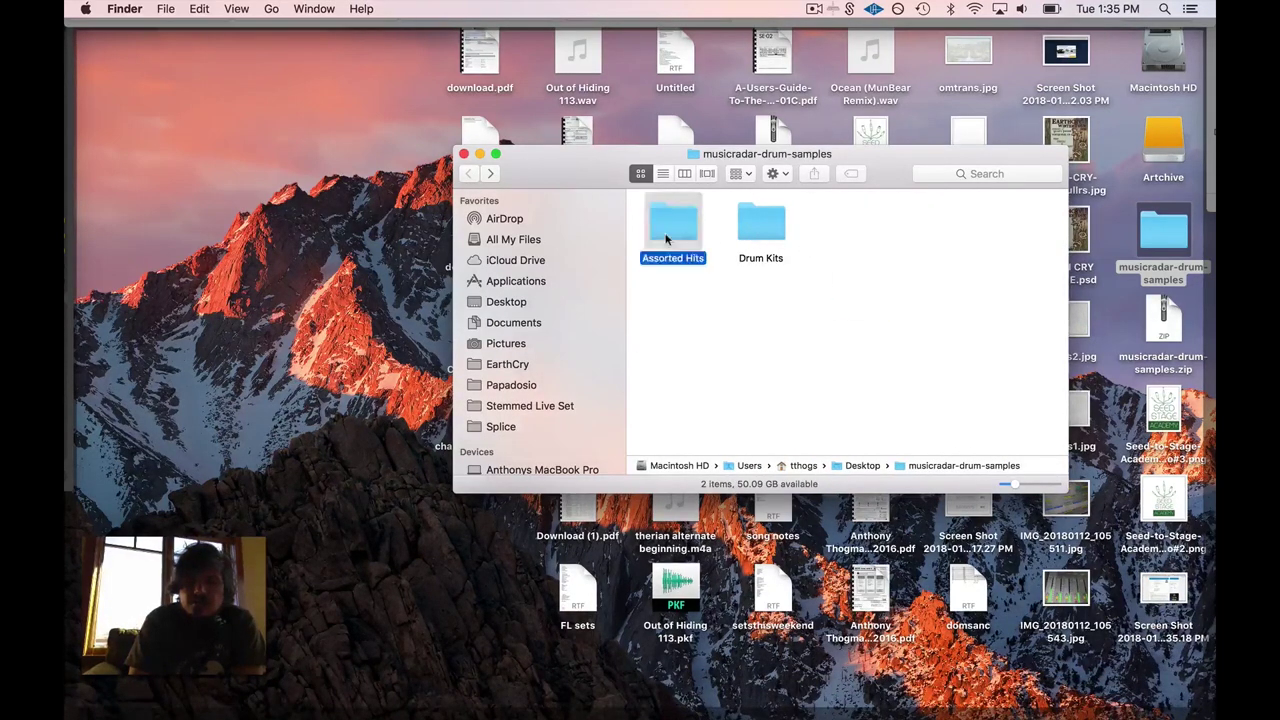
pyautogui.doubleClick(674, 221)
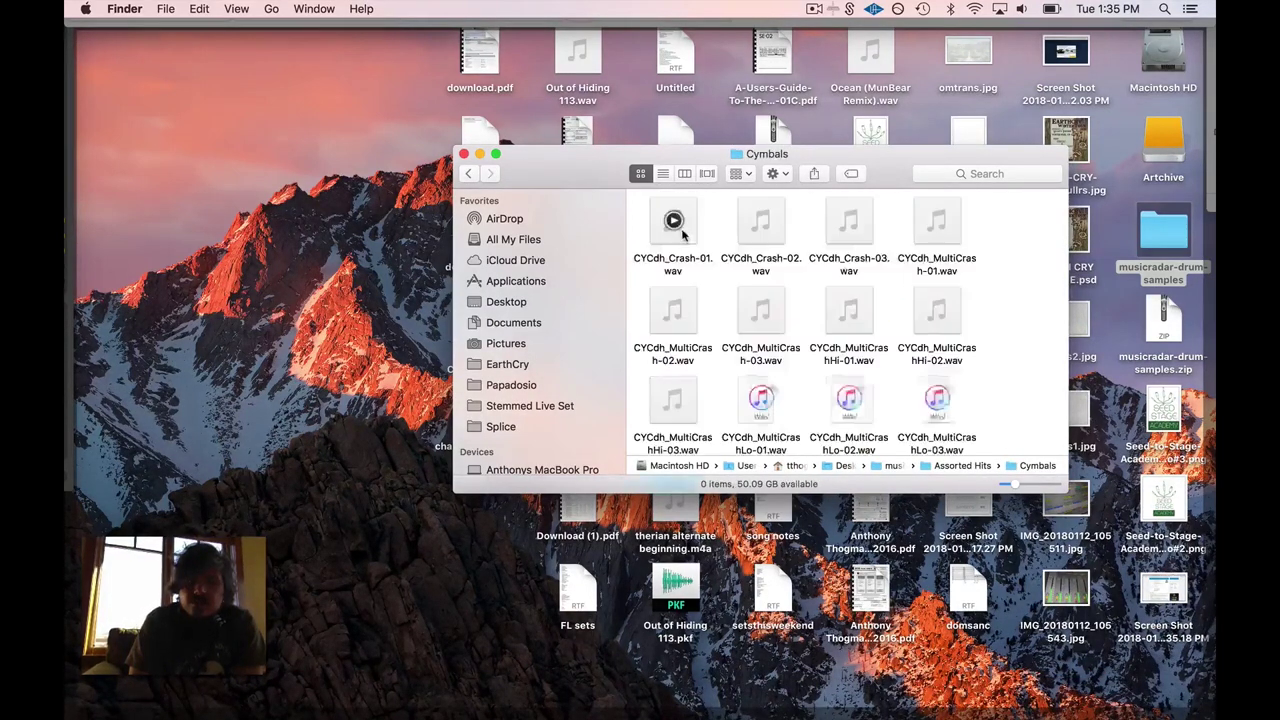
pyautogui.click(470, 175)
pyautogui.click(470, 175)
# Step: Move the musicradar-drum-samples folder into Macintosh HD > Papadosio > Drum Samples
pyautogui.doubleClick(1160, 58)
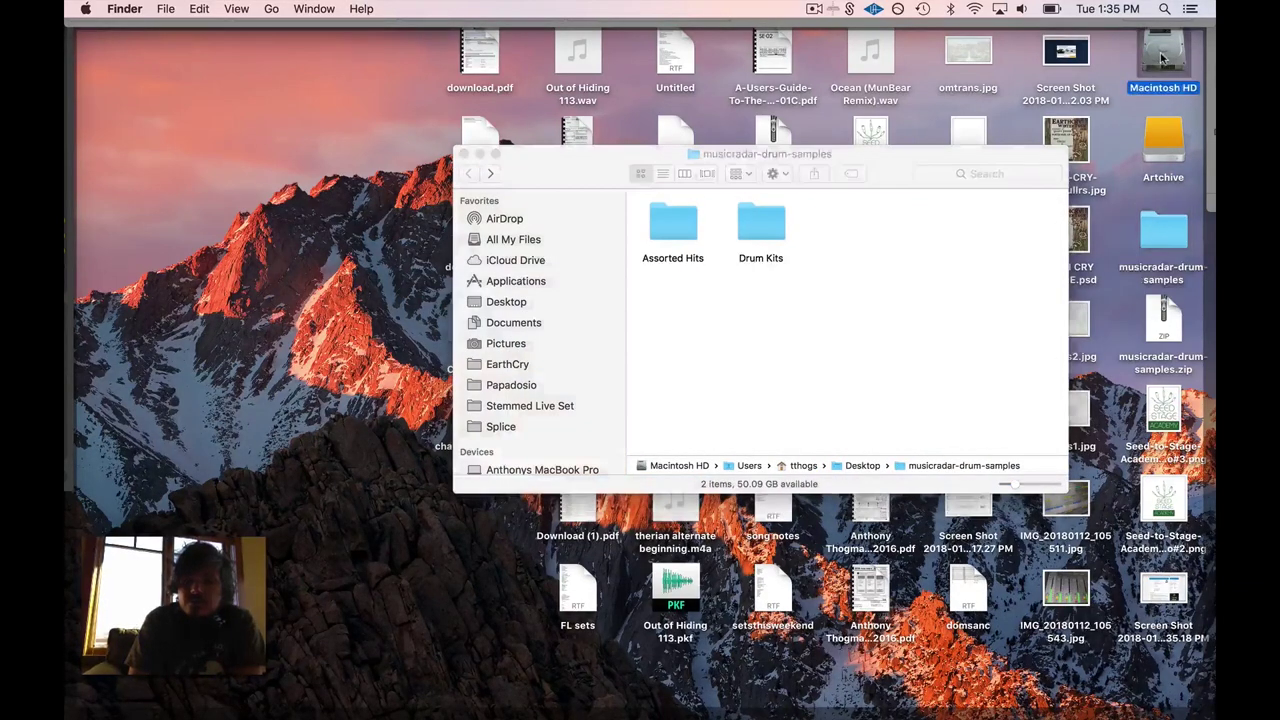
pyautogui.doubleClick(657, 295)
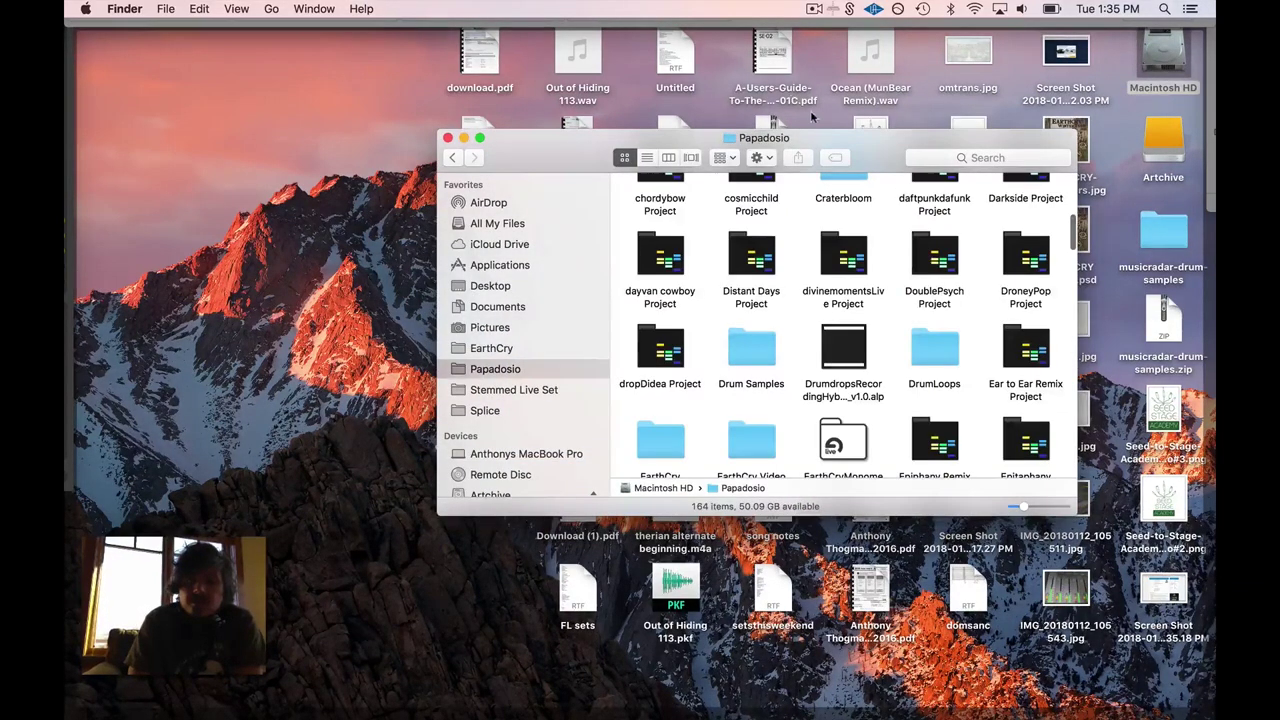
pyautogui.moveTo(823, 145); pyautogui.dragTo(487, 60)
pyautogui.doubleClick(655, 307)
pyautogui.click(760, 160)
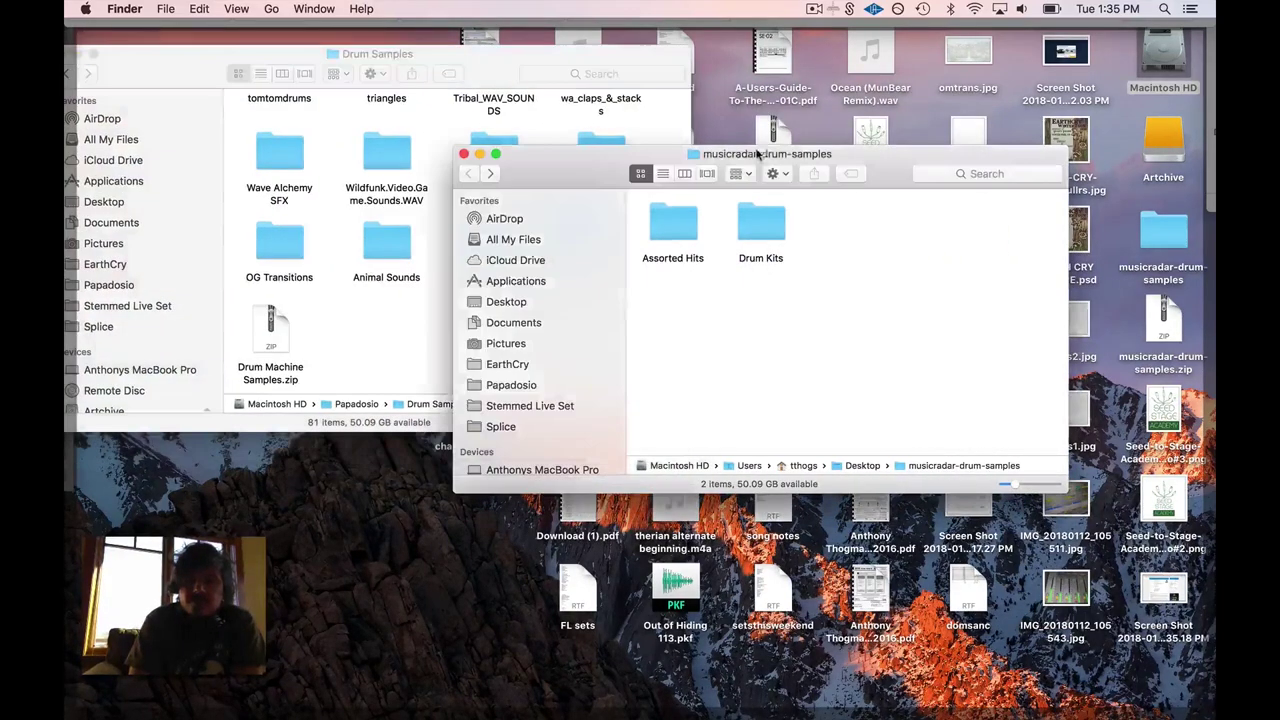
pyautogui.click(464, 154)
pyautogui.moveTo(1163, 235); pyautogui.dragTo(580, 392)
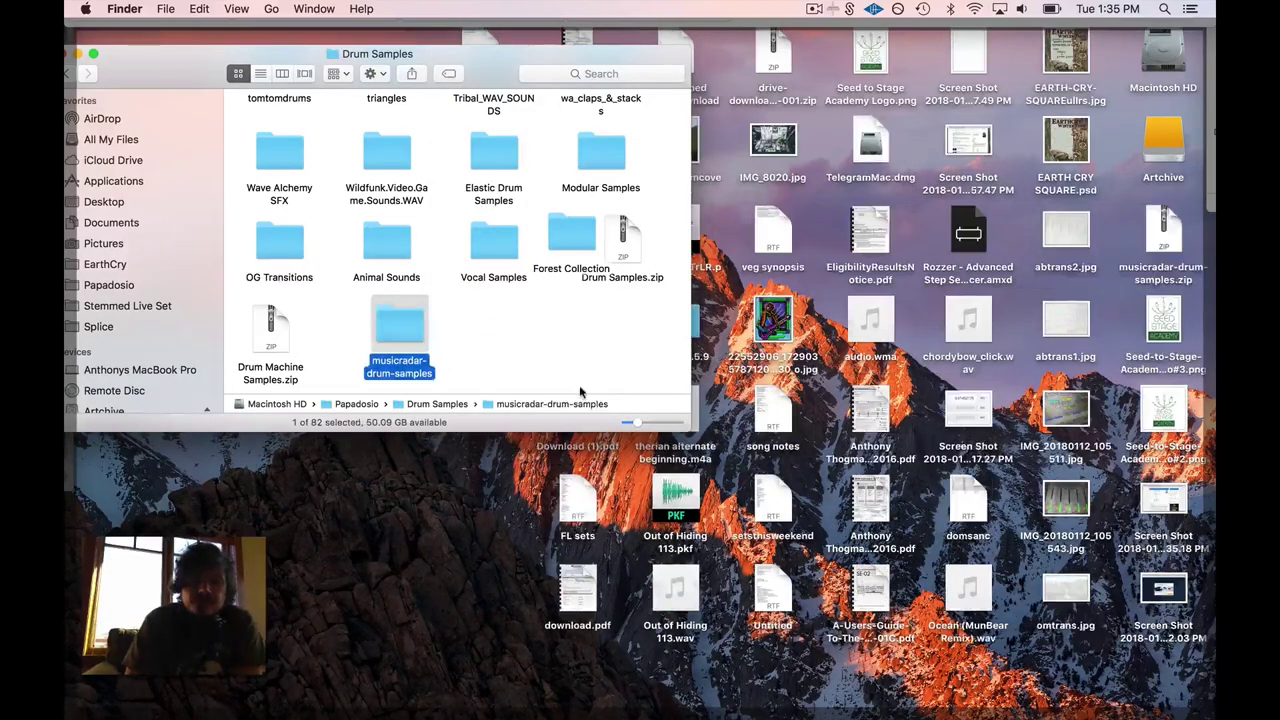
pyautogui.press('F11')
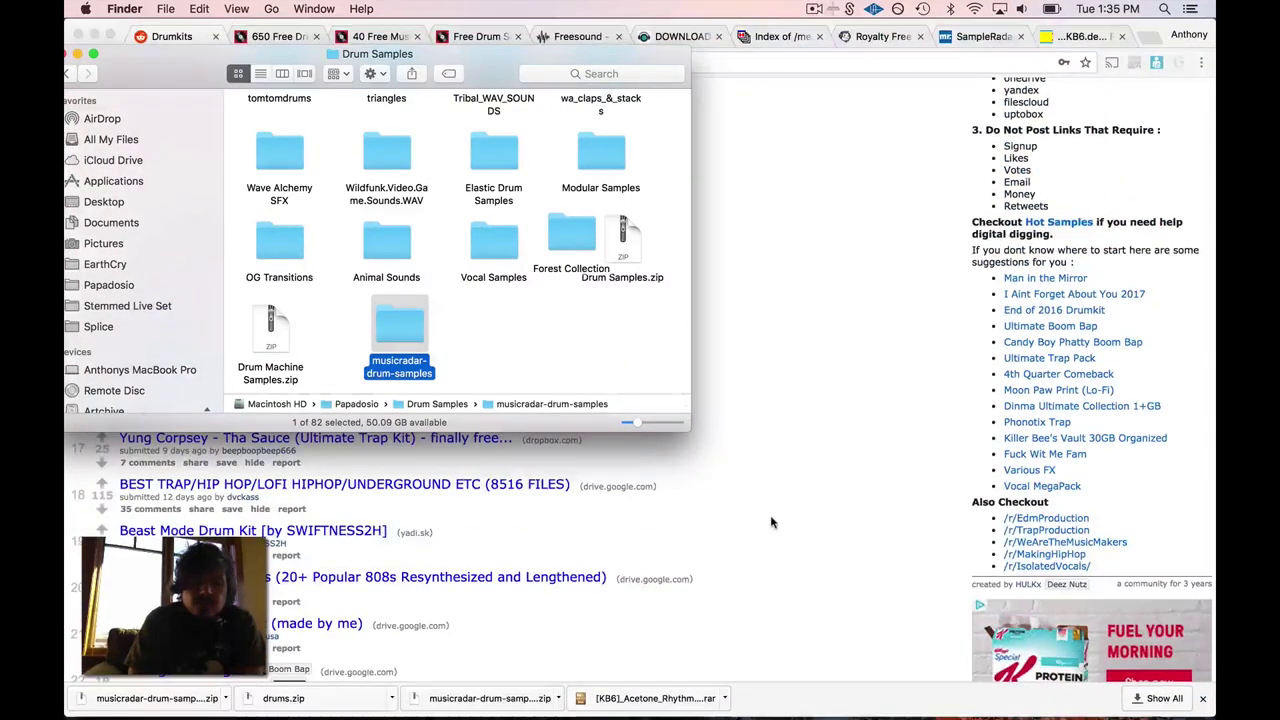
pyautogui.hotkey('ctrl', 'Up')
# Step: In Live, browse the Summit, DrumLoops and Drum Samples places, collapsing Clap & Snare One Shots
pyautogui.click(850, 497)
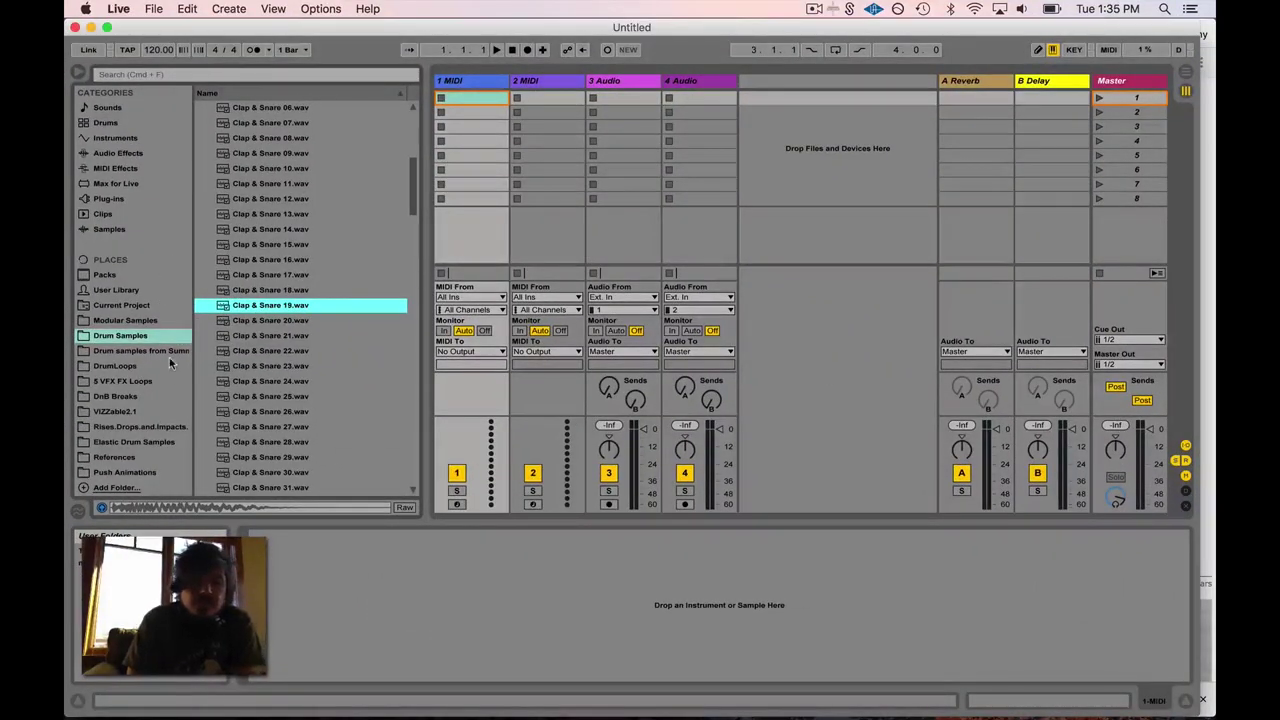
pyautogui.click(131, 352)
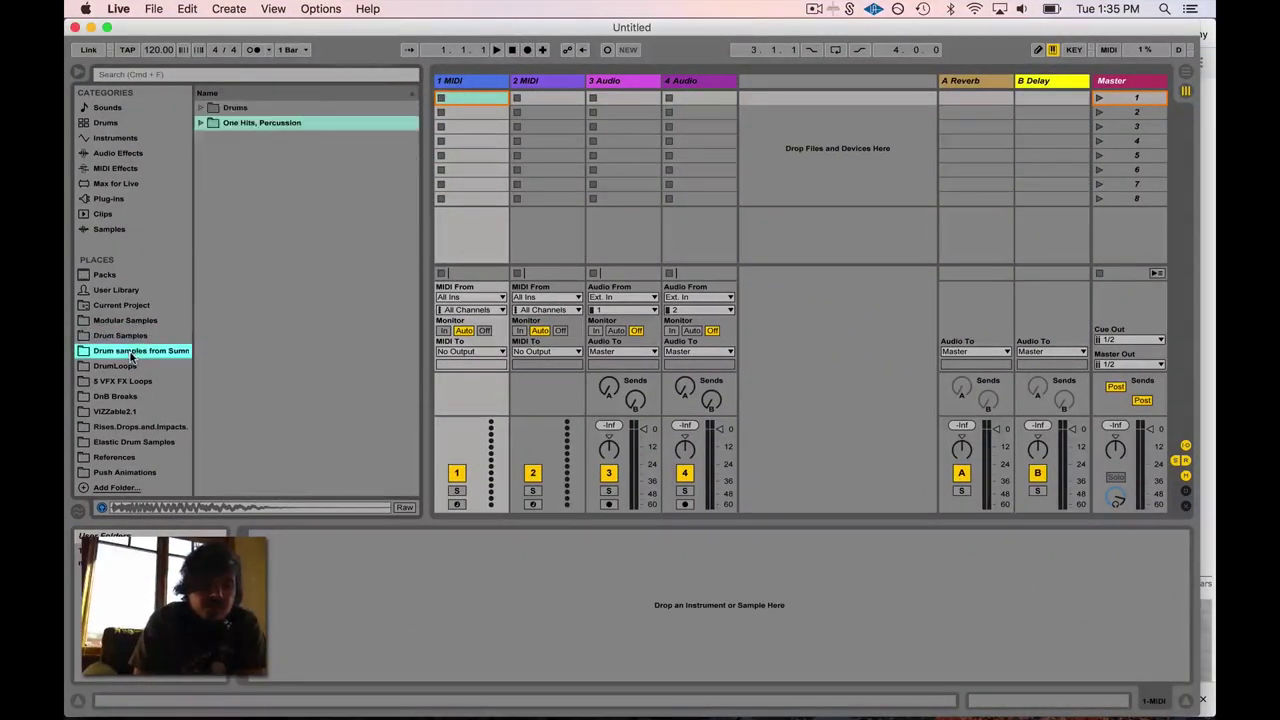
pyautogui.click(126, 366)
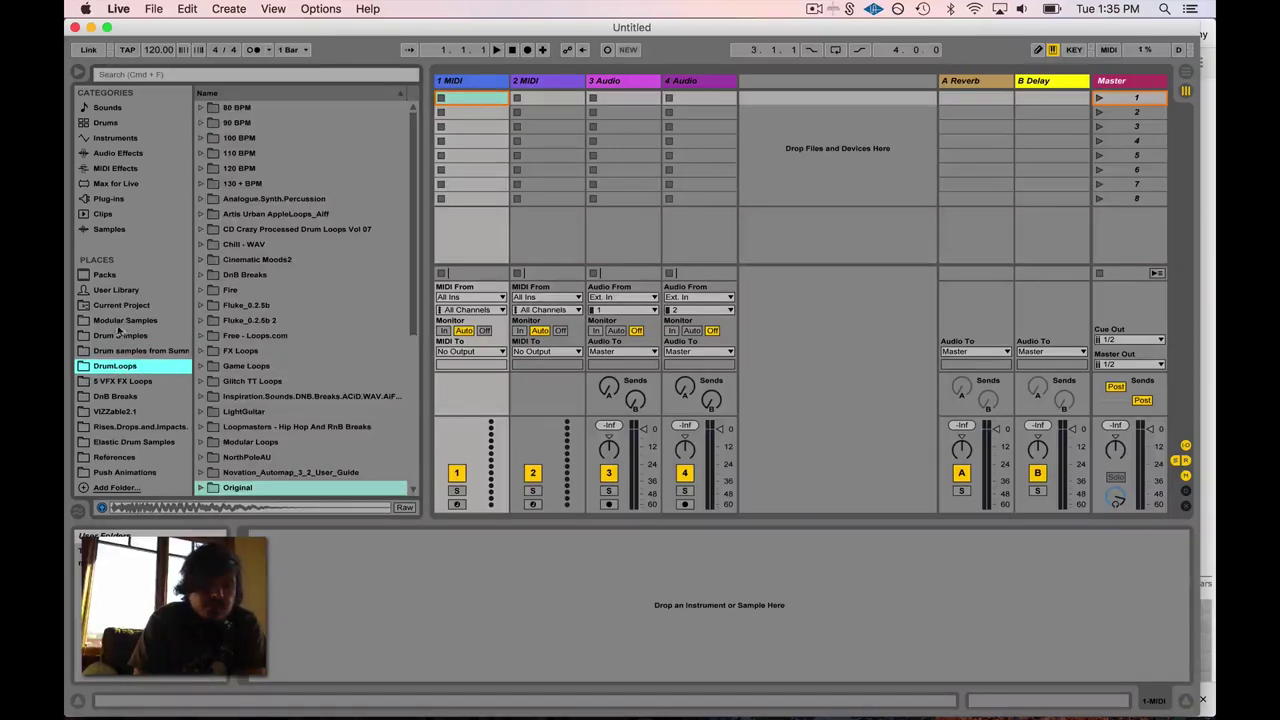
pyautogui.click(120, 335)
pyautogui.click(200, 336)
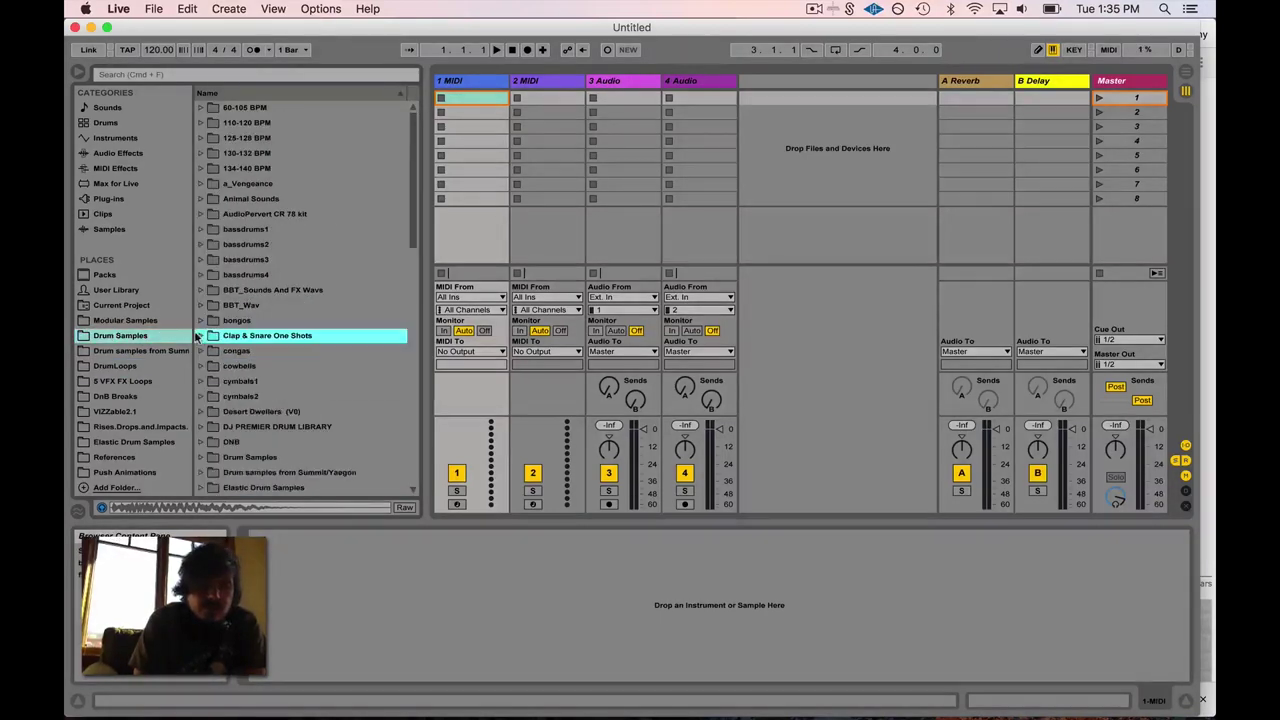
pyautogui.scroll(-10, 280, 340)
pyautogui.scroll(10, 280, 339)
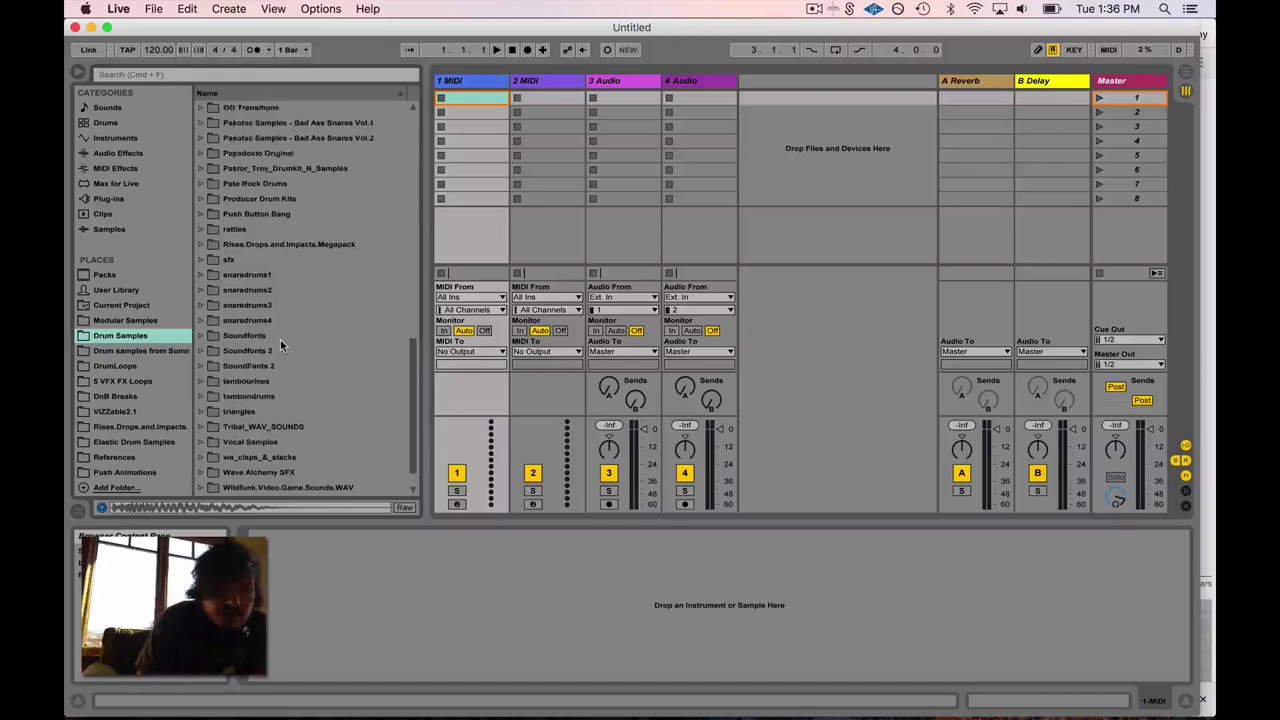
pyautogui.scroll(15, 281, 345)
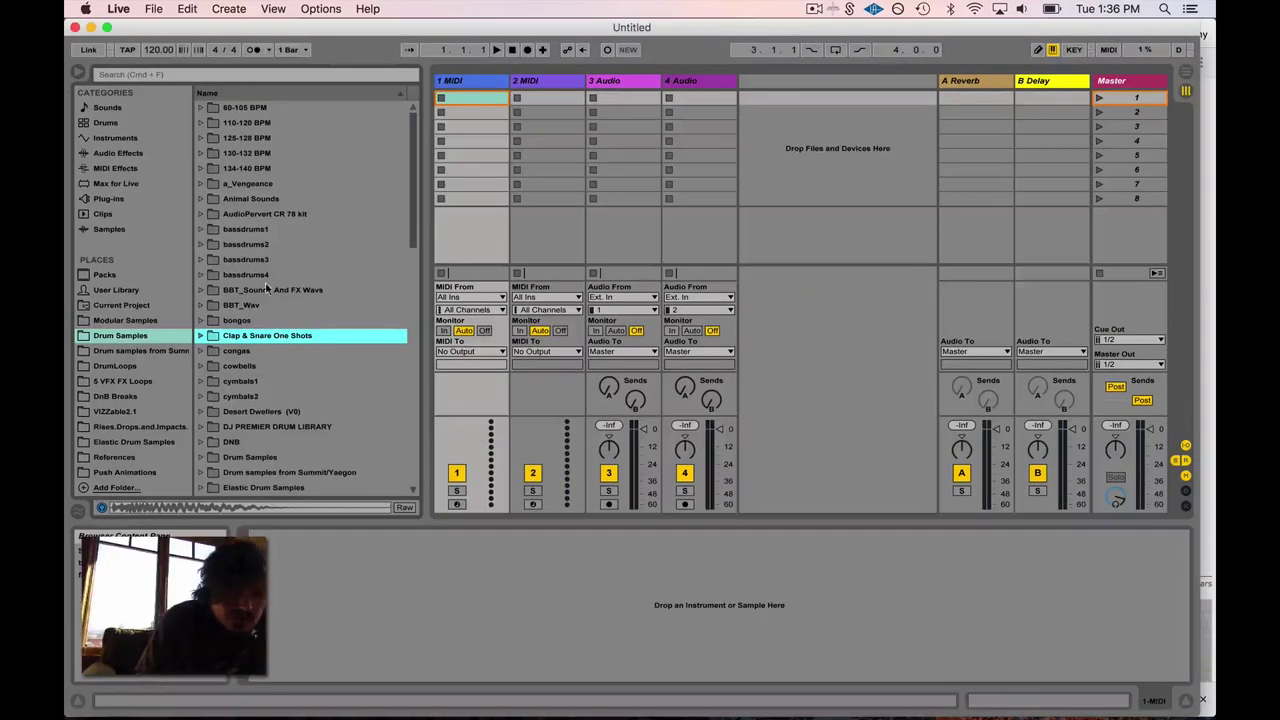
pyautogui.click(266, 289)
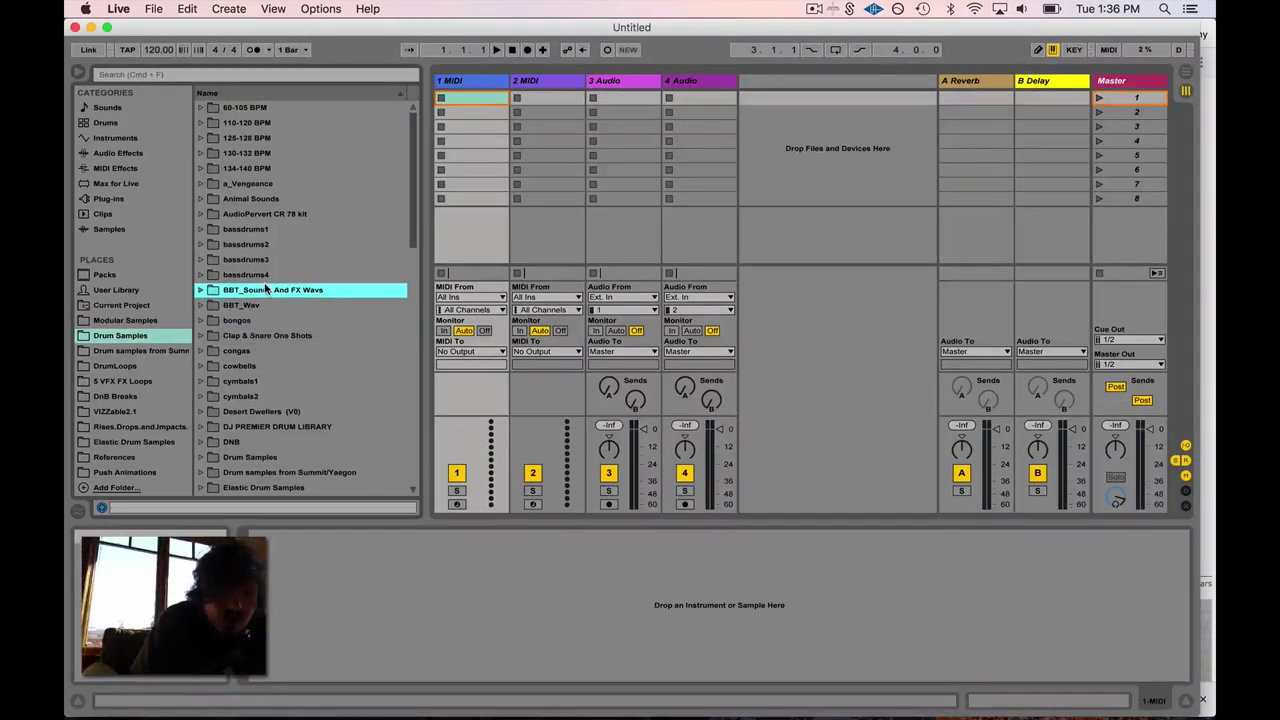
pyautogui.scroll(-7, 265, 289)
pyautogui.scroll(-3, 264, 283)
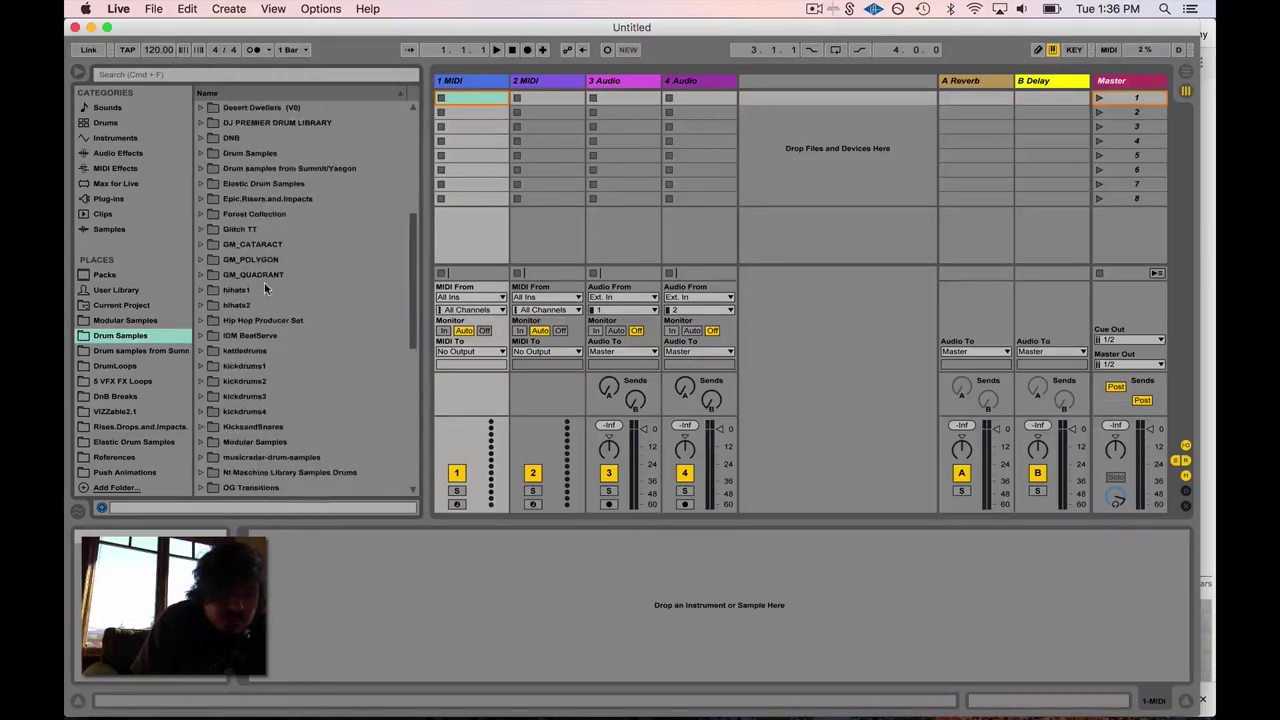
# Step: Expand musicradar-drum-samples > Drum Kits > Kit 1 - Acoustic close to list its samples
pyautogui.click(212, 458)
pyautogui.click(212, 458)
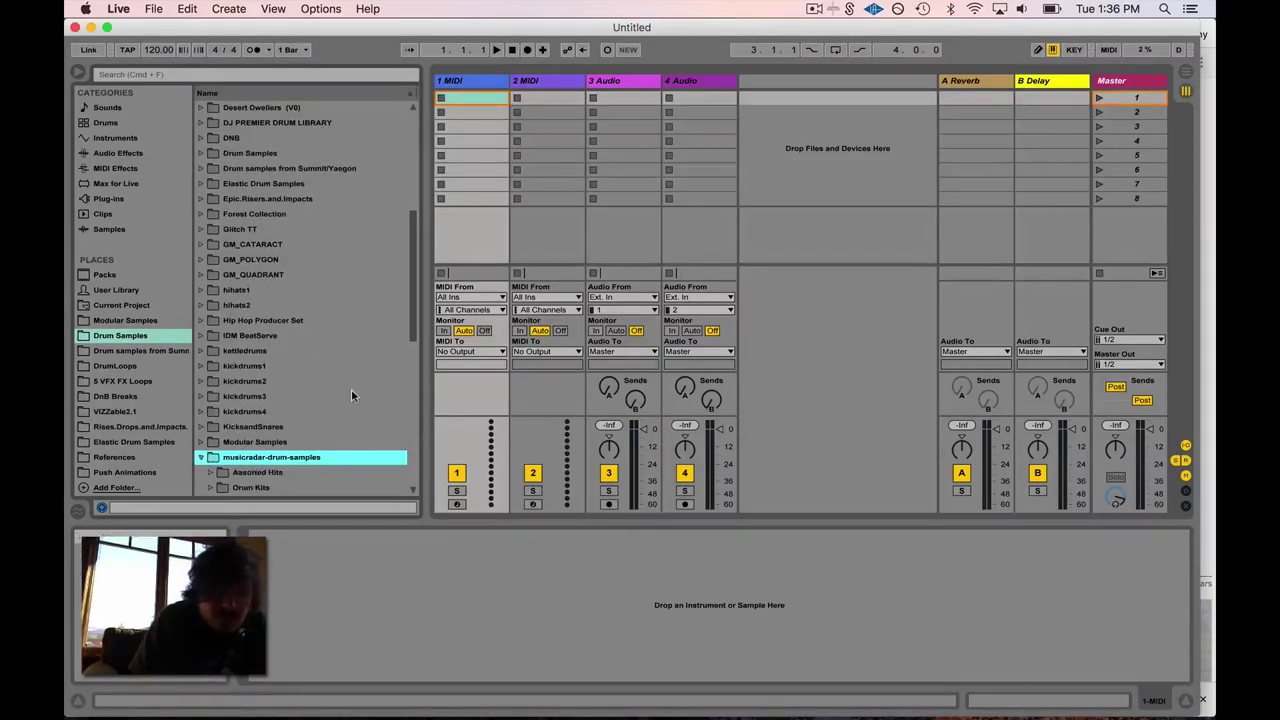
pyautogui.doubleClick(231, 310)
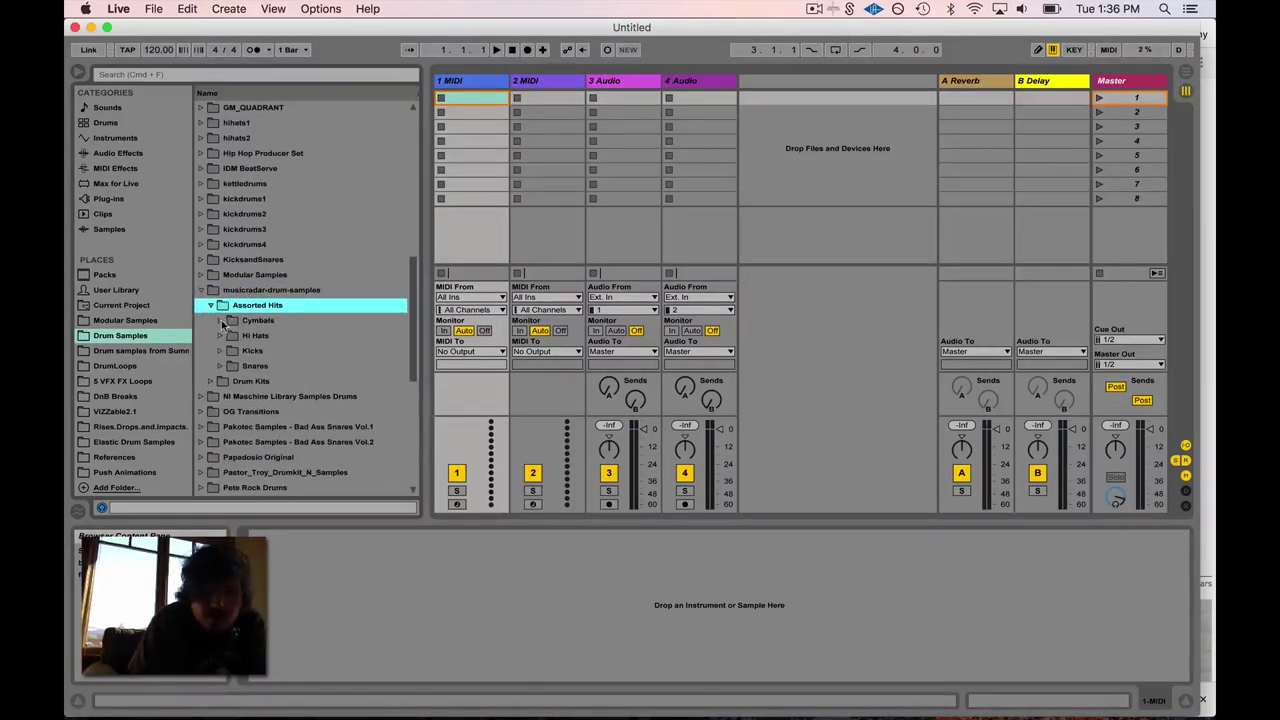
pyautogui.click(210, 306)
pyautogui.click(211, 321)
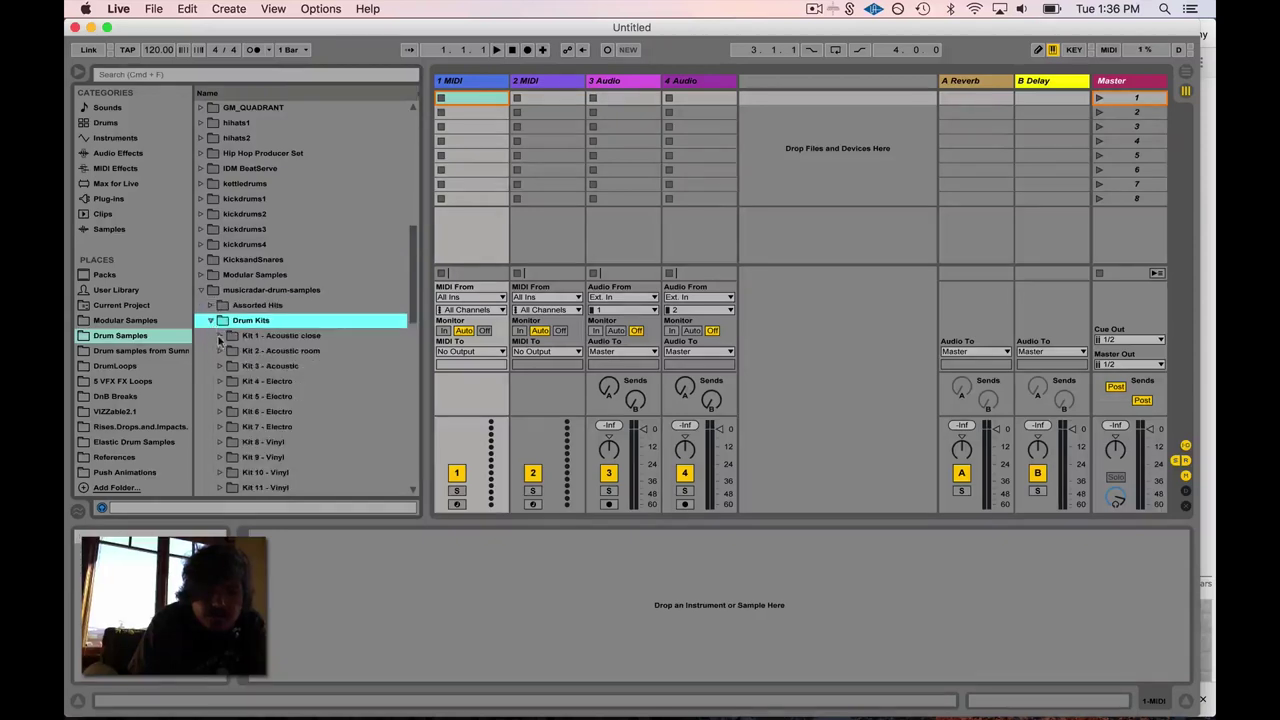
pyautogui.click(219, 337)
# Step: Preview the CYCdh_K1close_ClHat samples one by one, then fold back to musicradar-drum-samples
pyautogui.click(268, 367)
pyautogui.press('Down')
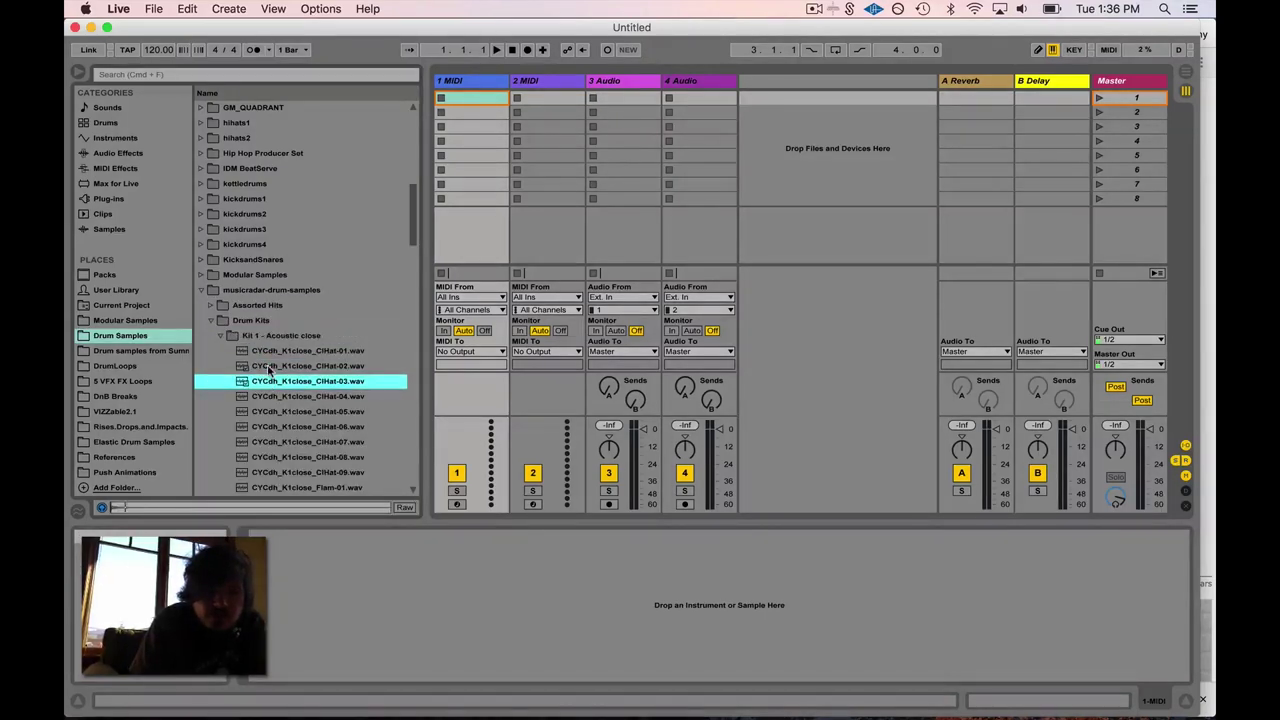
pyautogui.press('Down')
pyautogui.press('Down')
pyautogui.press('Down')
pyautogui.press('Down')
pyautogui.press('Down')
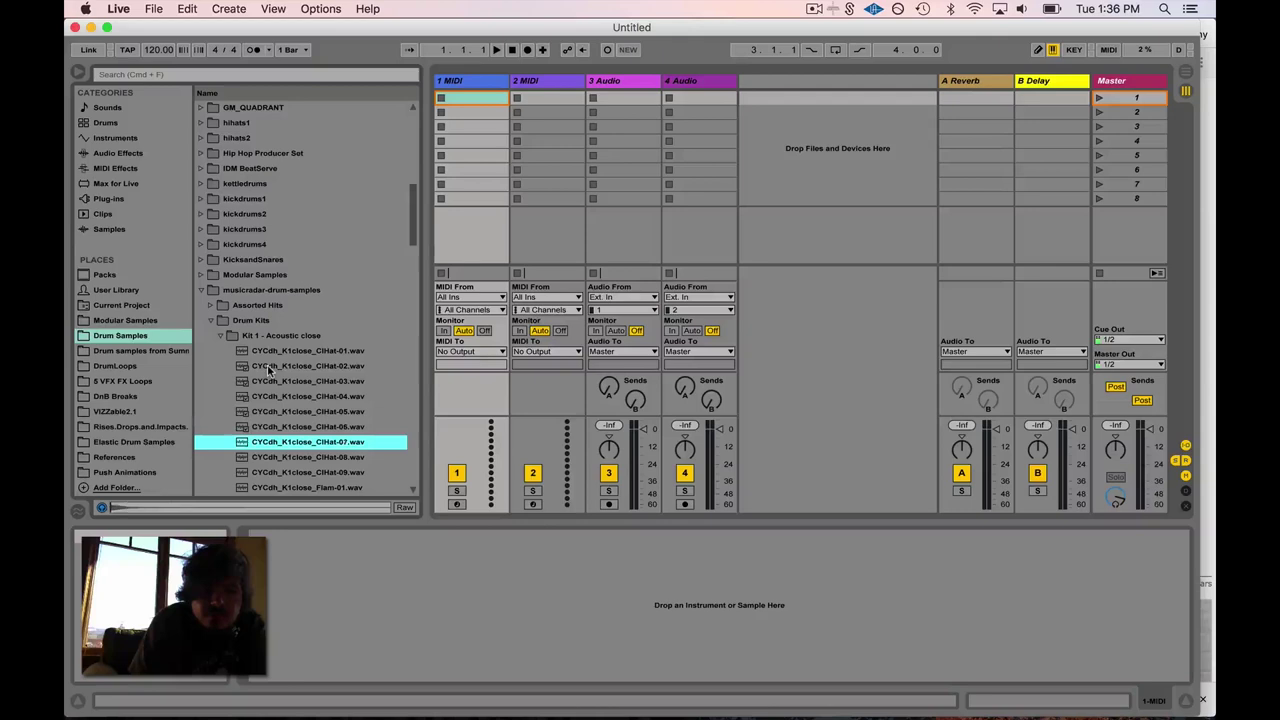
pyautogui.press('Down')
pyautogui.press('Down')
pyautogui.press('Left')
pyautogui.press('Left')
pyautogui.press('Left')
pyautogui.press('Left')
pyautogui.press('Left')
pyautogui.press('Left')
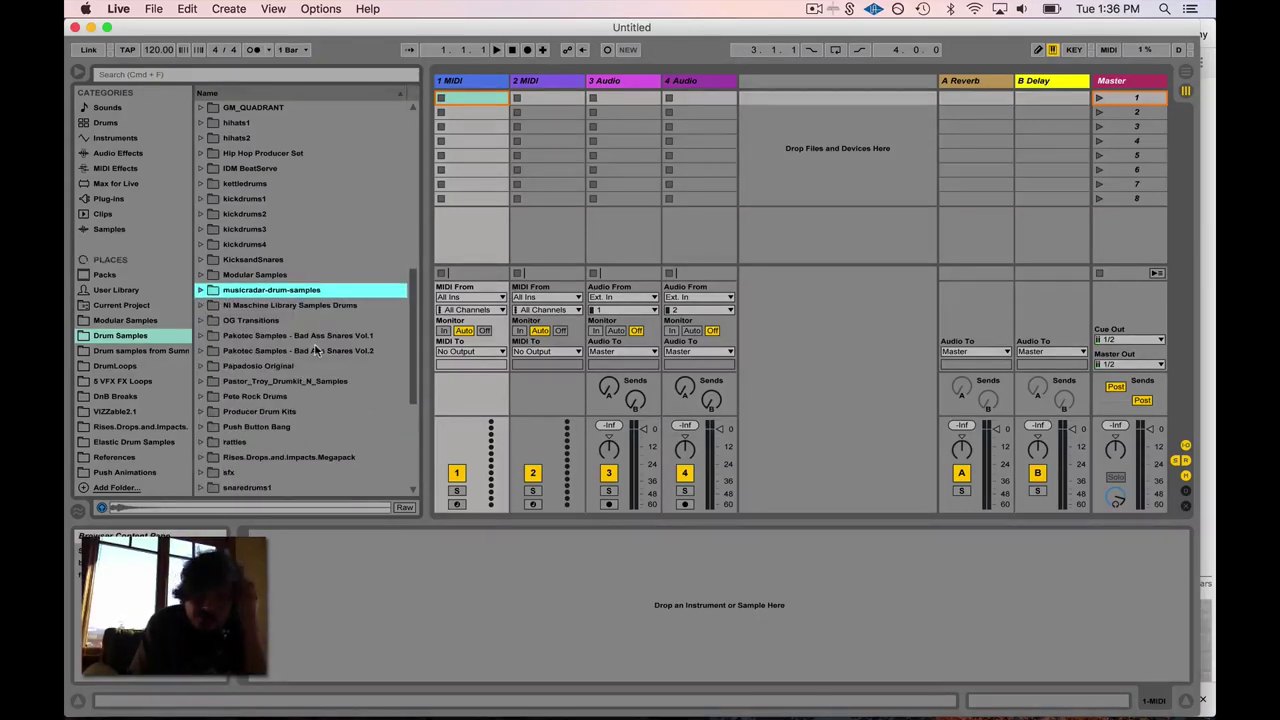
pyautogui.scroll(-5, 314, 343)
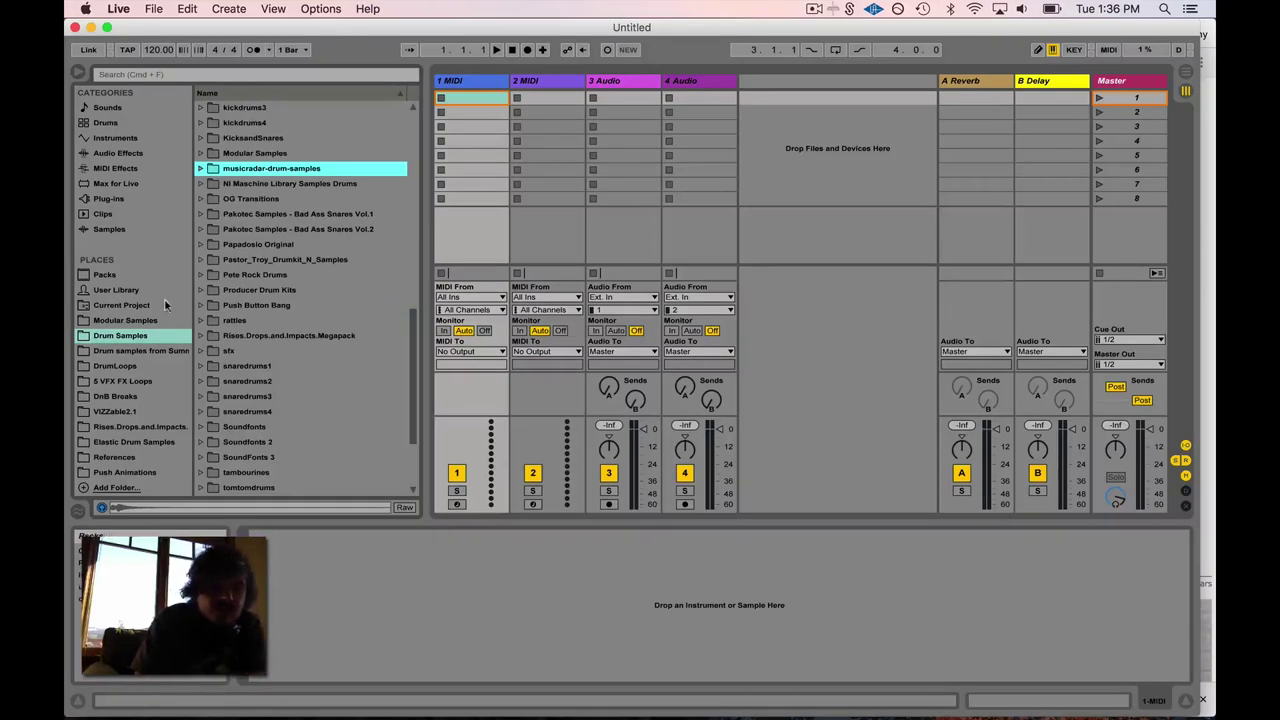
# Step: Add Papadosio > Drum Samples > musicradar-drum-samples to Places via Add Folder
pyautogui.click(127, 489)
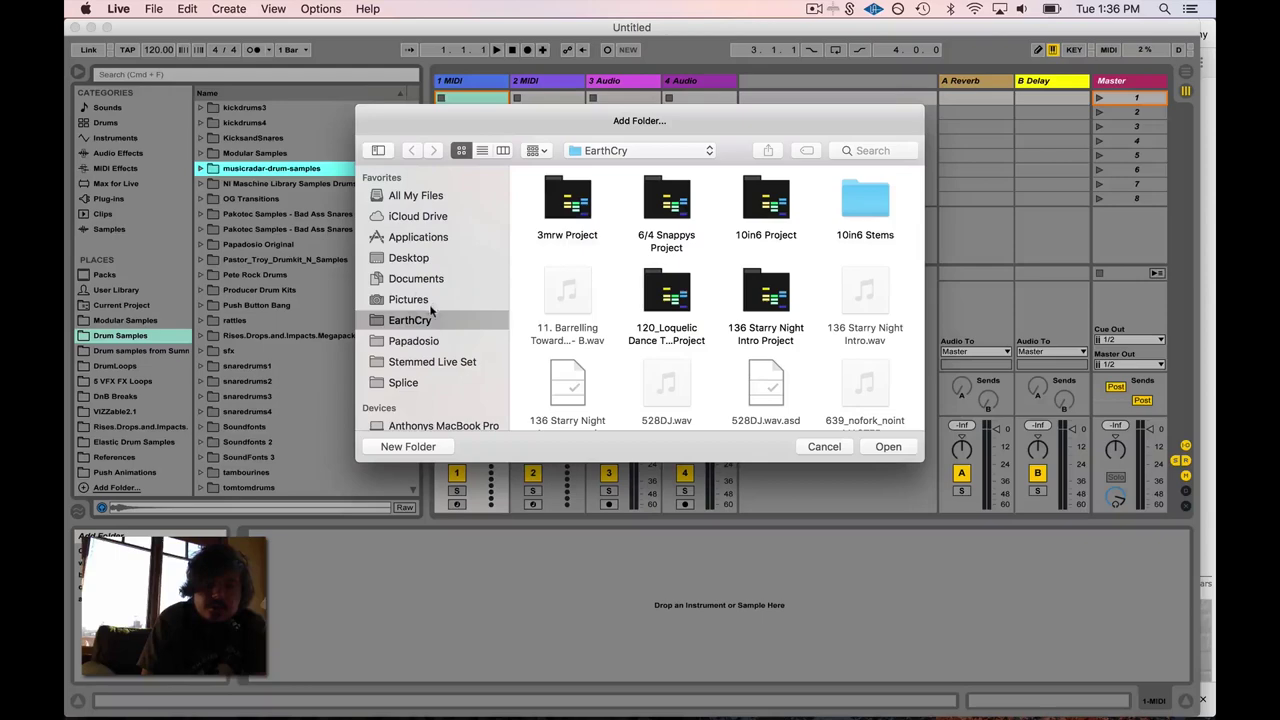
pyautogui.click(415, 341)
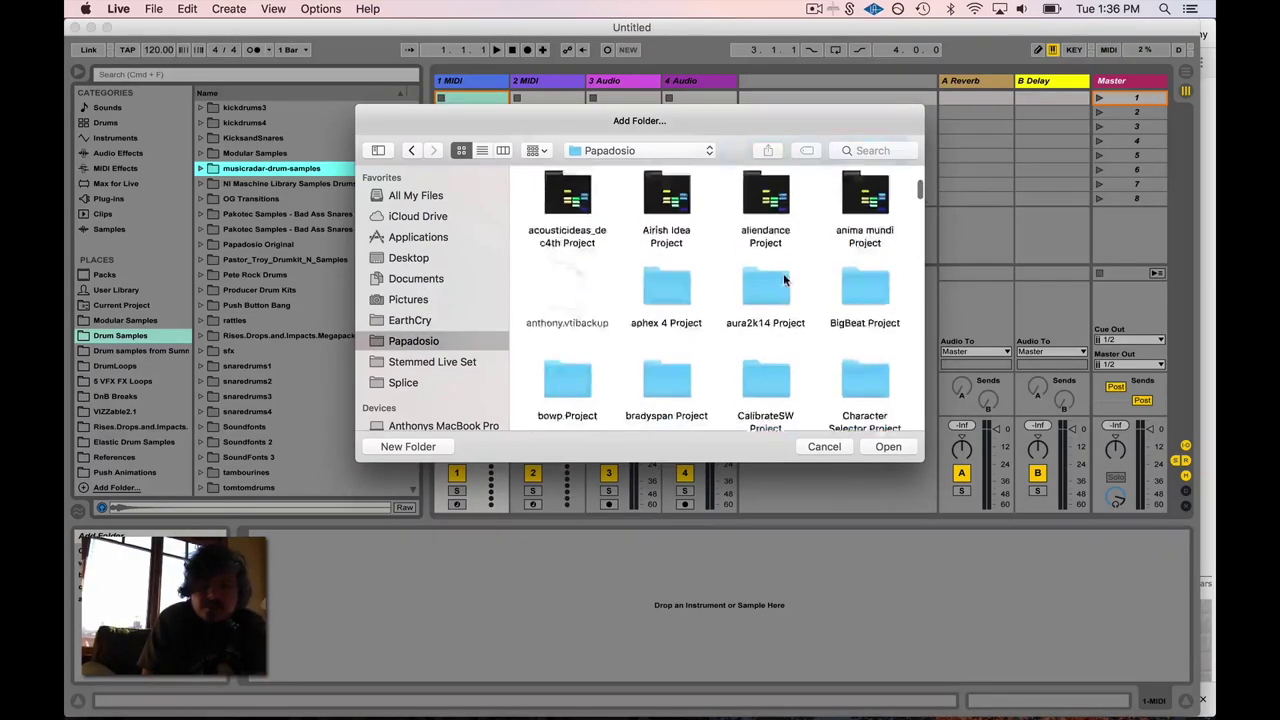
pyautogui.scroll(-10, 784, 280)
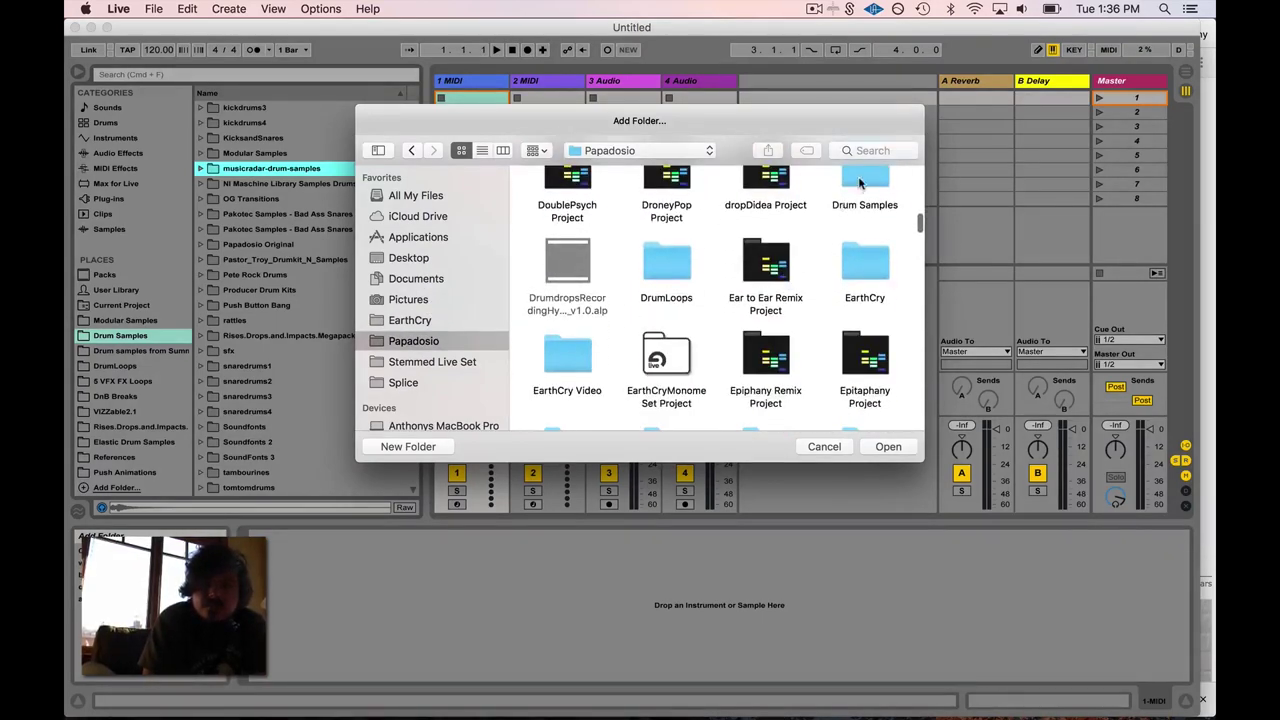
pyautogui.doubleClick(860, 182)
pyautogui.scroll(-15, 740, 270)
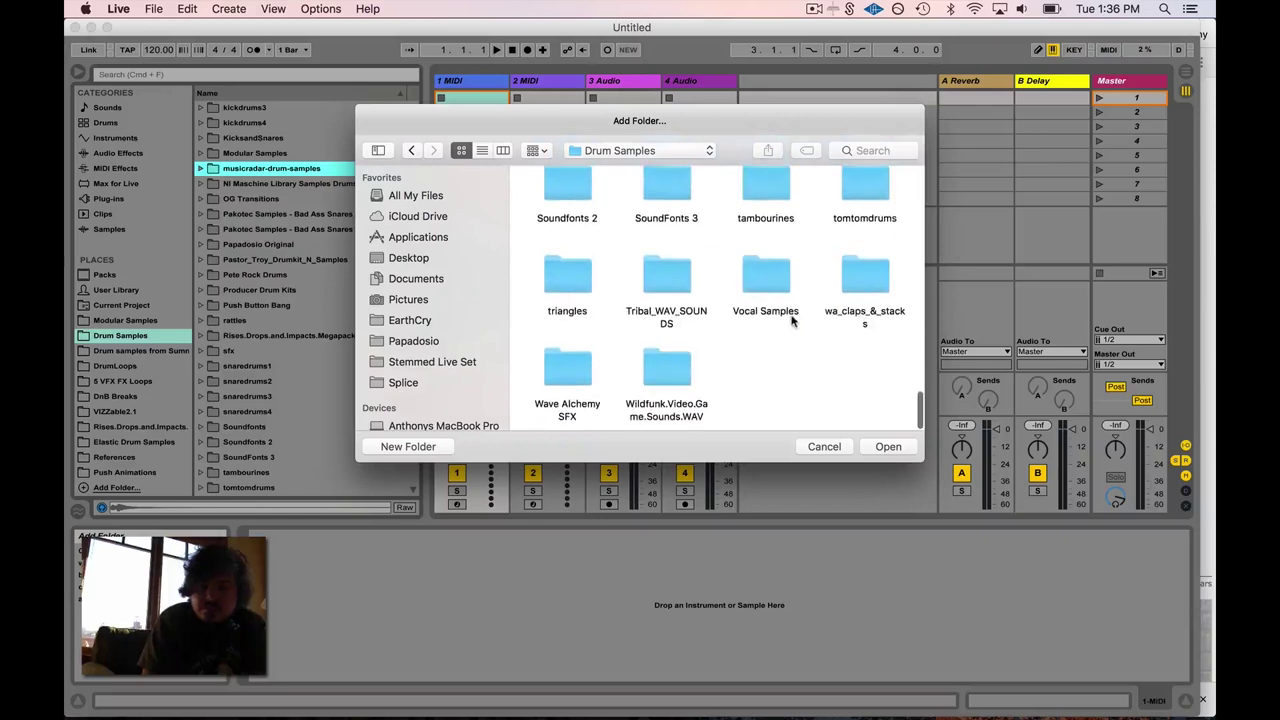
pyautogui.scroll(5, 803, 372)
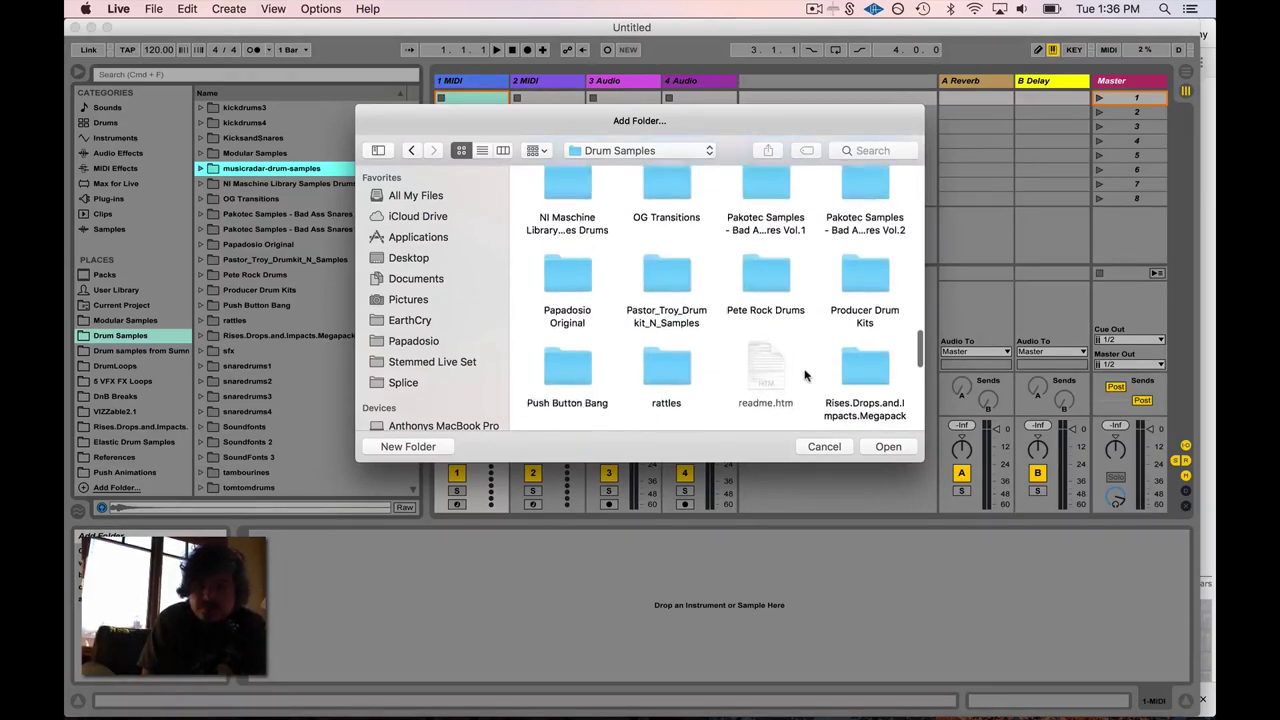
pyautogui.scroll(3, 806, 375)
pyautogui.click(873, 266)
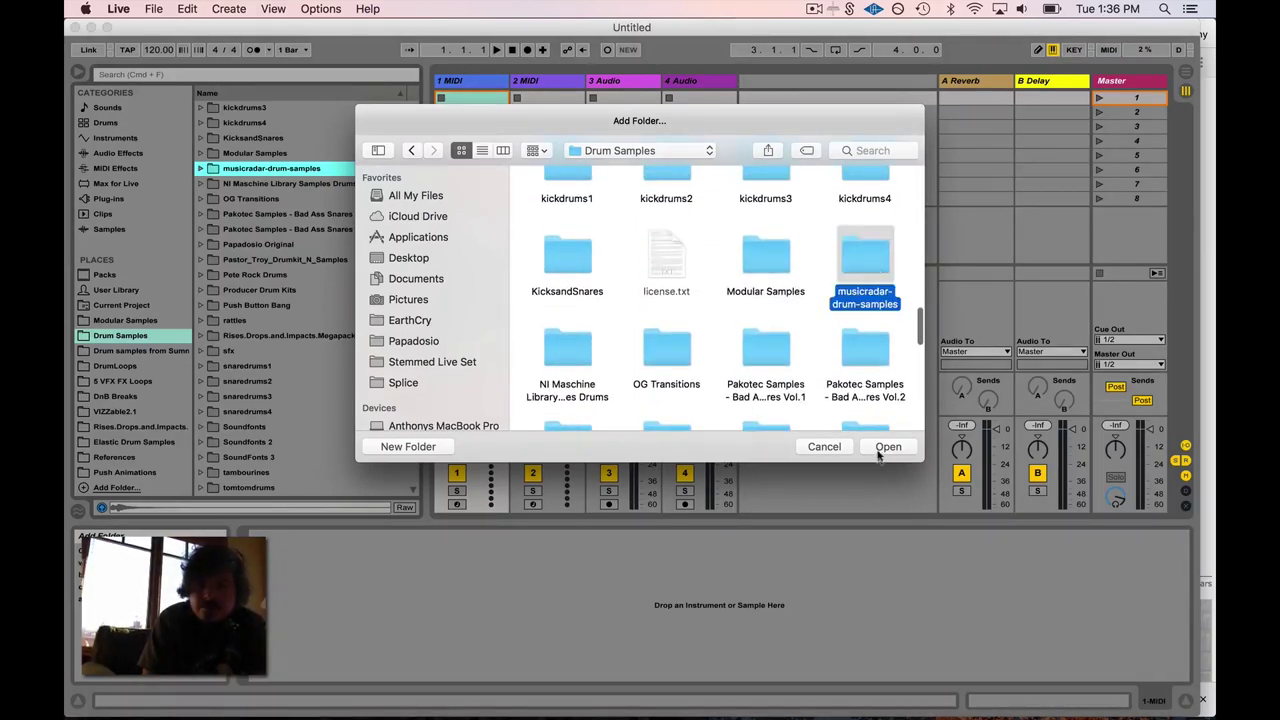
pyautogui.click(885, 447)
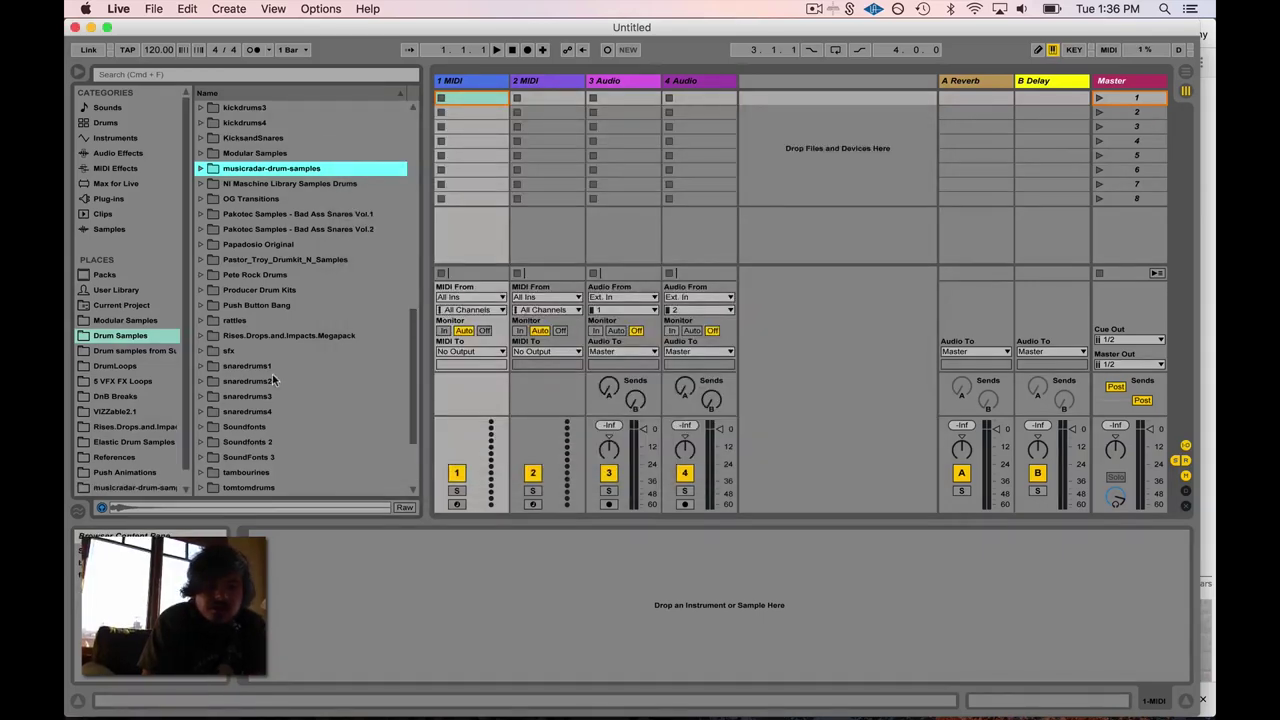
# Step: Open the musicradar-drum-samples place to list Assorted Hits and Drum Kits, briefly toggling the window with F11
pyautogui.scroll(-1, 175, 363)
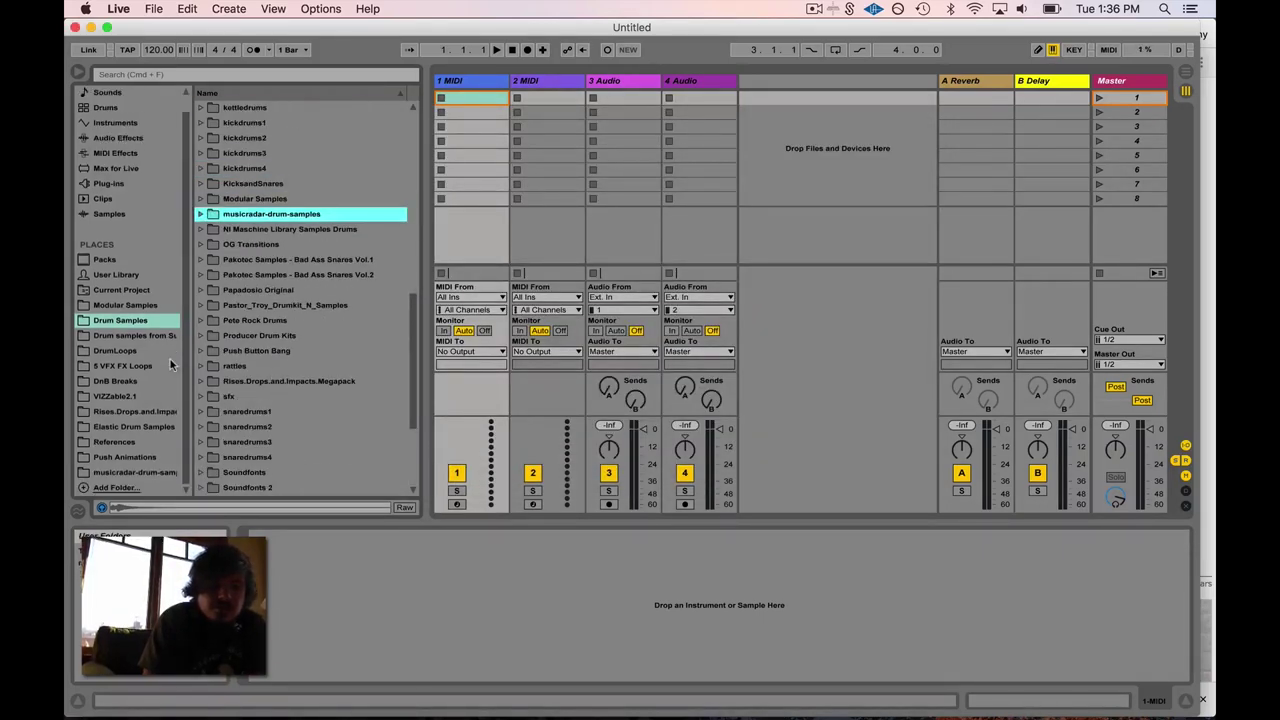
pyautogui.click(126, 474)
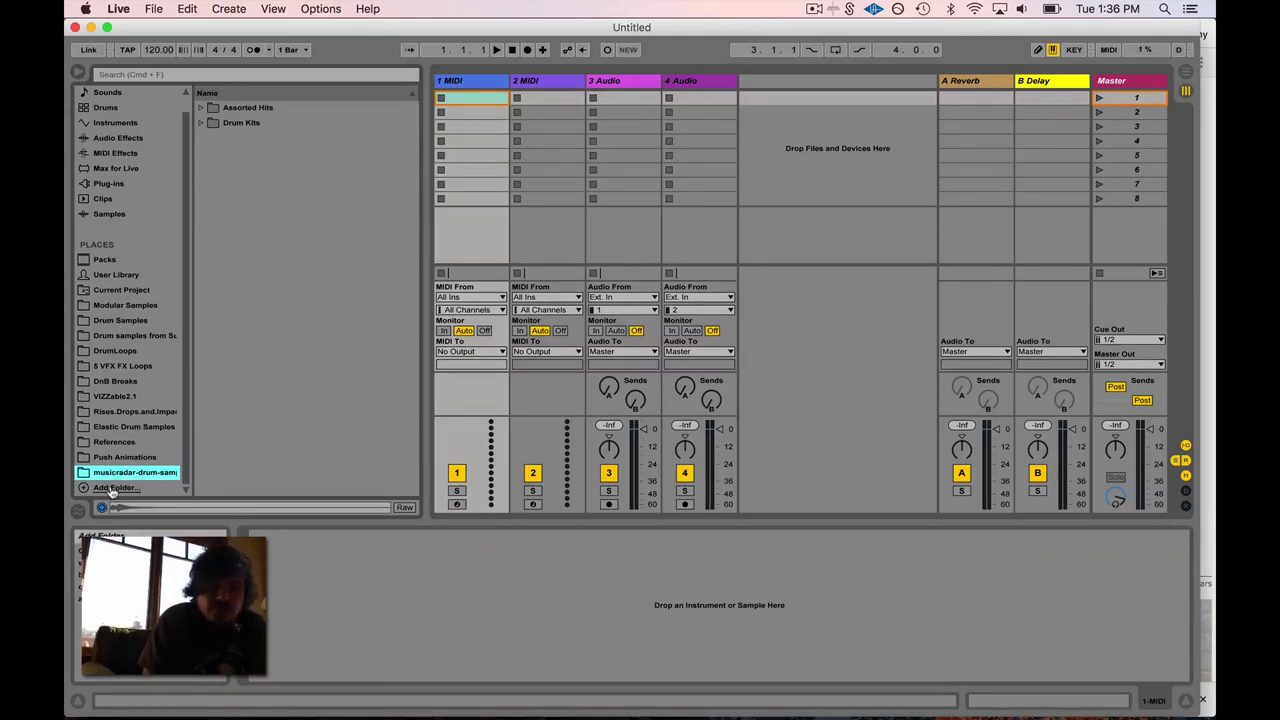
pyautogui.press('F11')
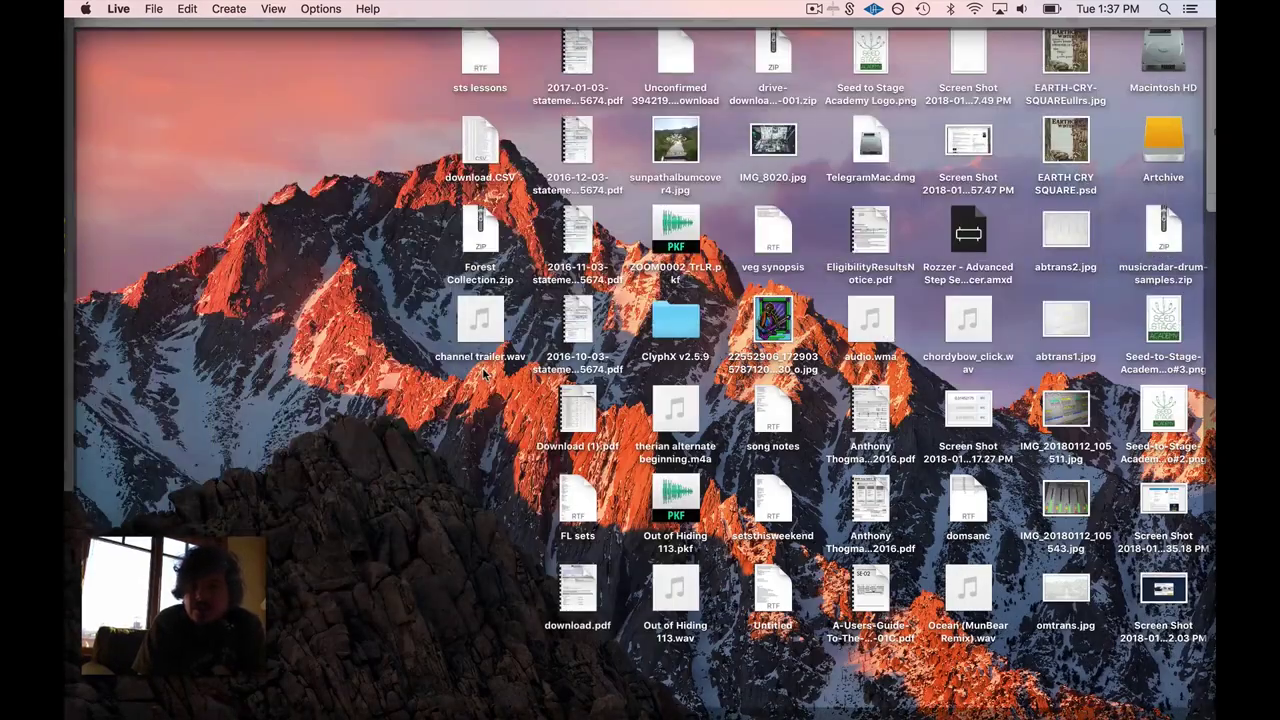
pyautogui.press('F11')
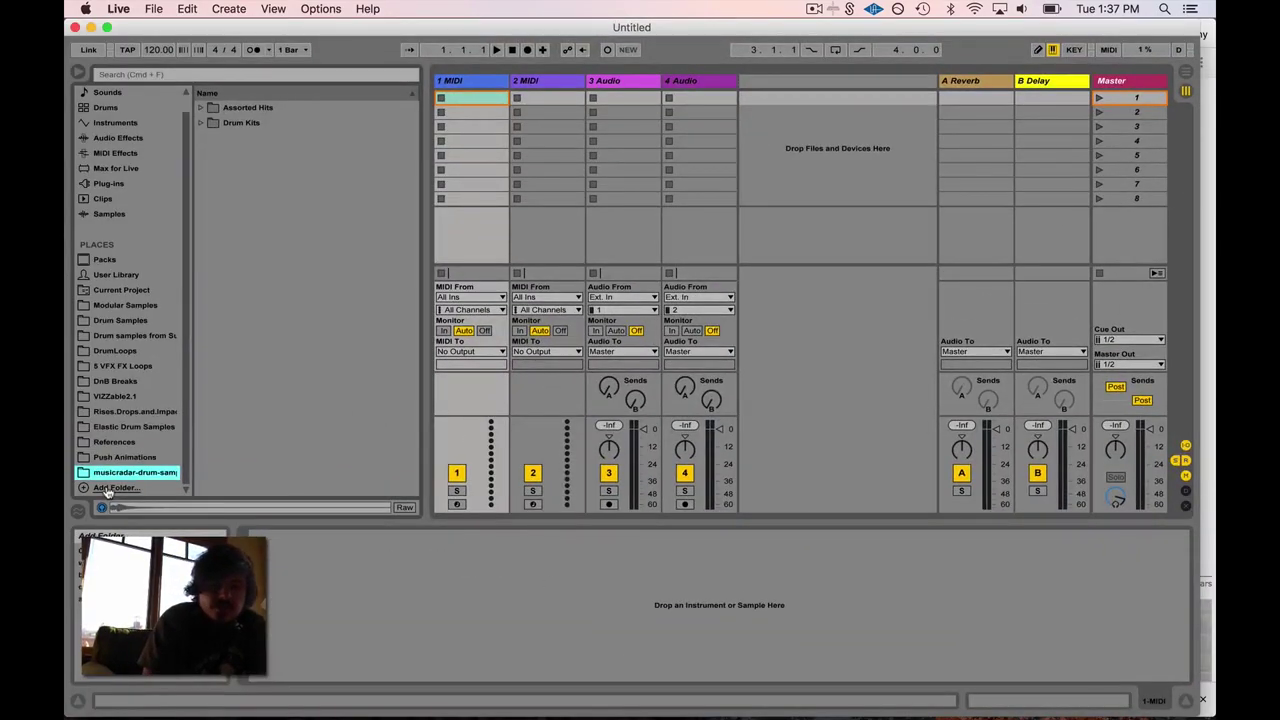